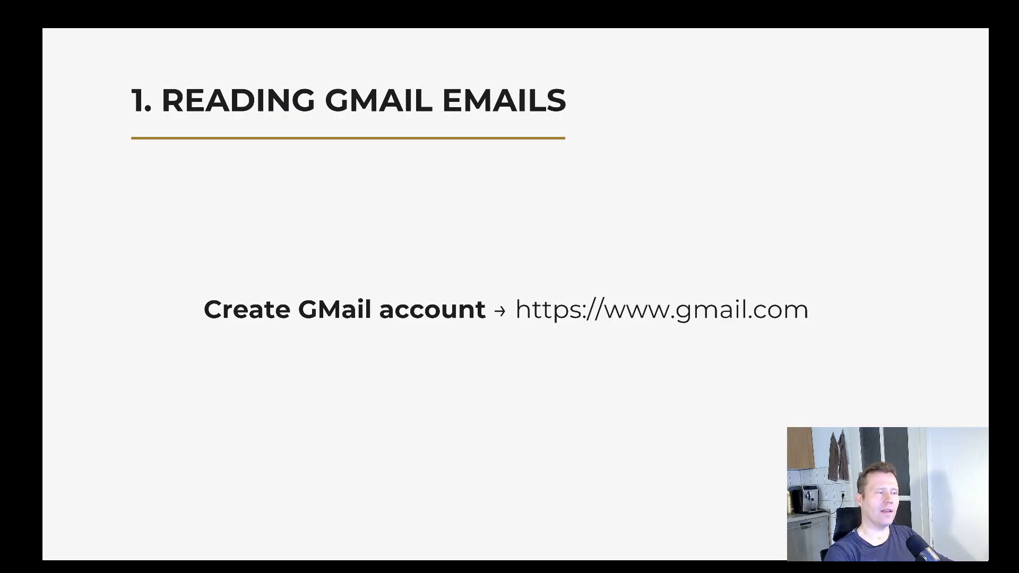
key("Right")
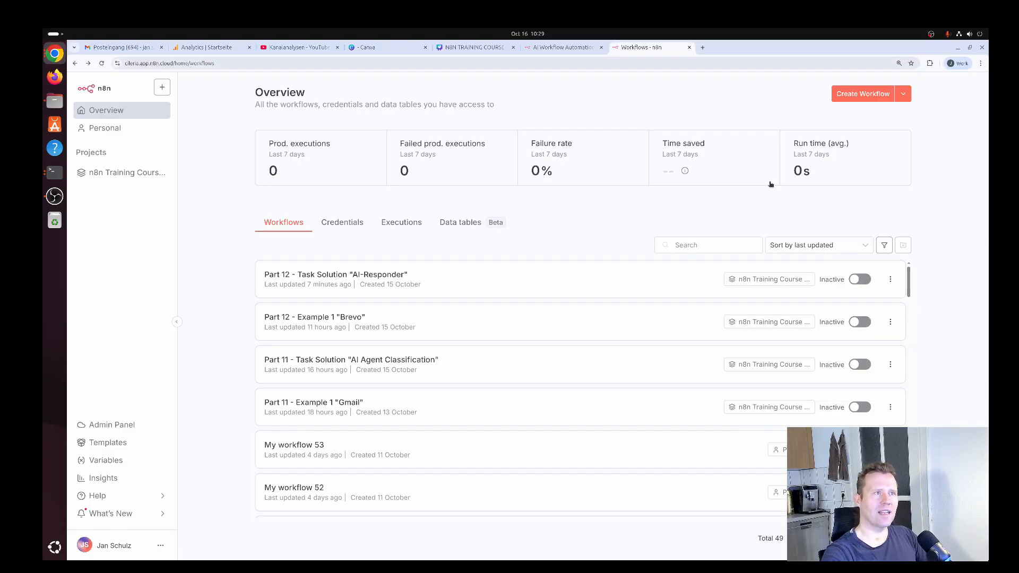
Create a new workflow and add the Gmail "On message received" trigger as its first step
left_click(871, 97)
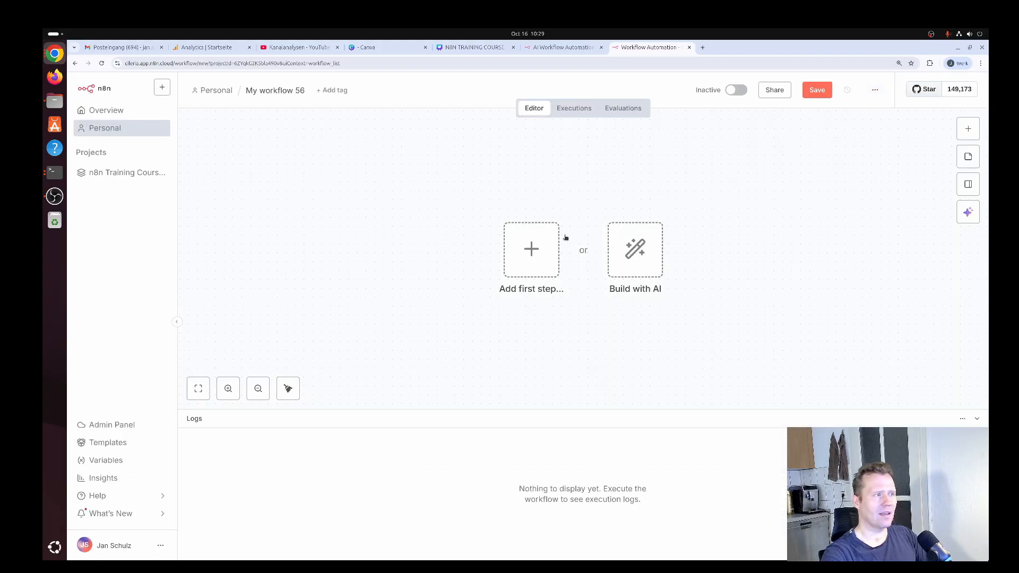
left_click(531, 253)
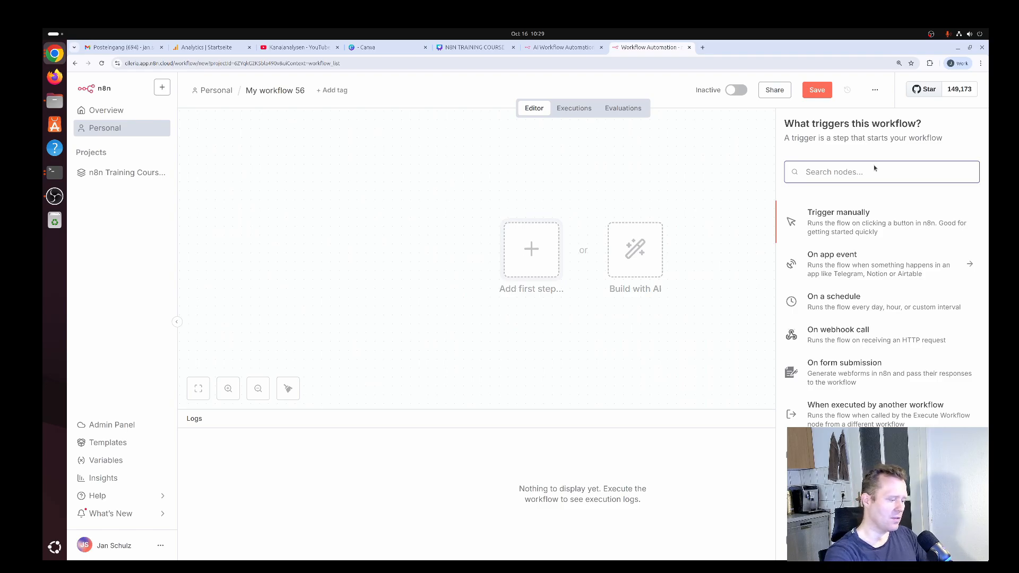
type("gmail")
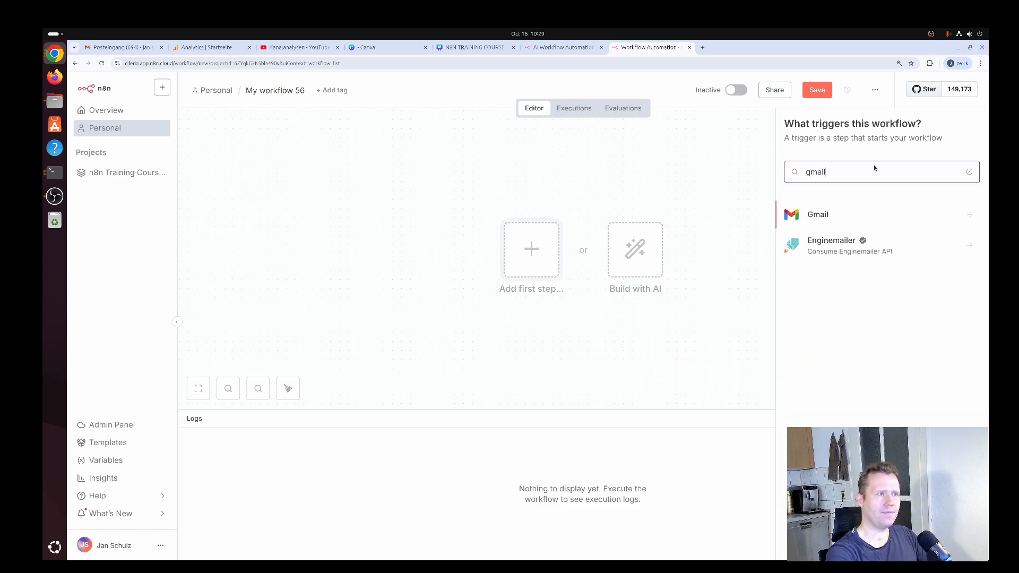
left_click(970, 217)
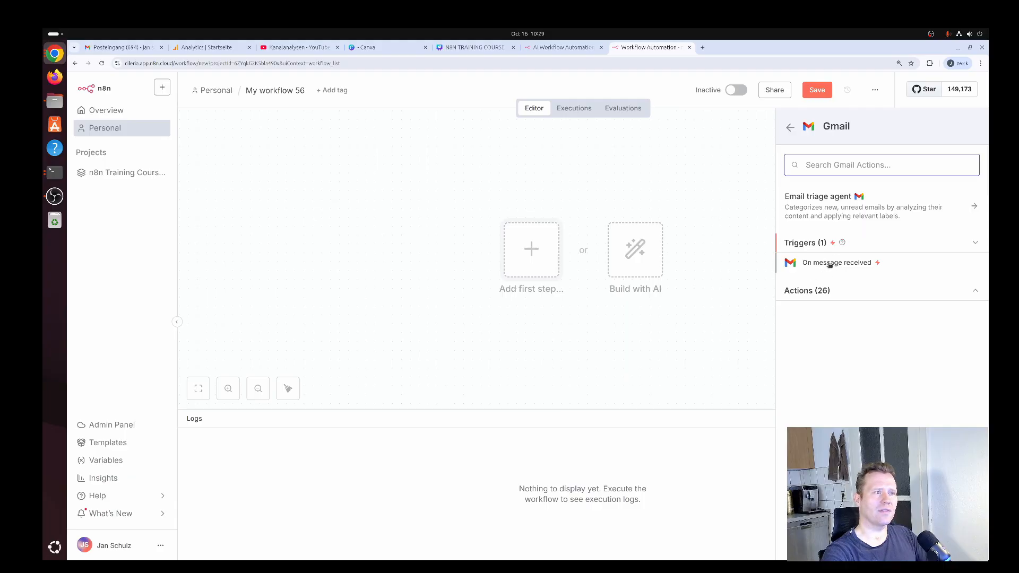
left_click(829, 263)
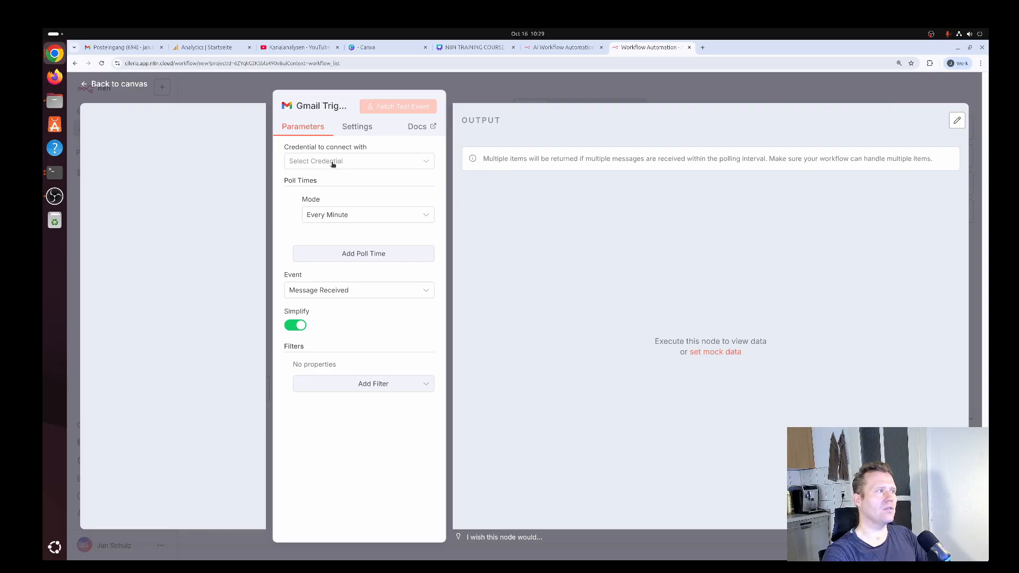
Create a Gmail OAuth2 credential for the trigger by signing in with the Gmail test account and granting n8n.cloud access
left_click(330, 162)
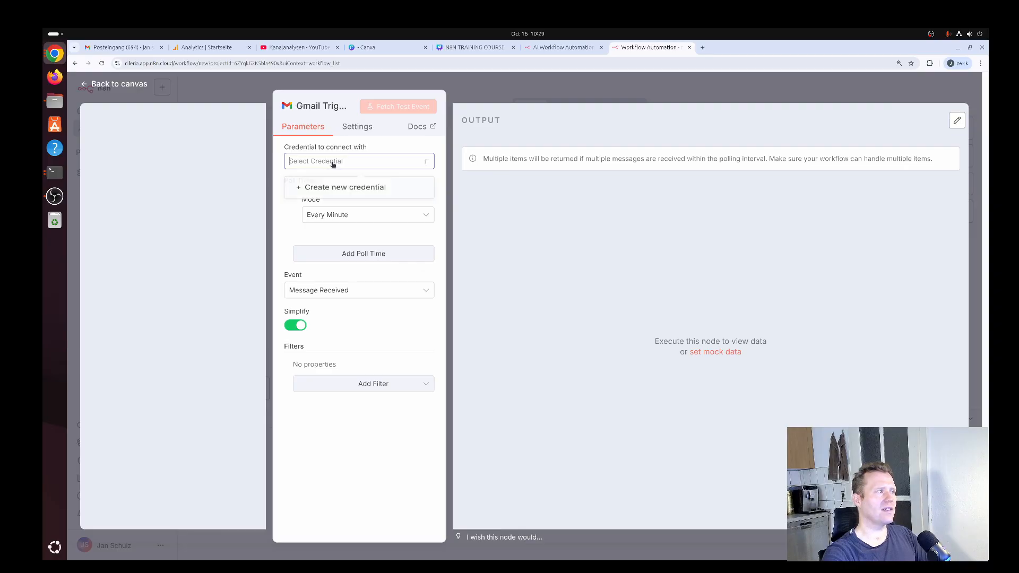
left_click(351, 190)
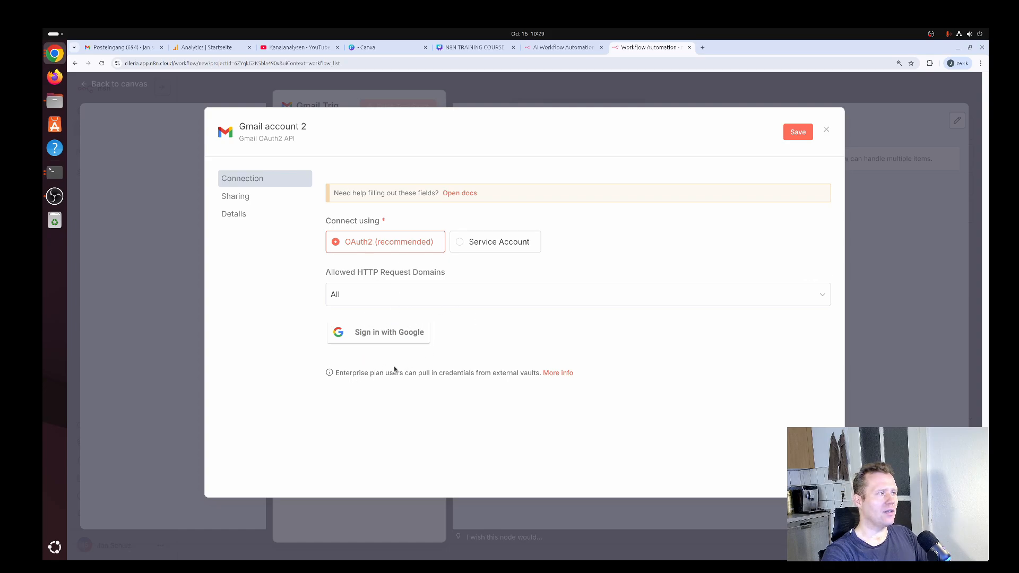
left_click(390, 338)
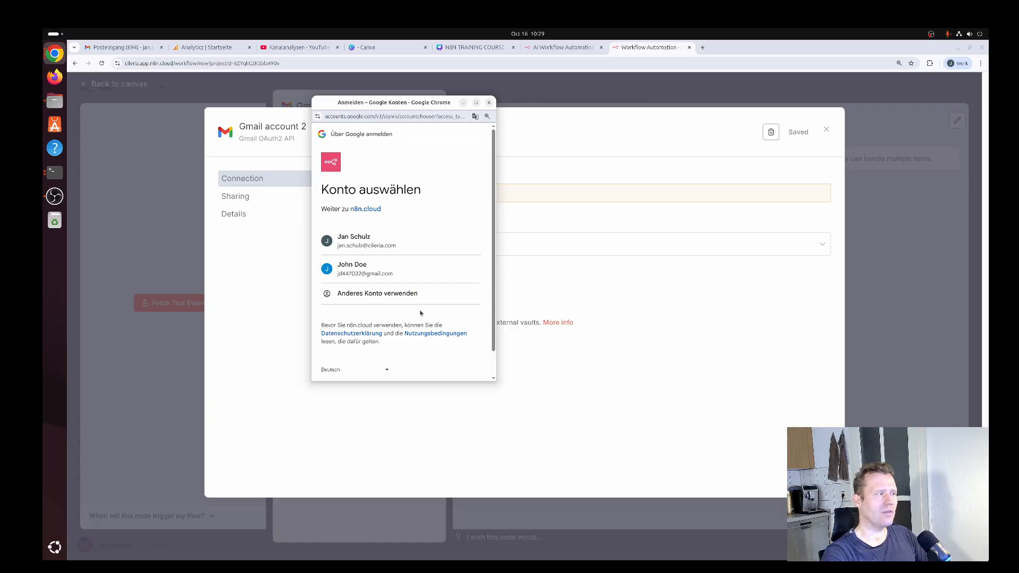
left_click(377, 269)
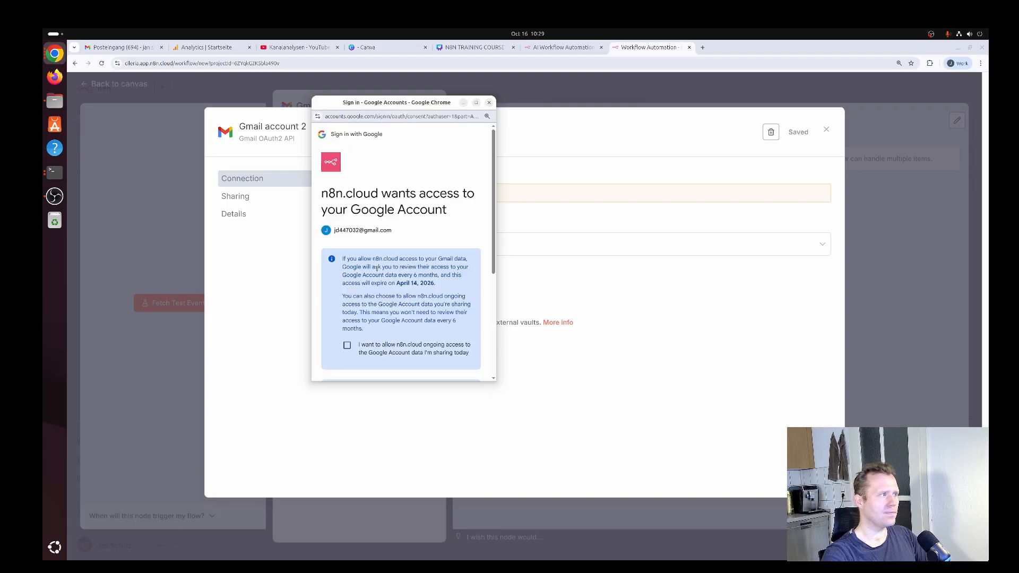
scroll(462, 293, "down", 5)
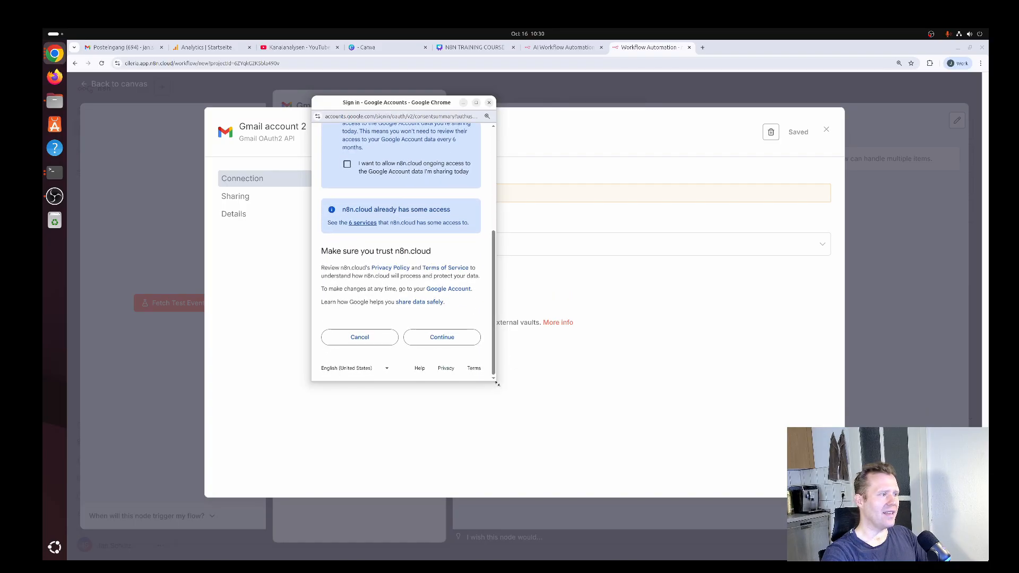
left_click_drag(496, 381, 570, 453)
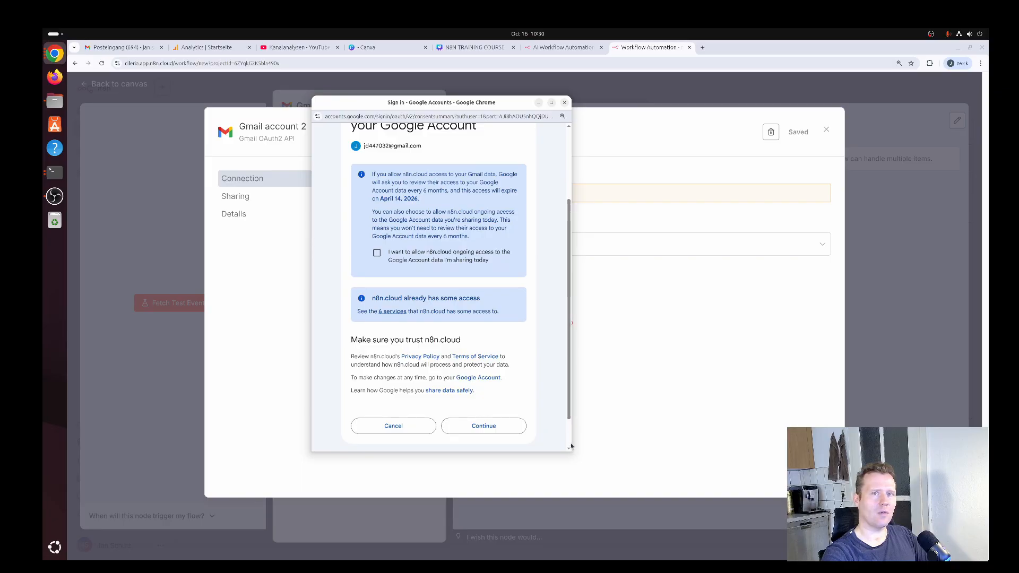
left_click(485, 427)
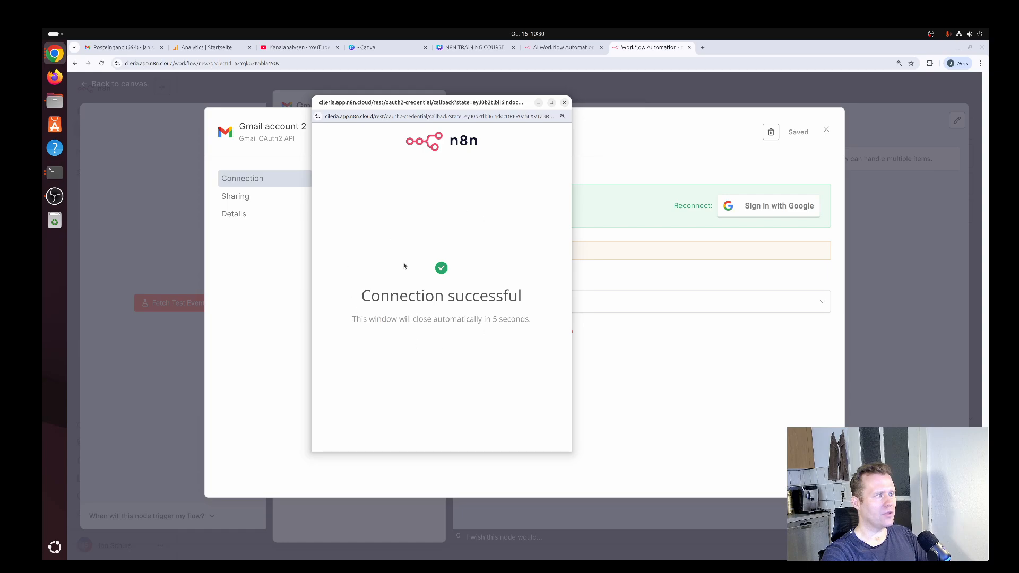
left_click(565, 103)
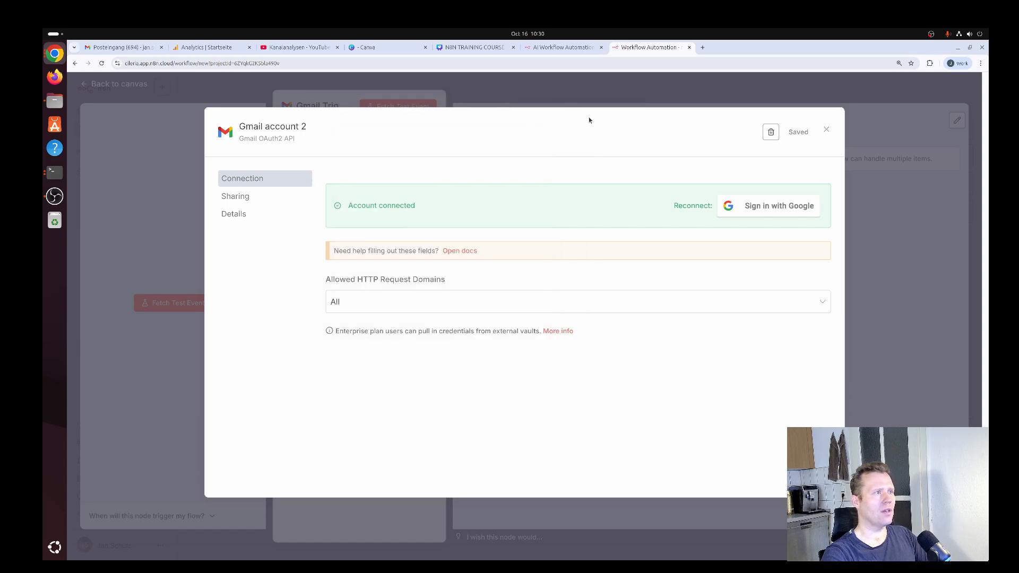
left_click(826, 130)
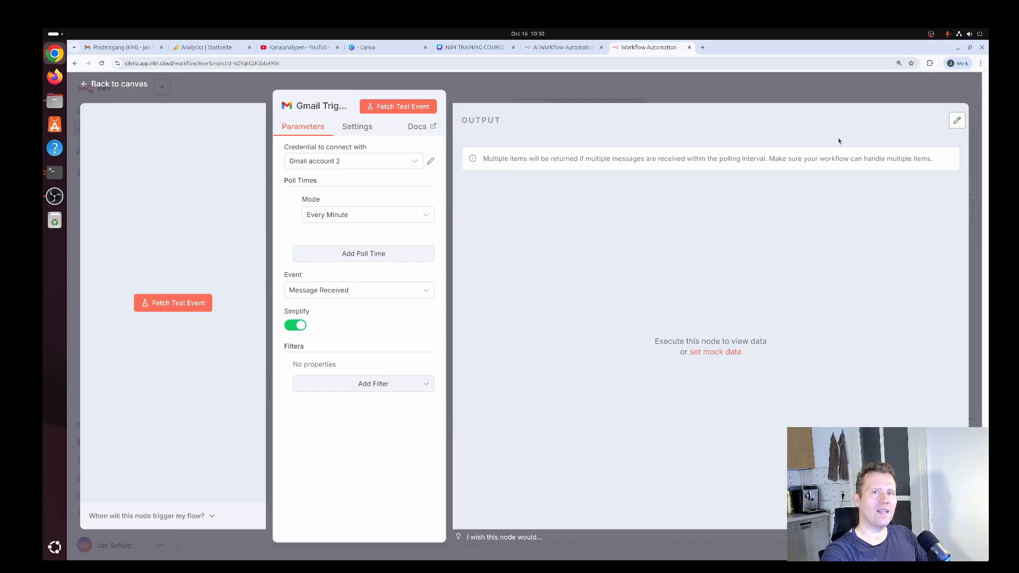
Fetch a test event with the Gmail Trigger and shift its node slightly left on the canvas
left_click(402, 109)
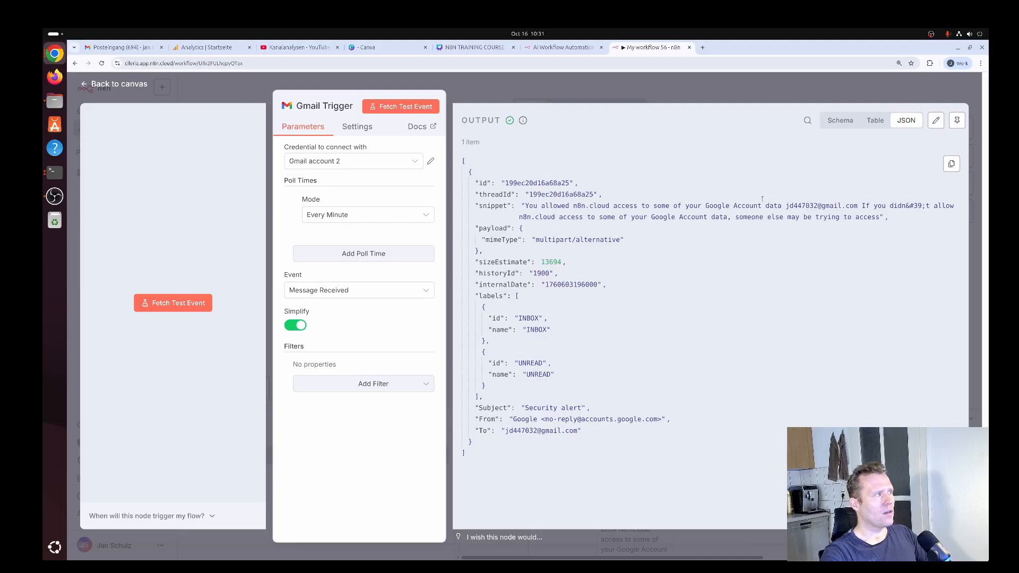
key("Escape")
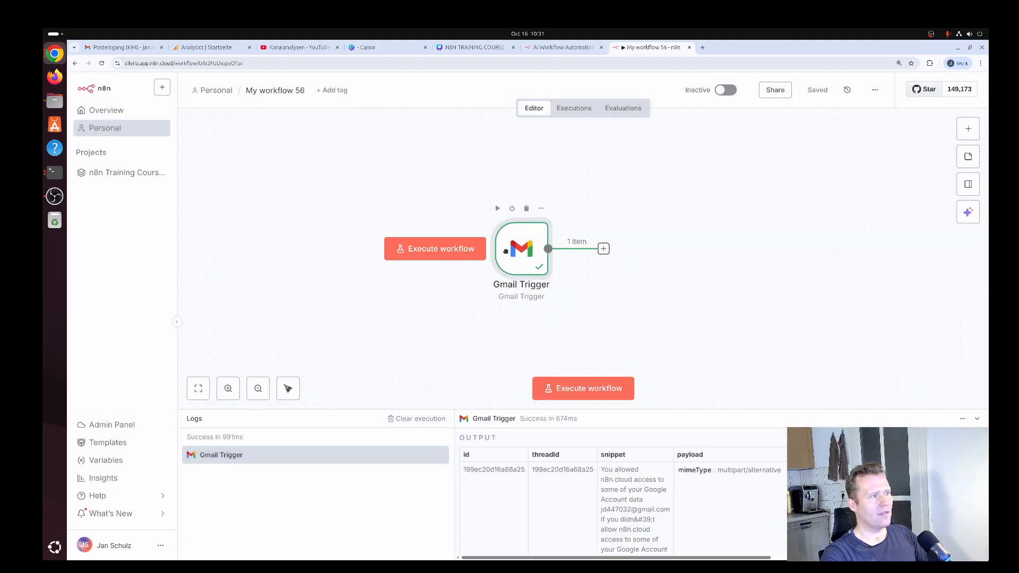
left_click_drag(505, 251, 469, 251)
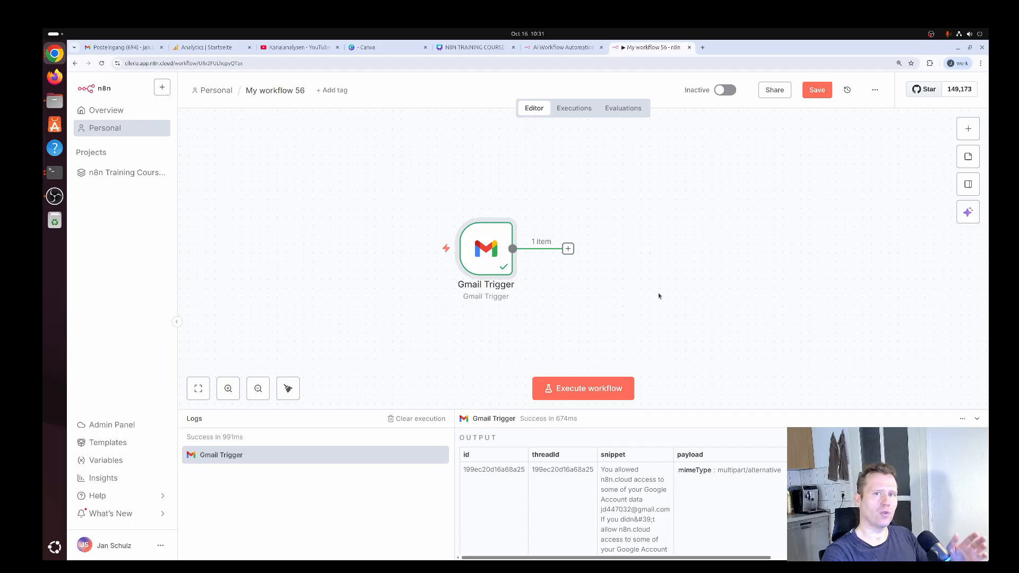
Add an Edit Fields (Set) node after the Gmail Trigger
left_click(568, 249)
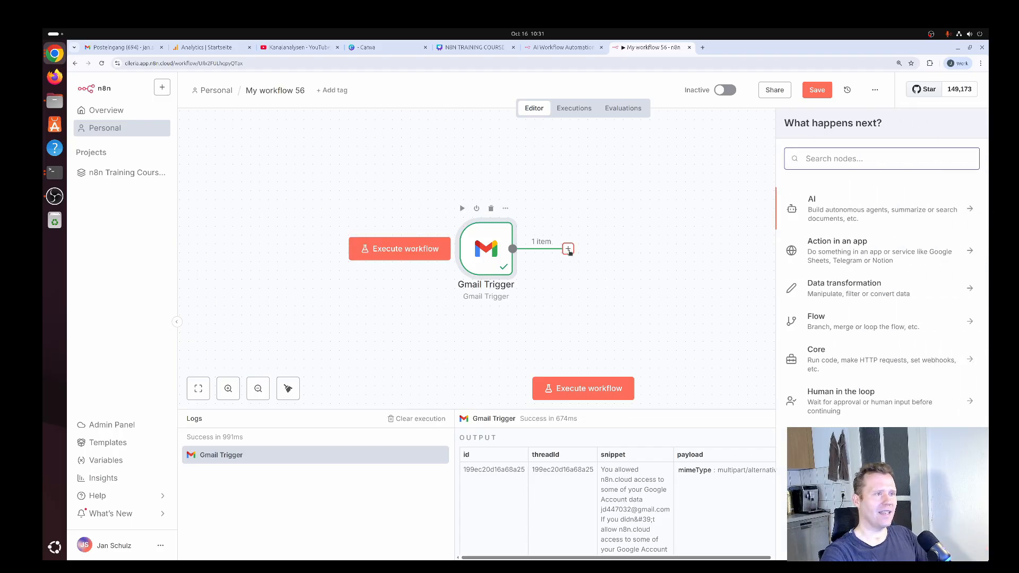
type("set")
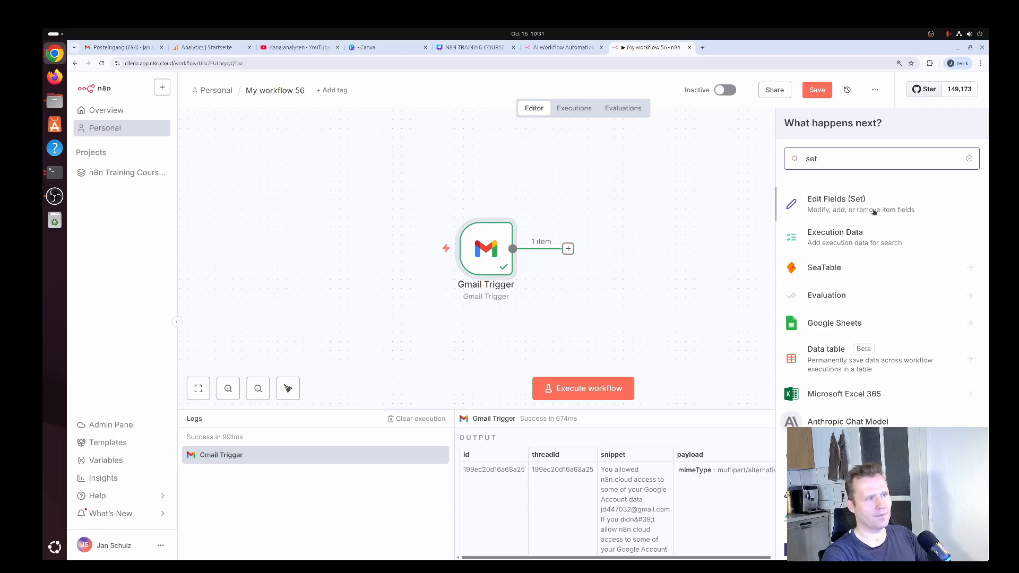
left_click(871, 206)
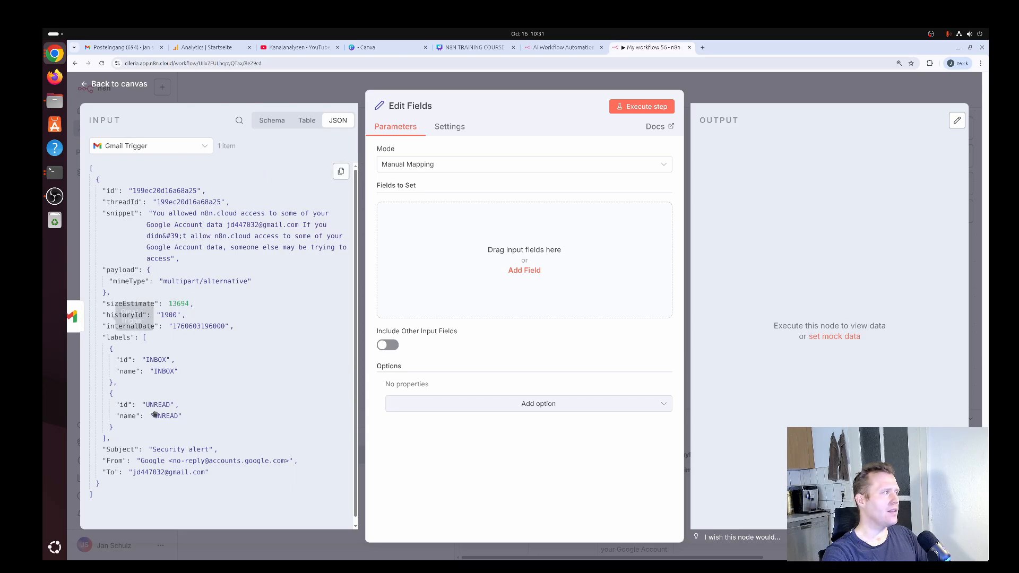
Add a string field named "from" to Edit Fields, mapped to the trigger's From value {{ $json.From }}
left_click(524, 270)
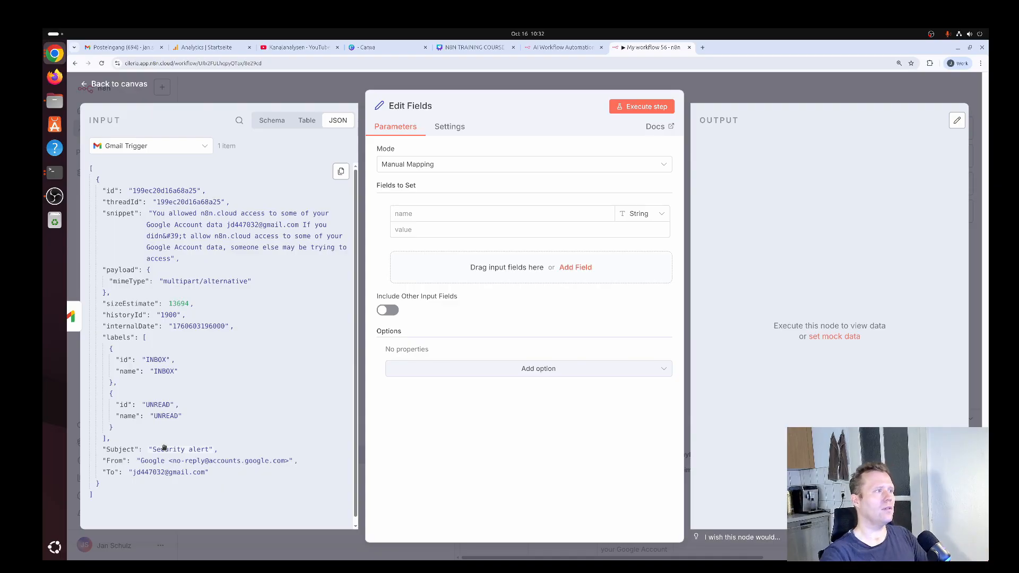
left_click(271, 119)
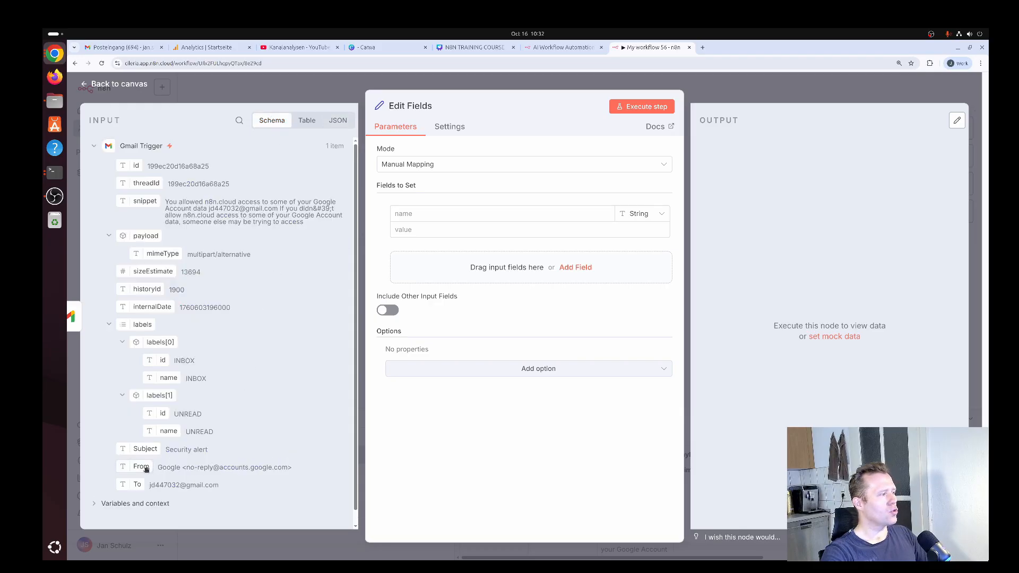
left_click_drag(146, 468, 432, 229)
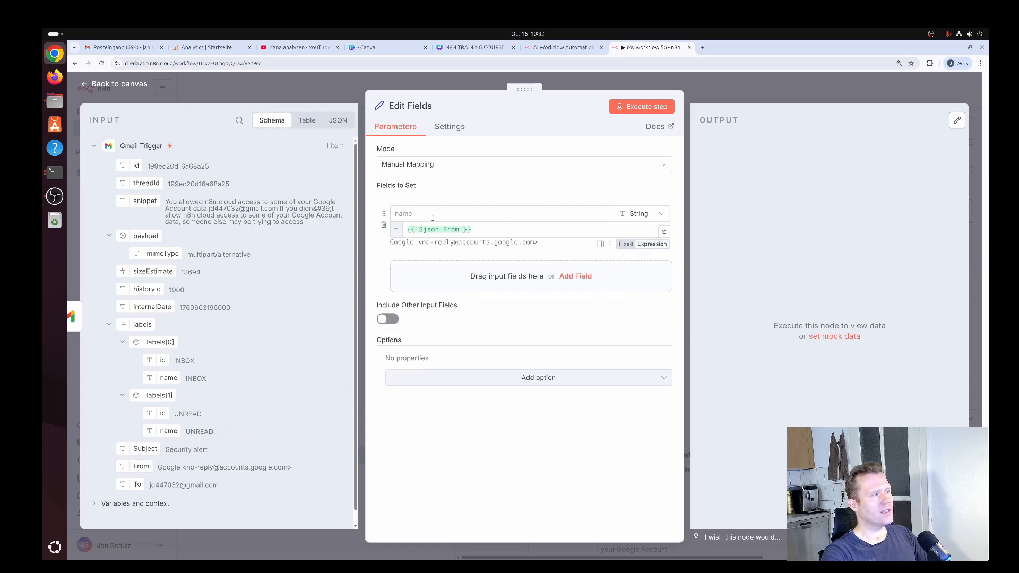
left_click(434, 213)
type("from")
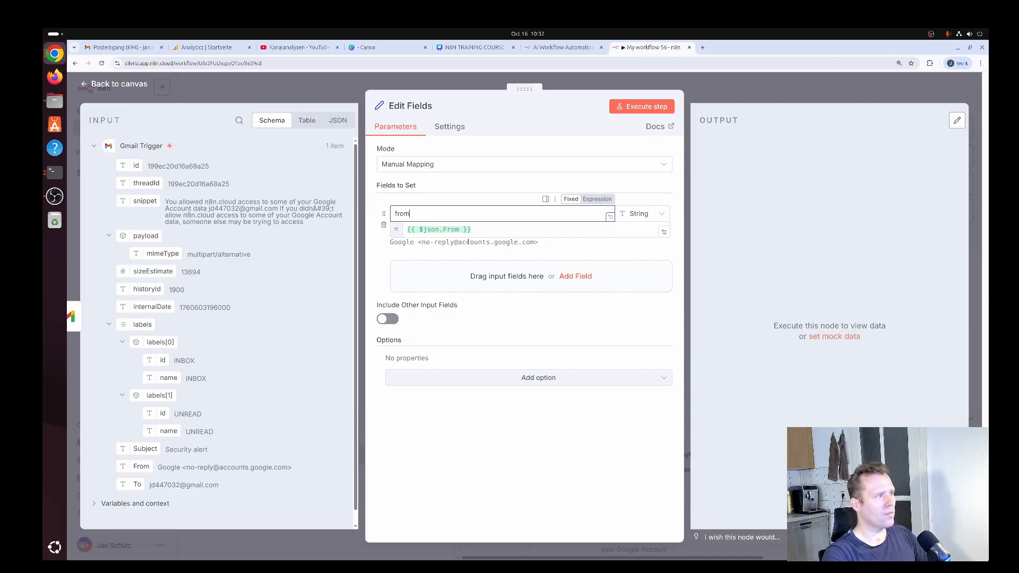
Add a string field named "subject" mapped to {{ $json.Subject }} and execute the Edit Fields step
left_click(566, 277)
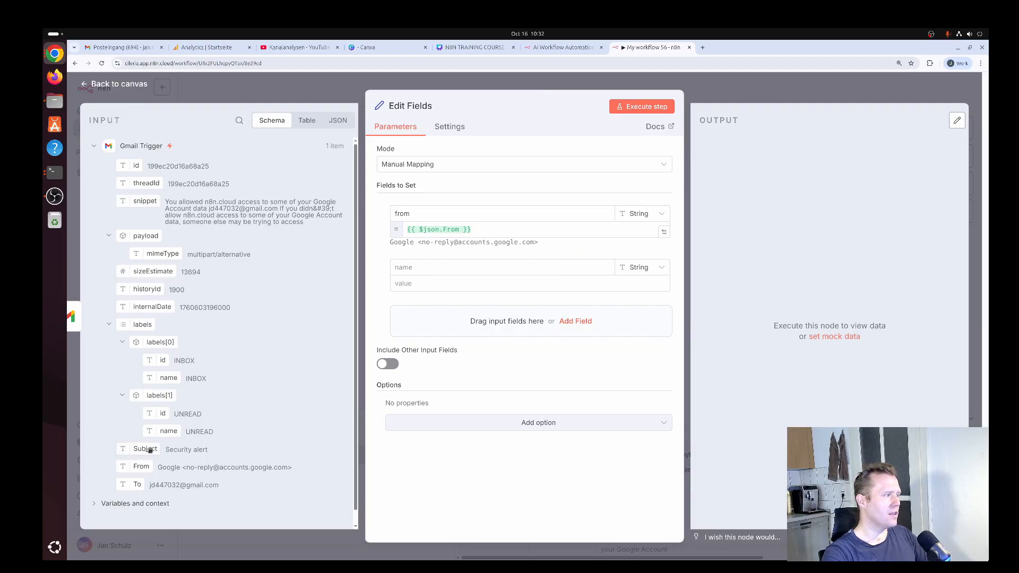
left_click_drag(144, 448, 427, 285)
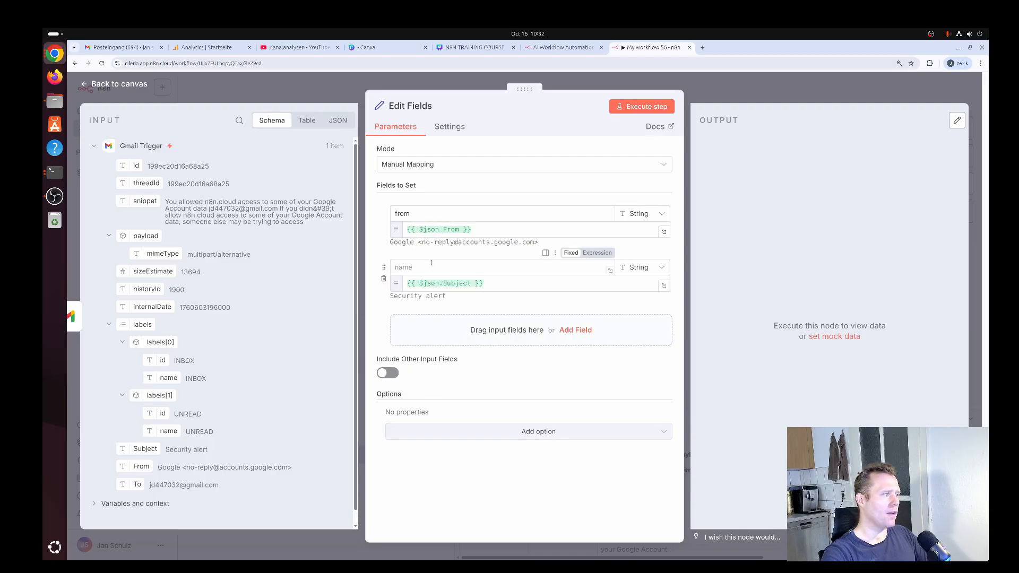
left_click(437, 264)
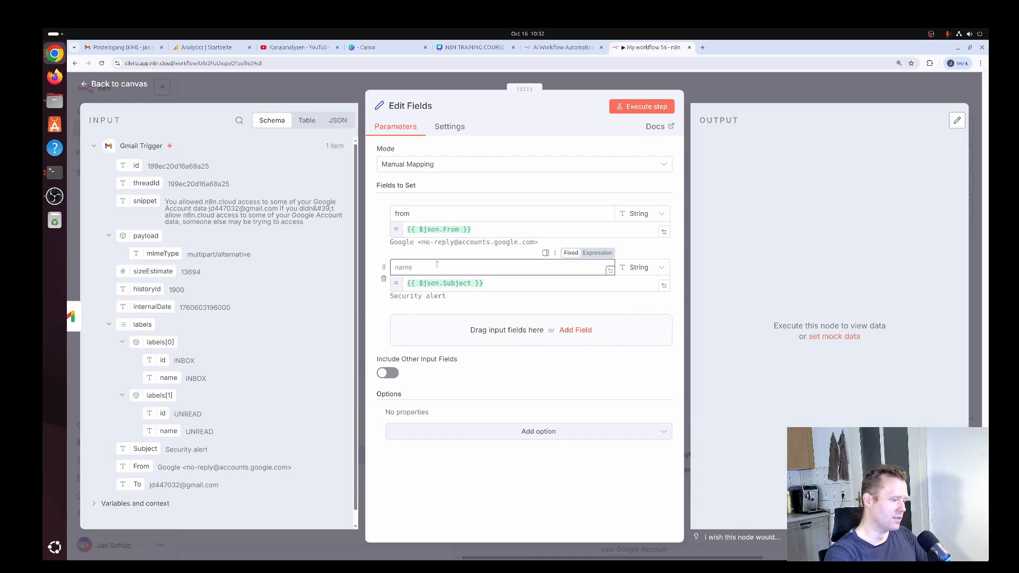
type("subject")
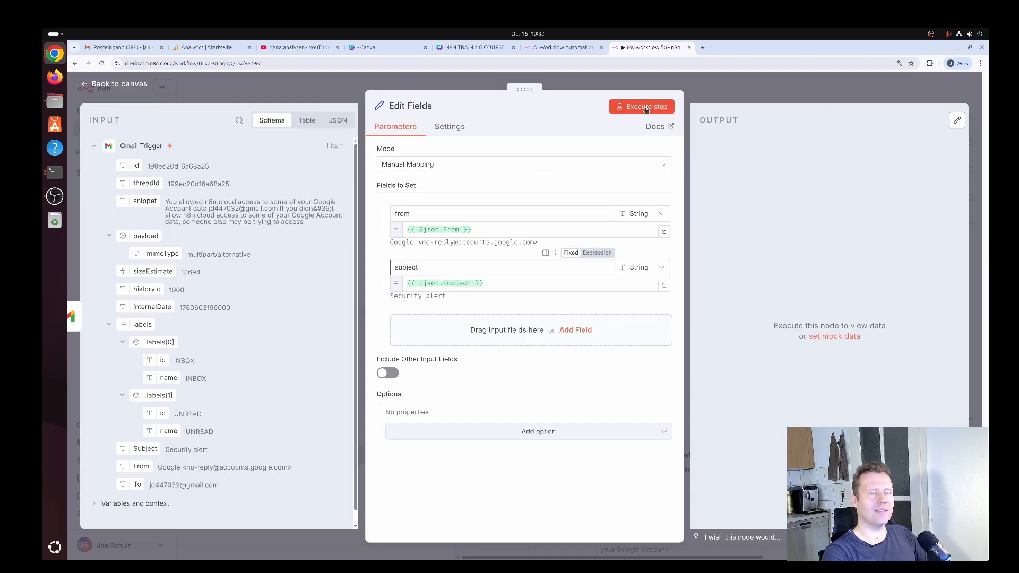
left_click(646, 108)
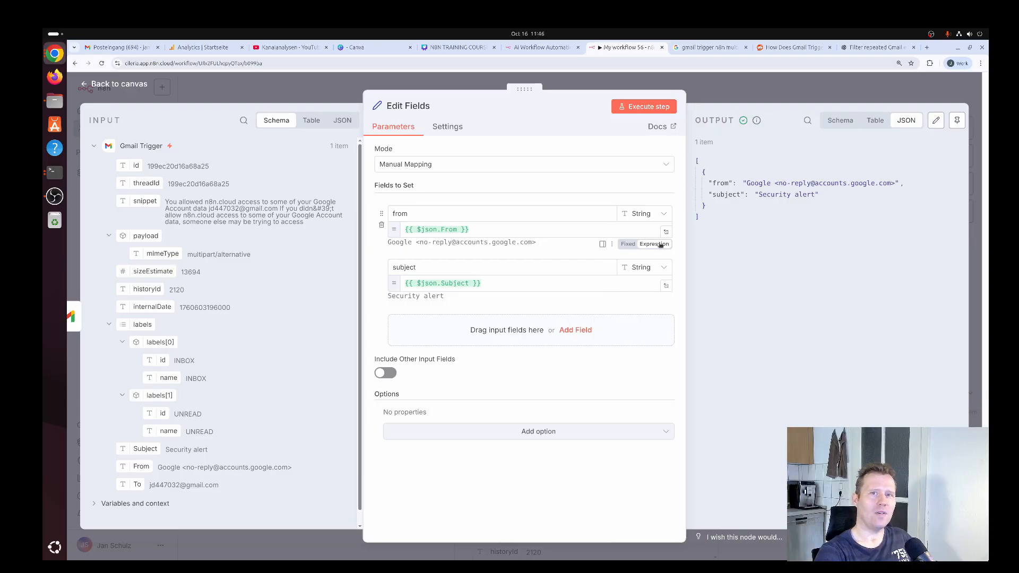
left_click(119, 84)
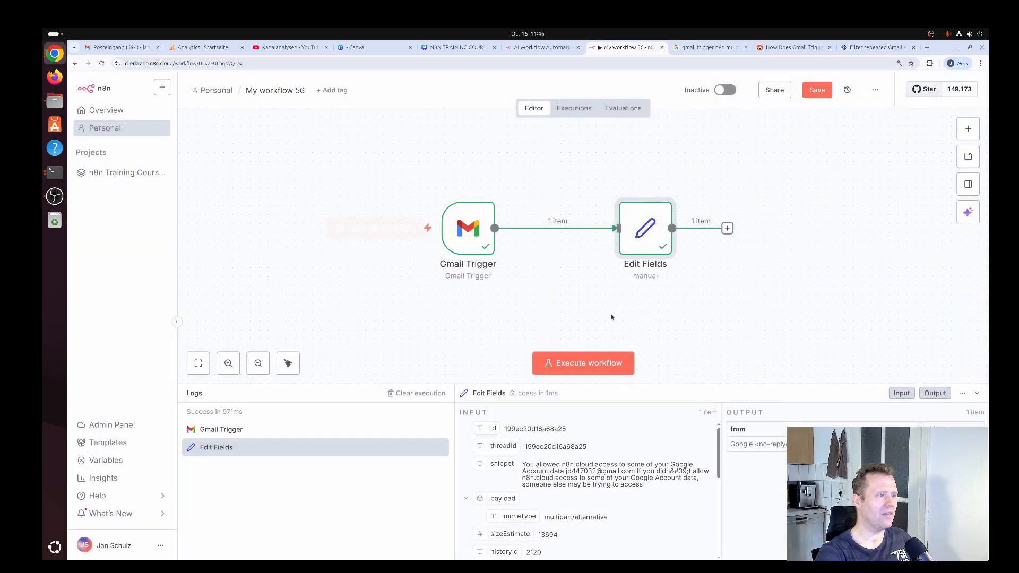
Execute the whole workflow several times from the canvas to test which email the trigger returns
left_click(594, 364)
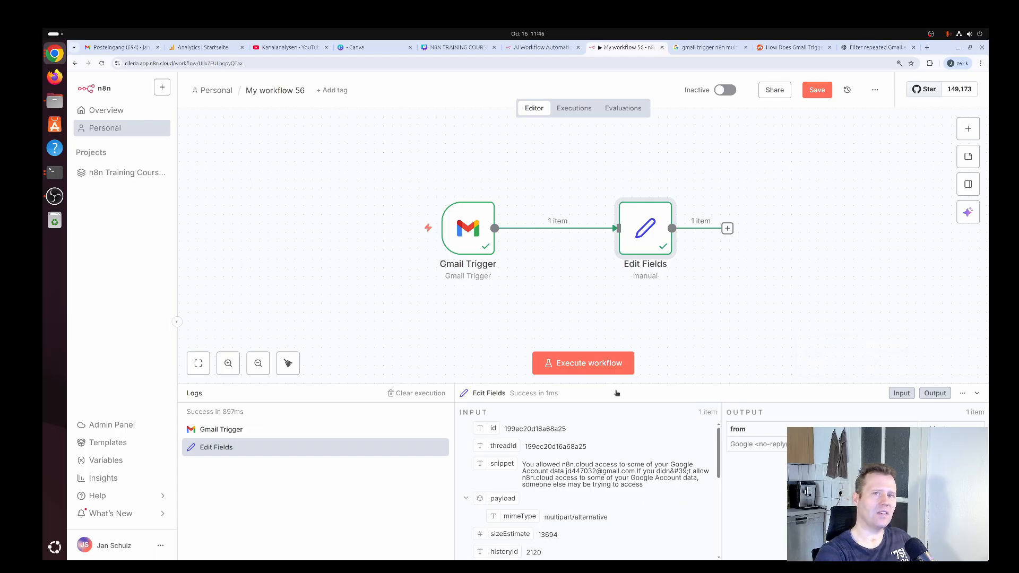
left_click(590, 365)
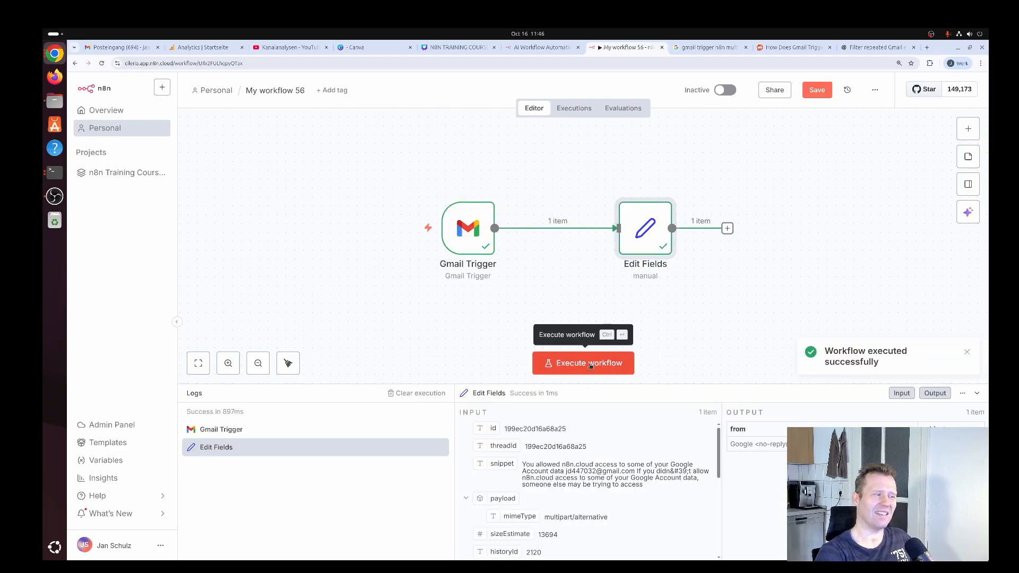
left_click(590, 365)
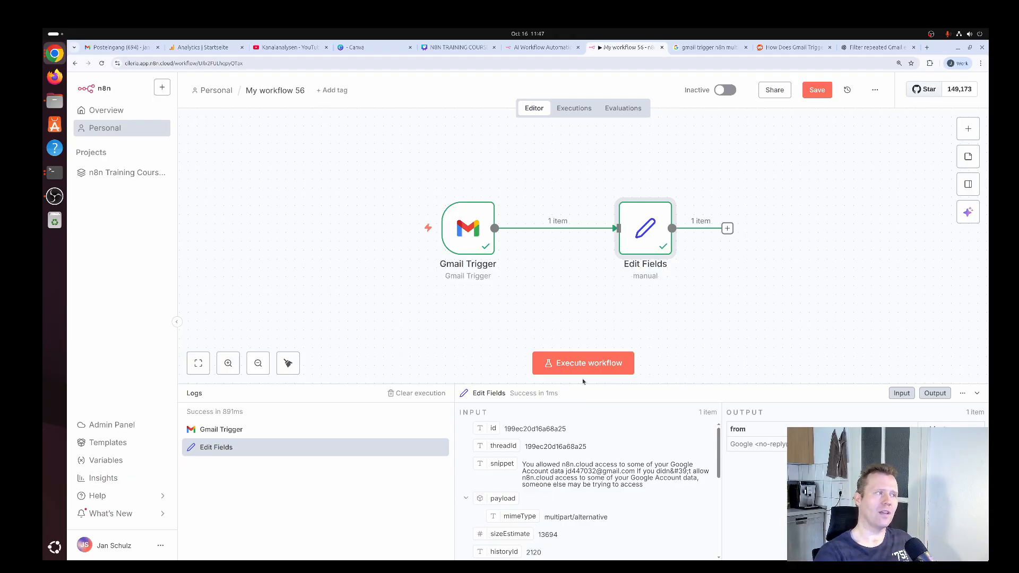
mouse_move(461, 229)
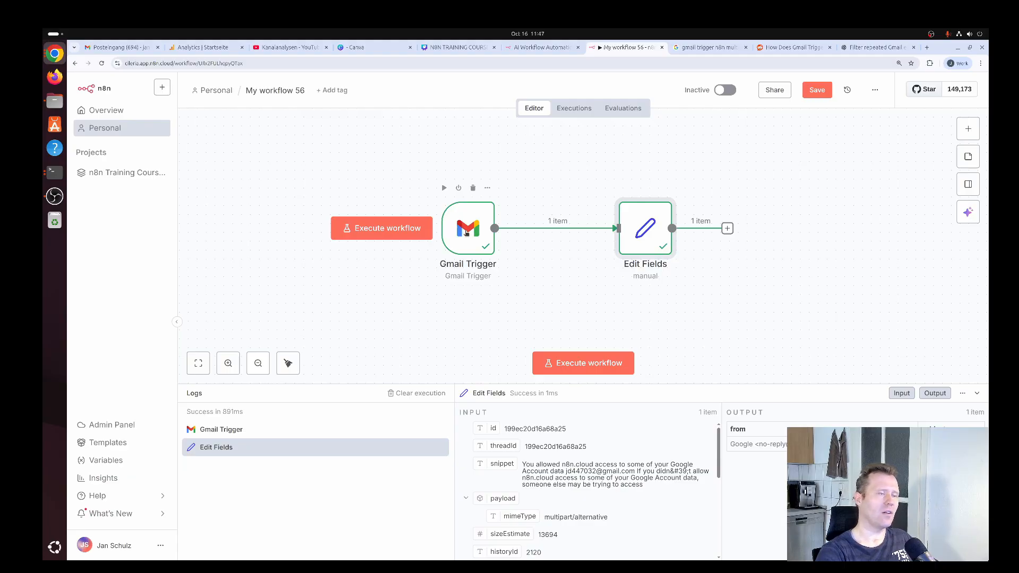
Add a Read Status filter set to "Unread emails only" to the Gmail Trigger and execute the workflow twice
double_click(465, 232)
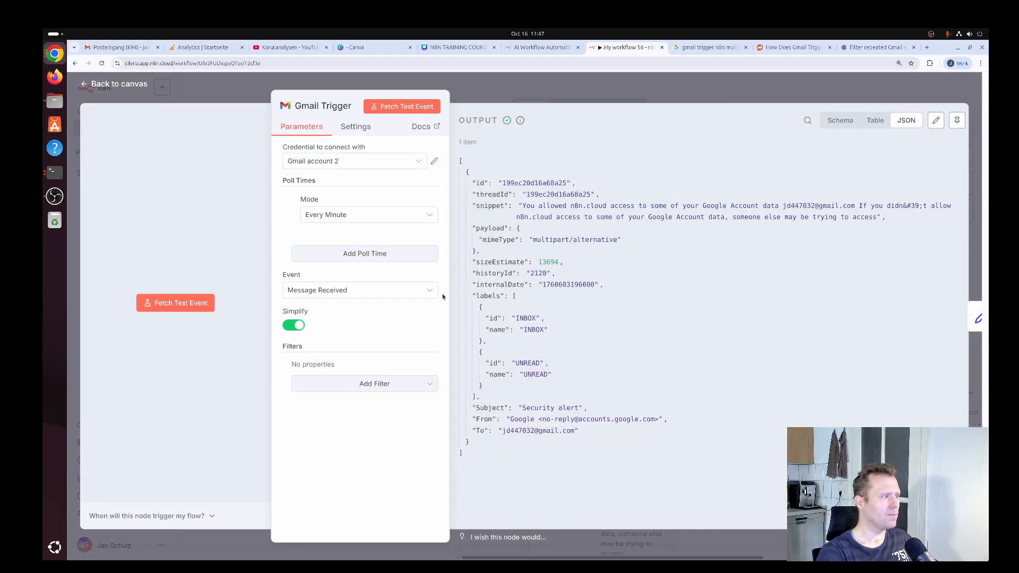
left_click(375, 384)
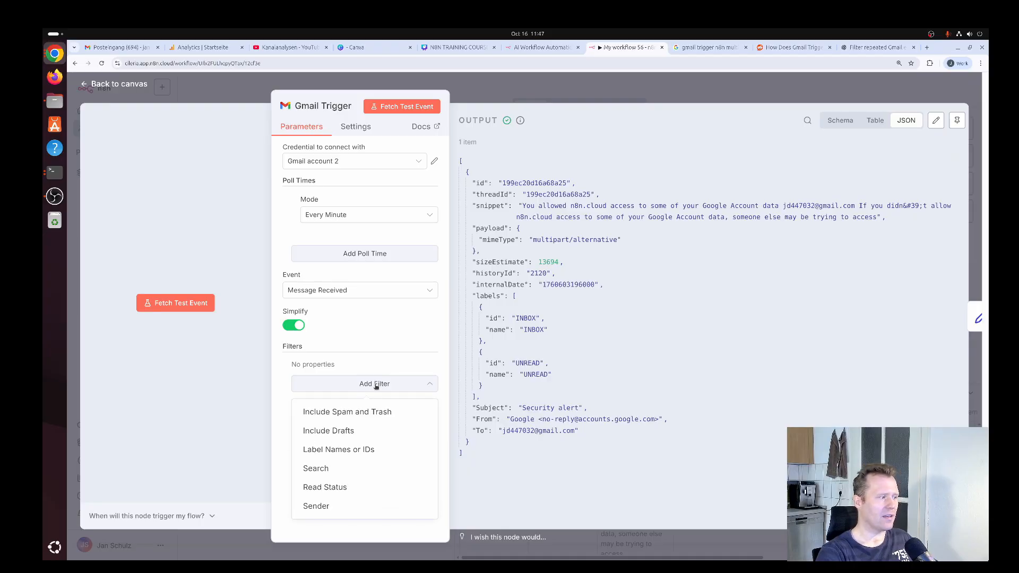
left_click(359, 489)
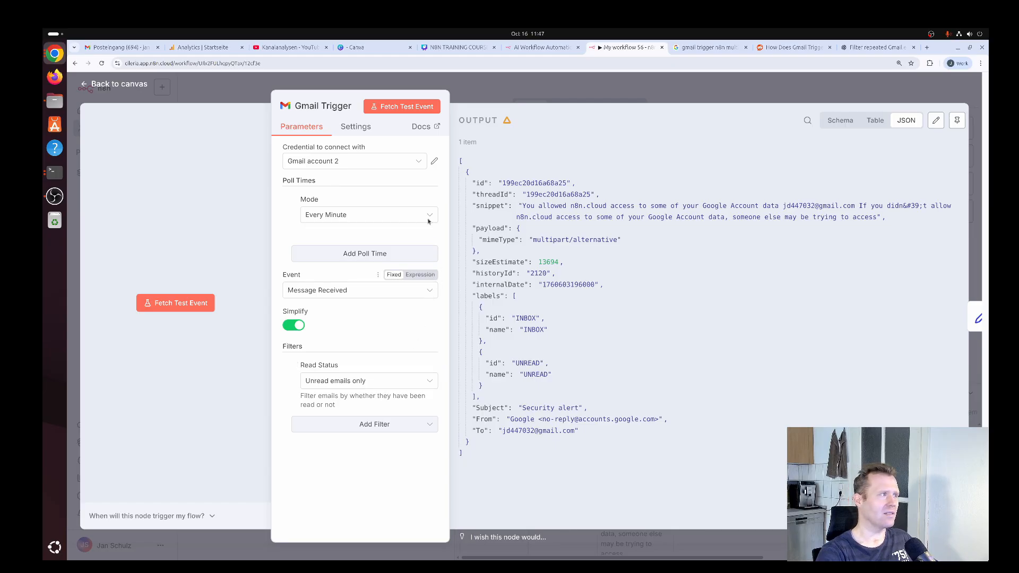
left_click(133, 85)
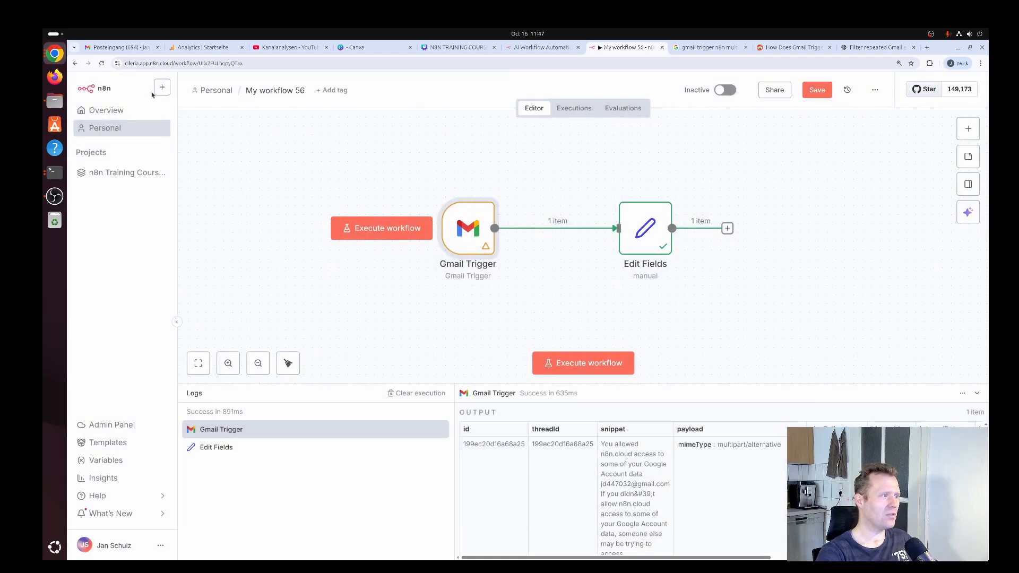
left_click(586, 369)
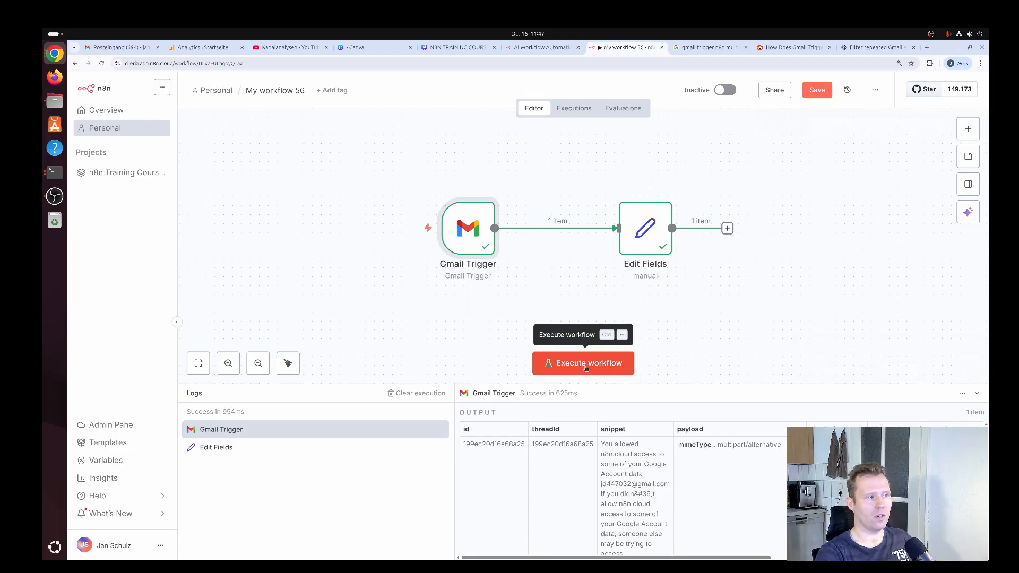
left_click(587, 369)
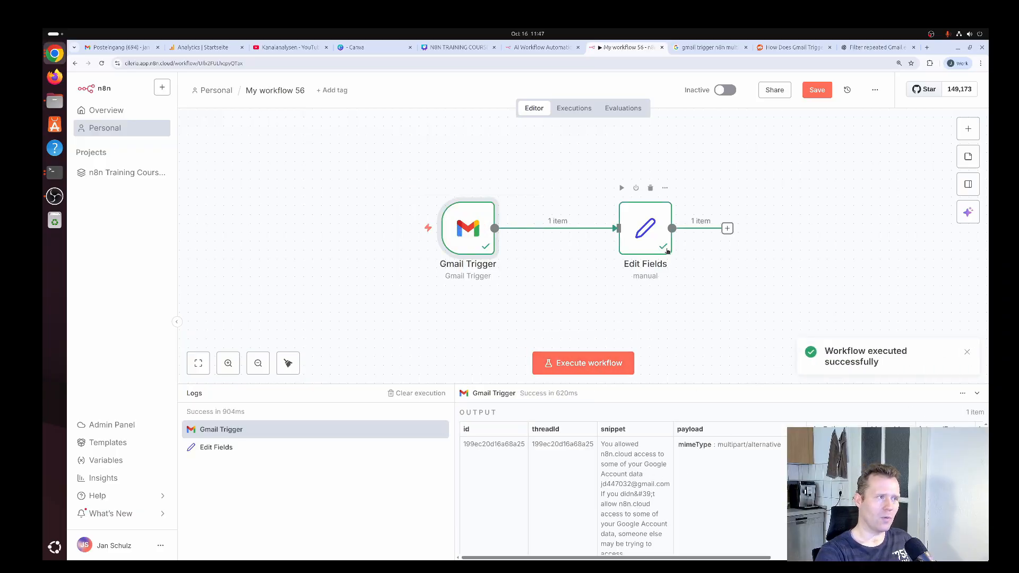
Add a Gmail "Mark a message as read" node above Edit Fields and connect the Gmail Trigger's output to it
left_click_drag(655, 234, 655, 287)
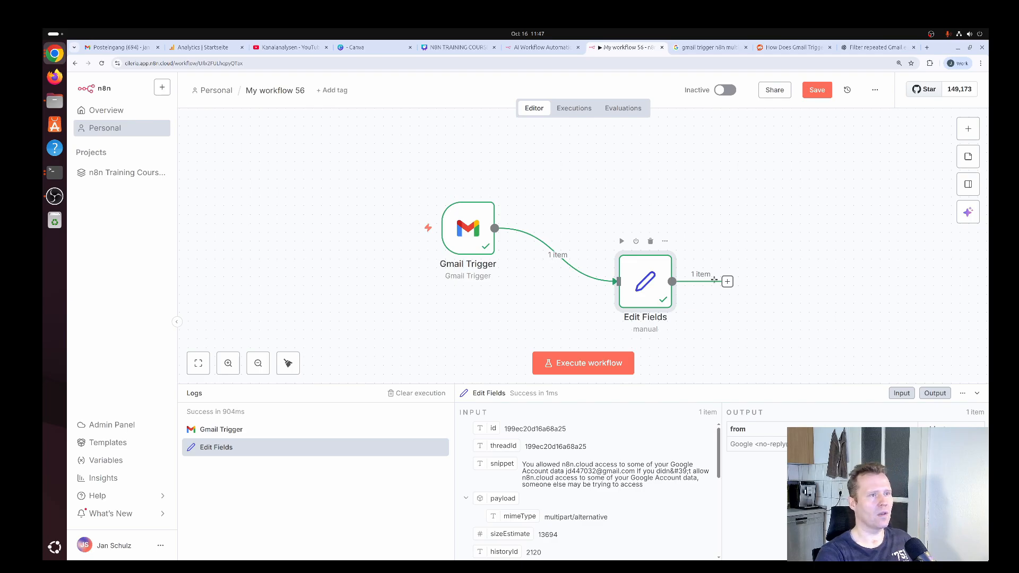
left_click(968, 131)
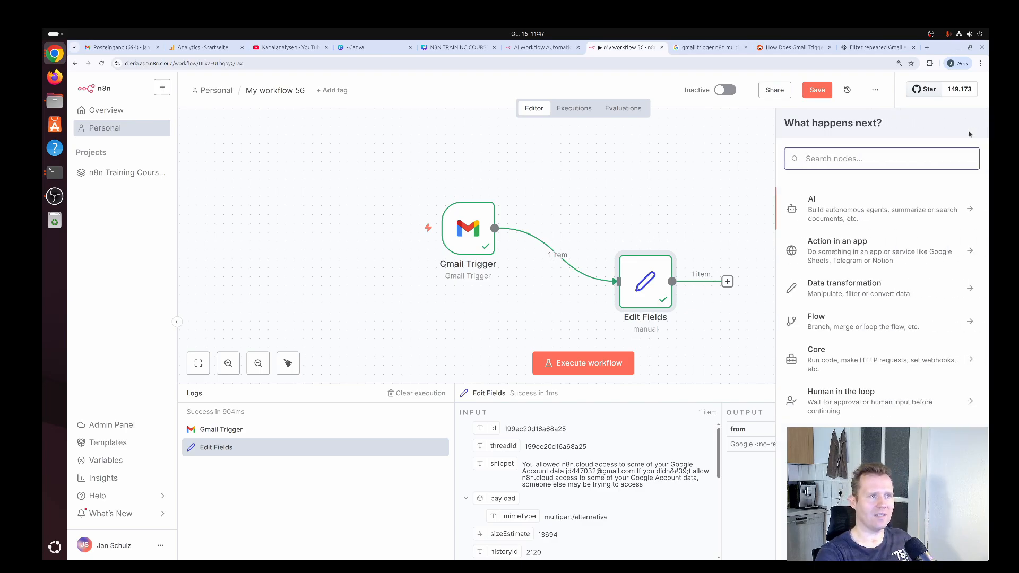
type("g")
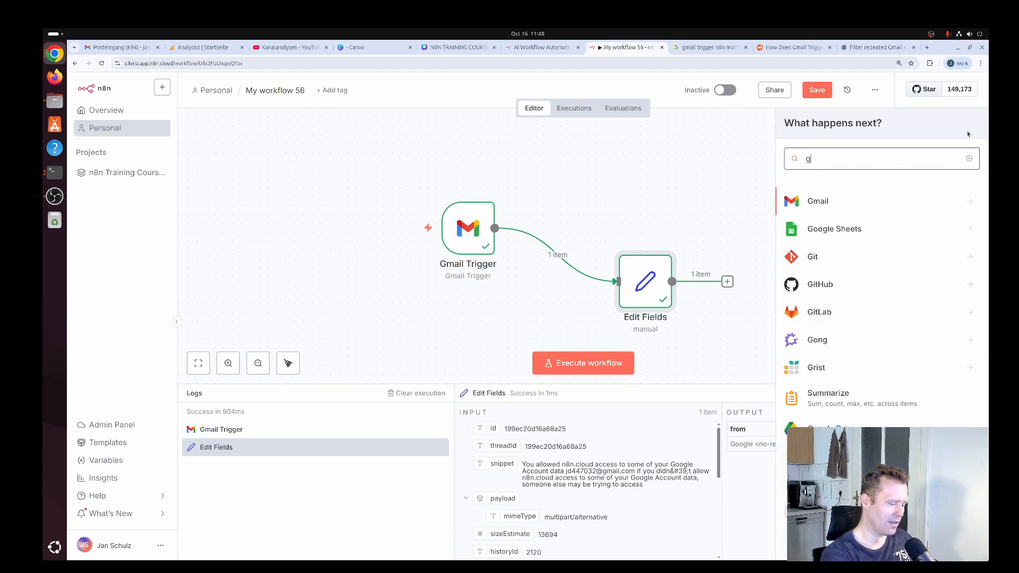
type("mail")
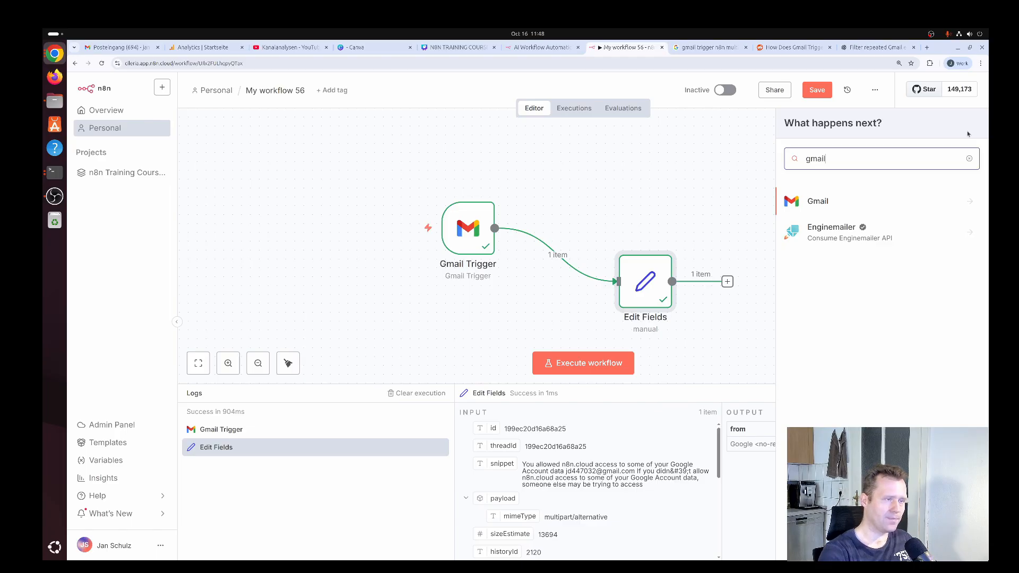
key("Return")
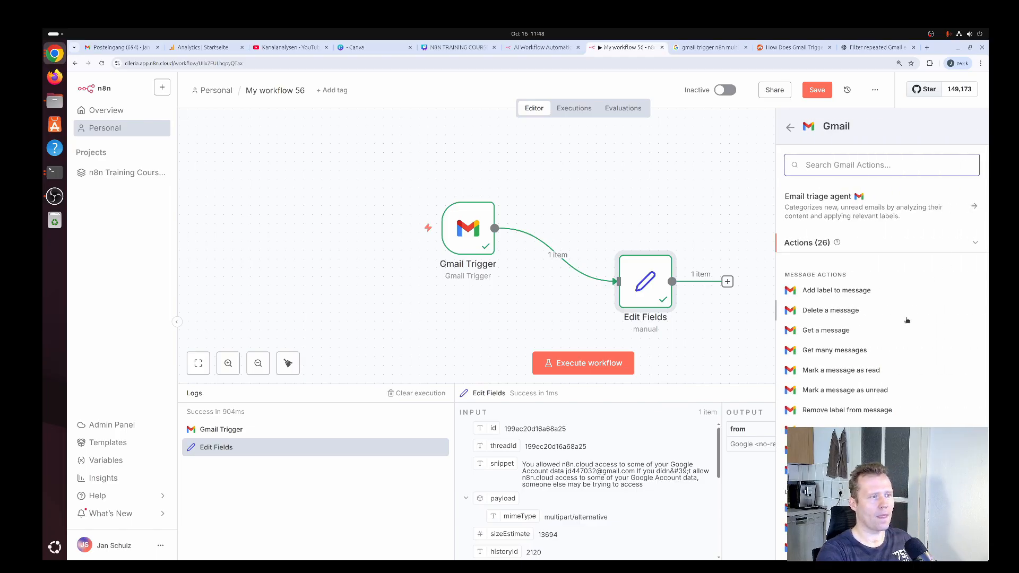
left_click(838, 371)
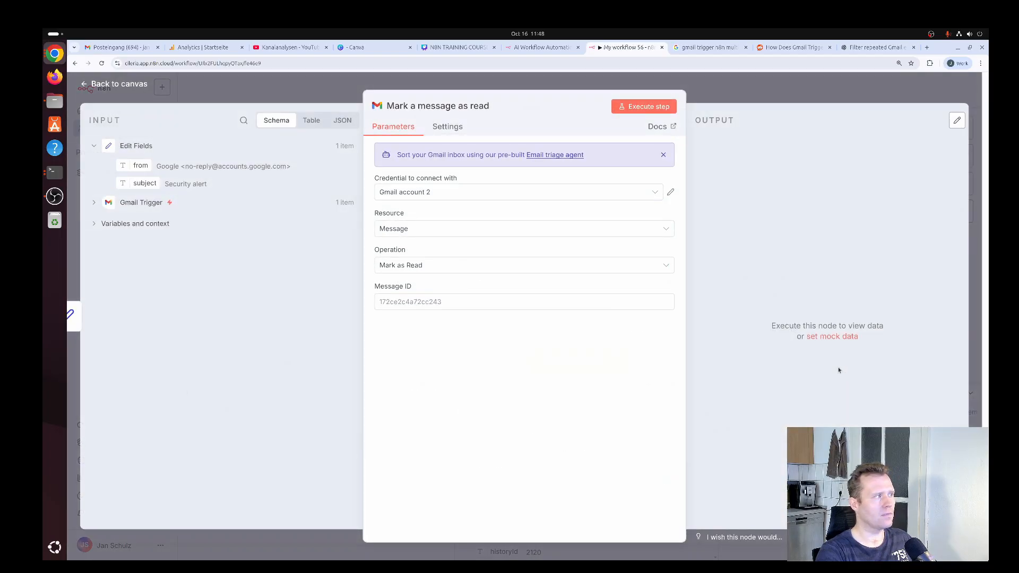
left_click(134, 83)
left_click_drag(736, 318, 641, 180)
left_click(724, 241)
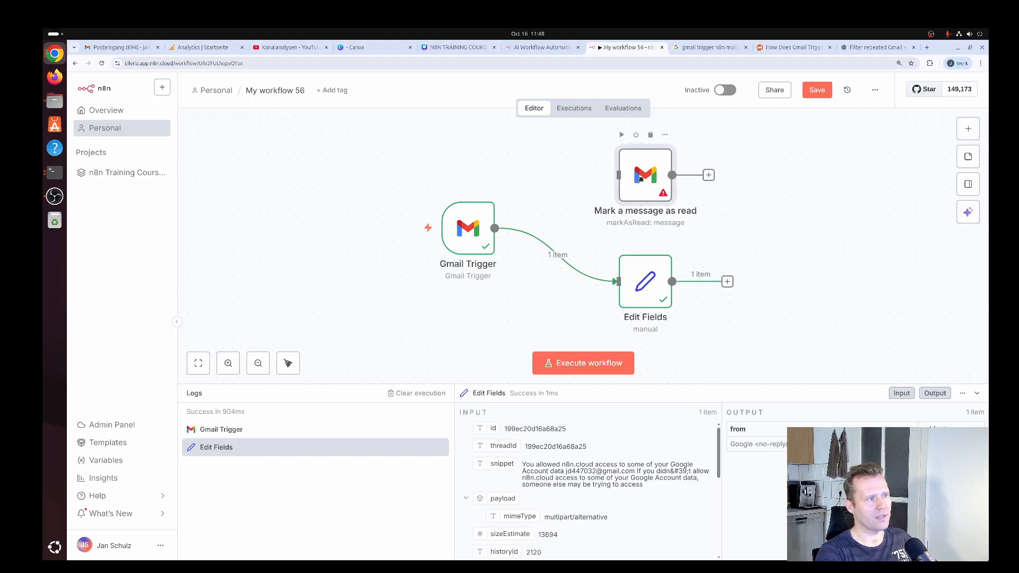
mouse_move(480, 229)
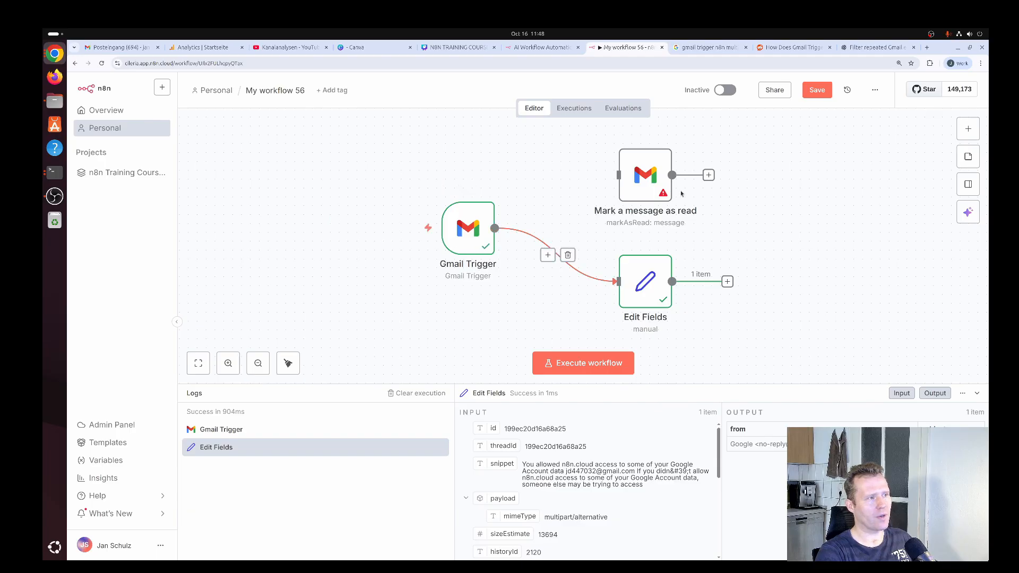
left_click_drag(494, 228, 621, 187)
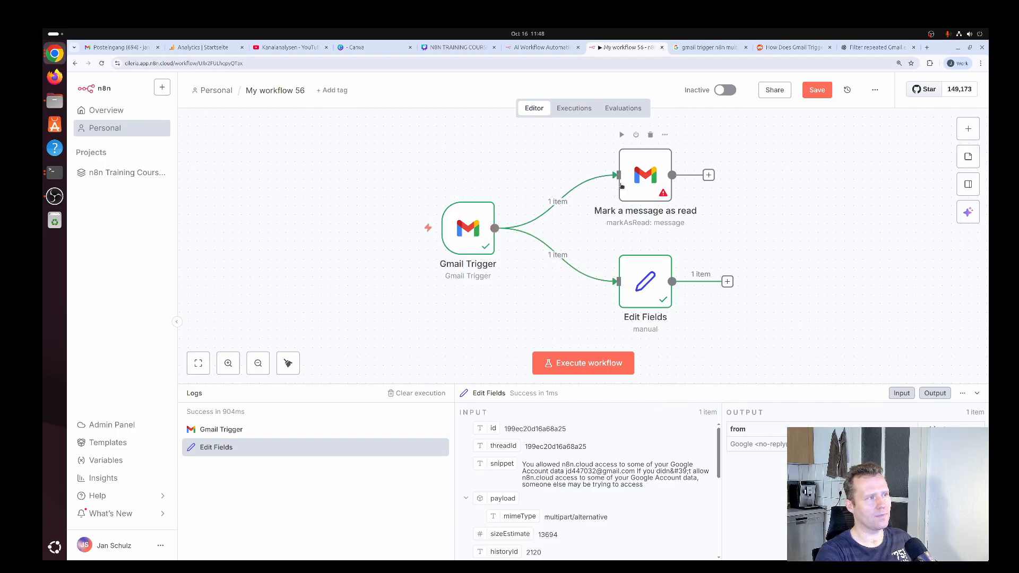
Map the Message ID of "Mark a message as read" to the trigger's id {{ $json.id }} and execute the workflow twice
double_click(648, 174)
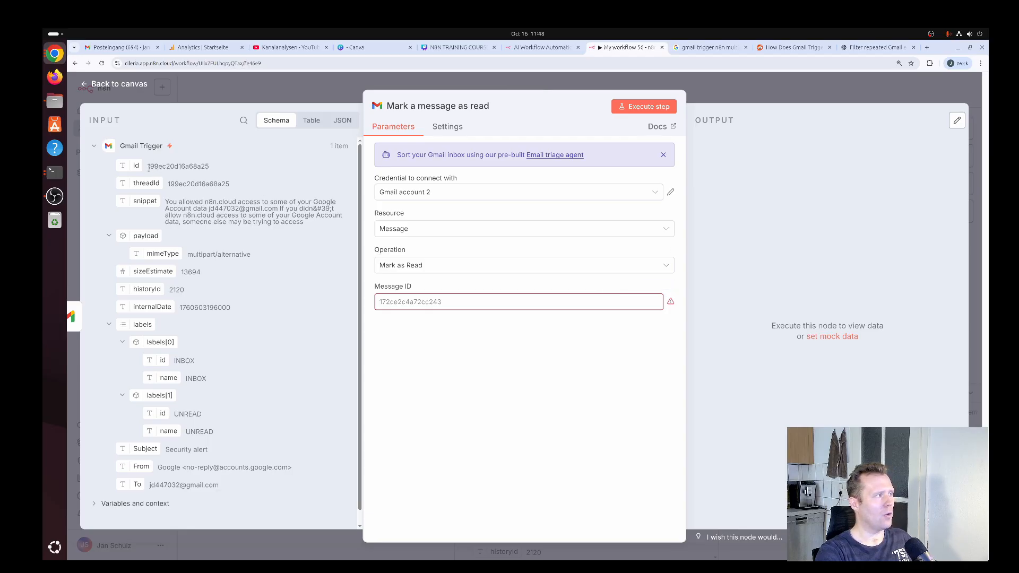
left_click_drag(136, 165, 539, 302)
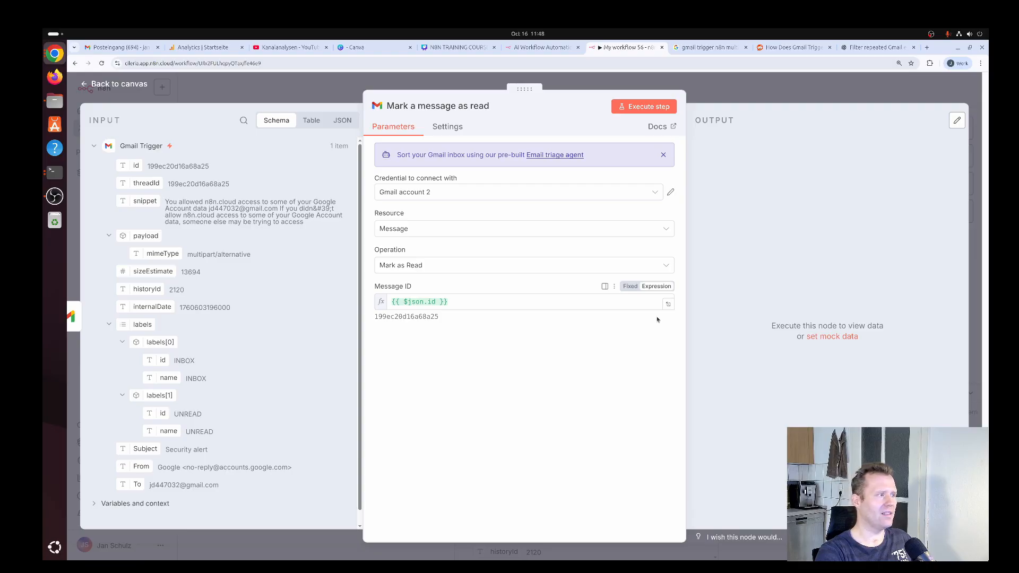
left_click(137, 84)
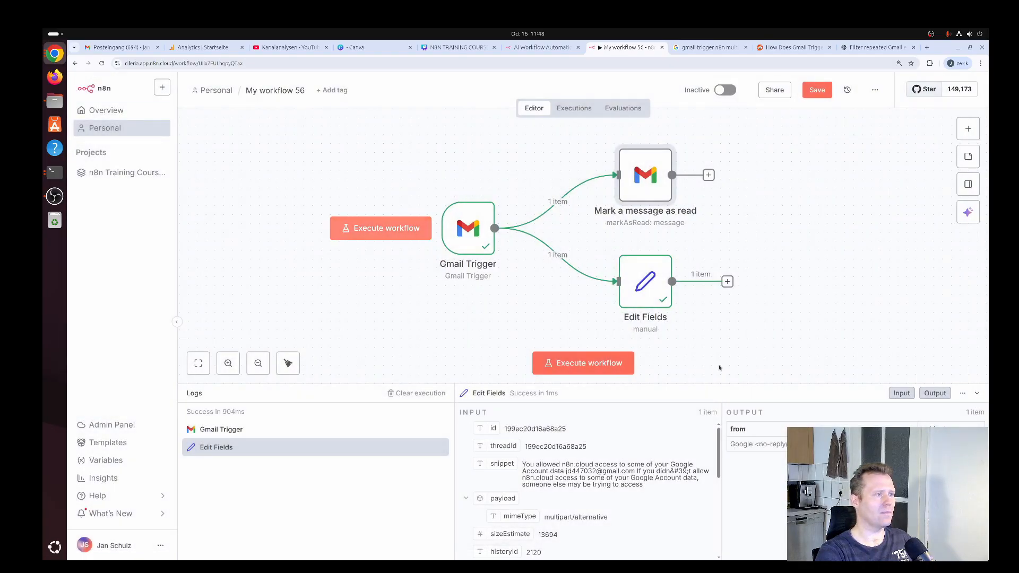
left_click(589, 364)
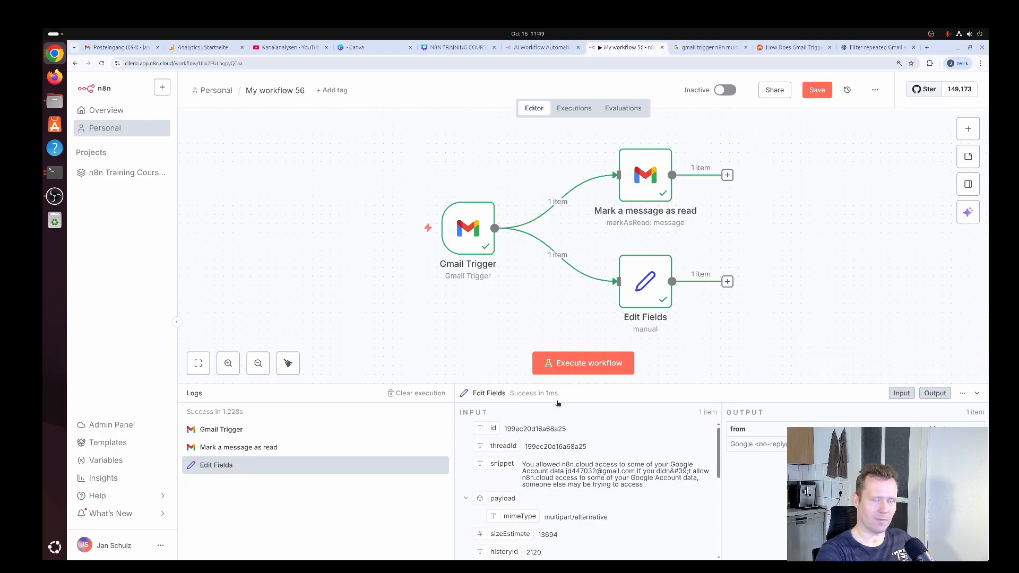
left_click(585, 368)
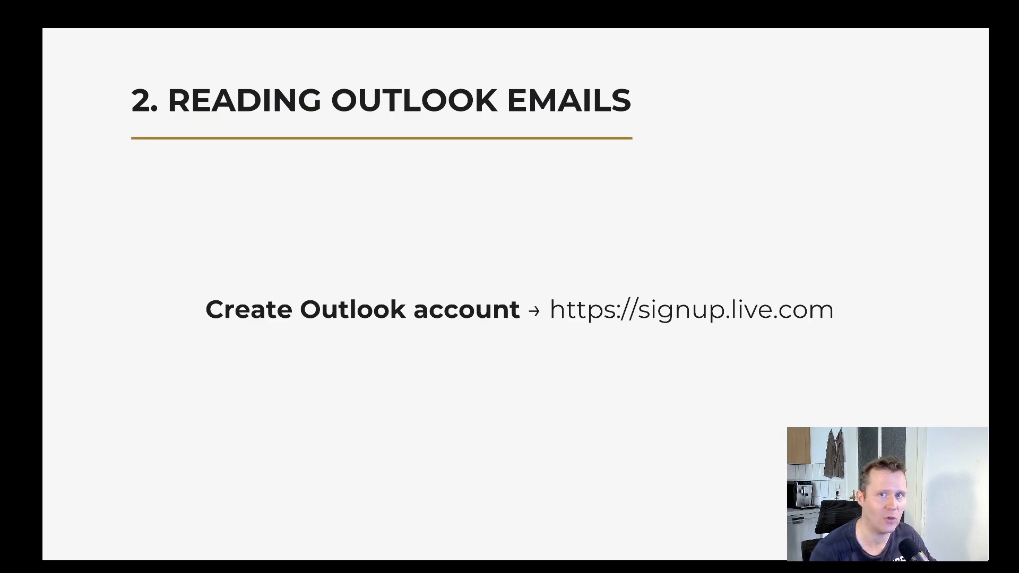
Switch to the browser window with the Microsoft sign-up page and enter a new outlook.com email address
key("super")
left_click(571, 330)
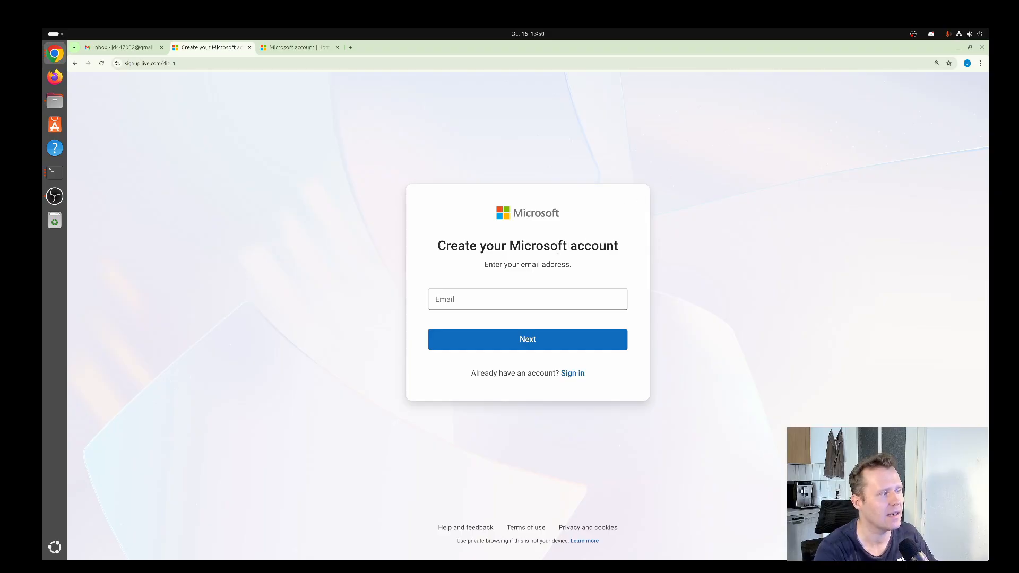
left_click(494, 307)
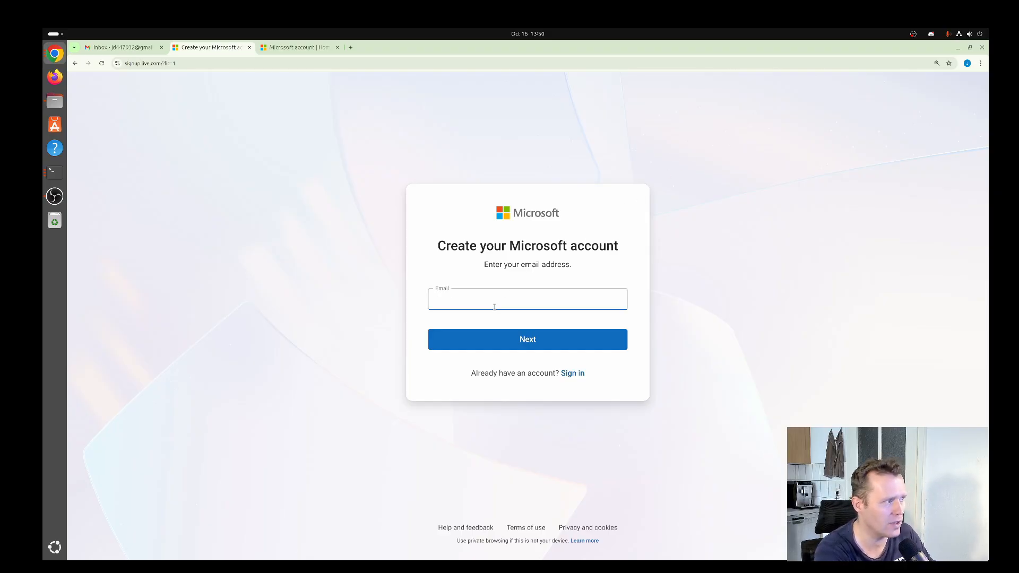
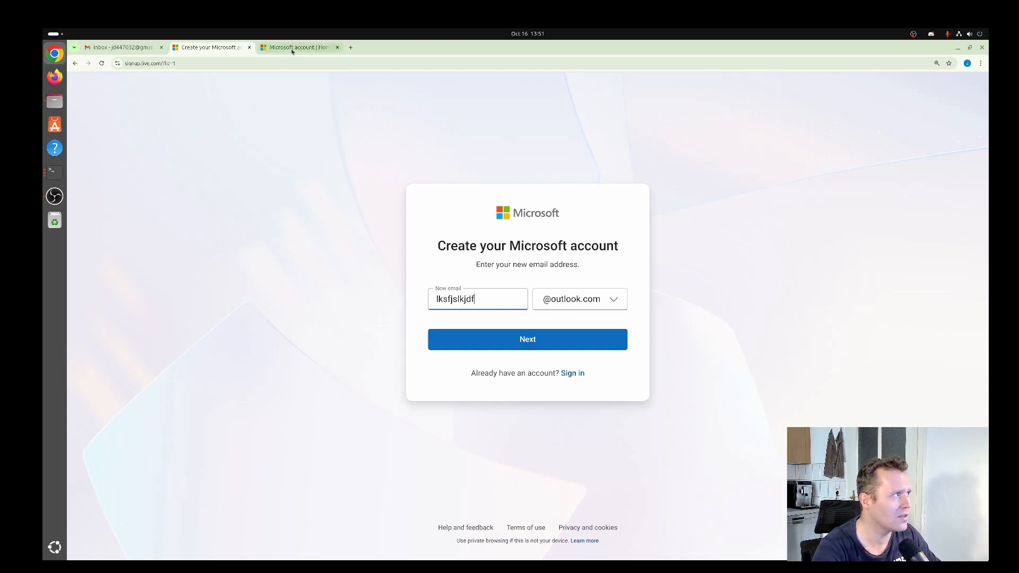
Open the Outlook mailbox from the existing Microsoft account's home page
left_click(292, 48)
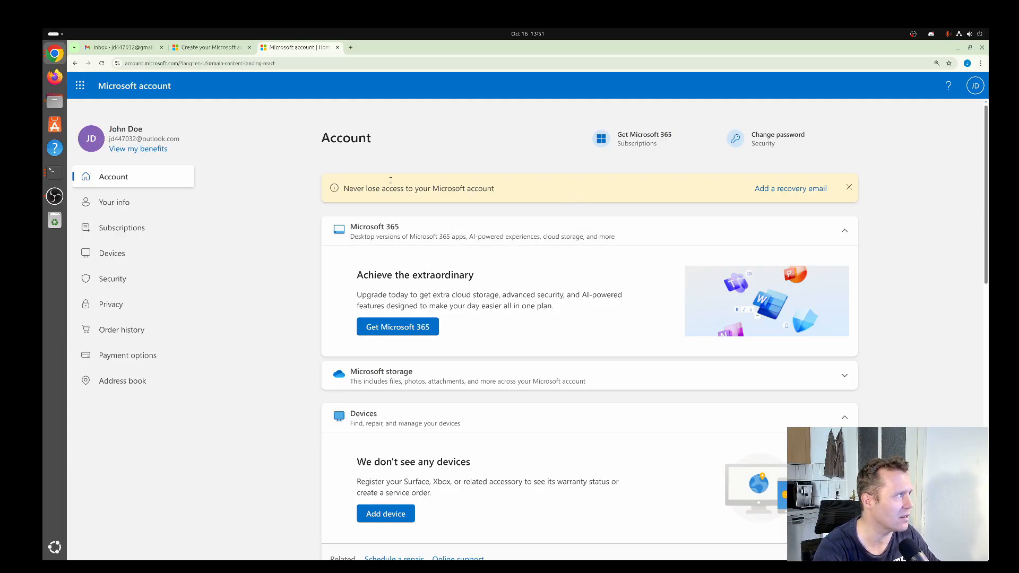
left_click(78, 86)
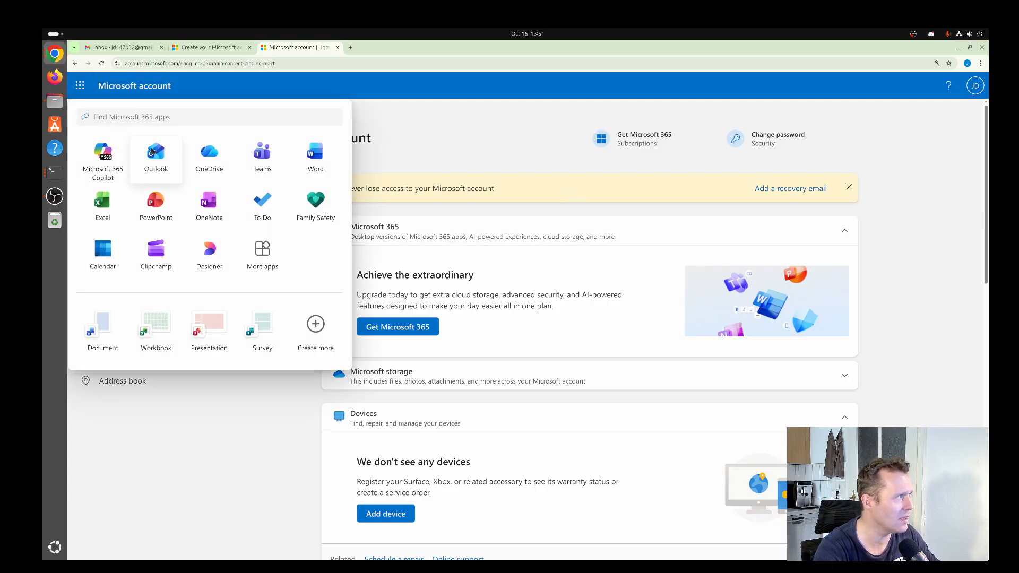
left_click(156, 155)
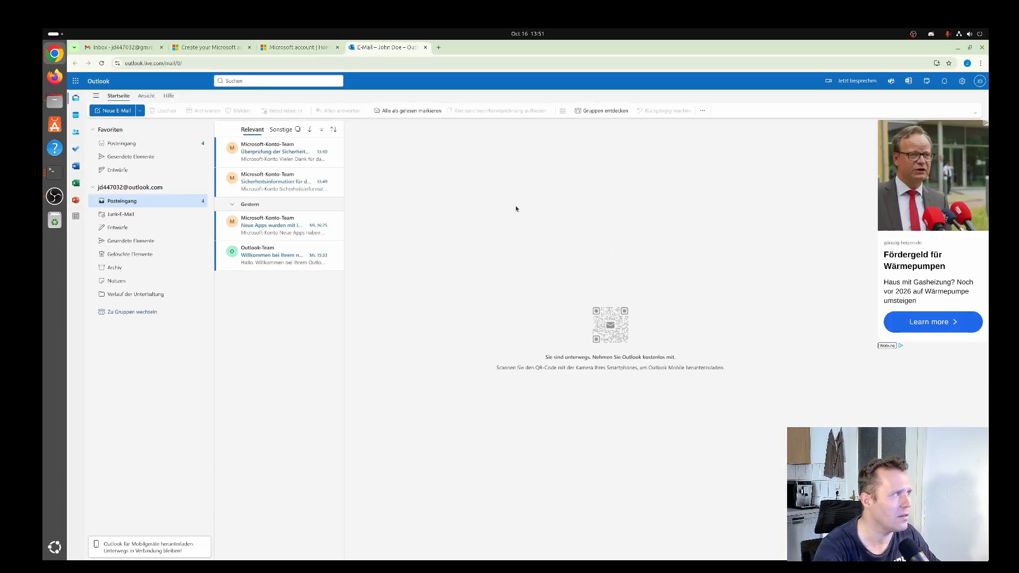
key("ctrl+plus")
key("ctrl+plus")
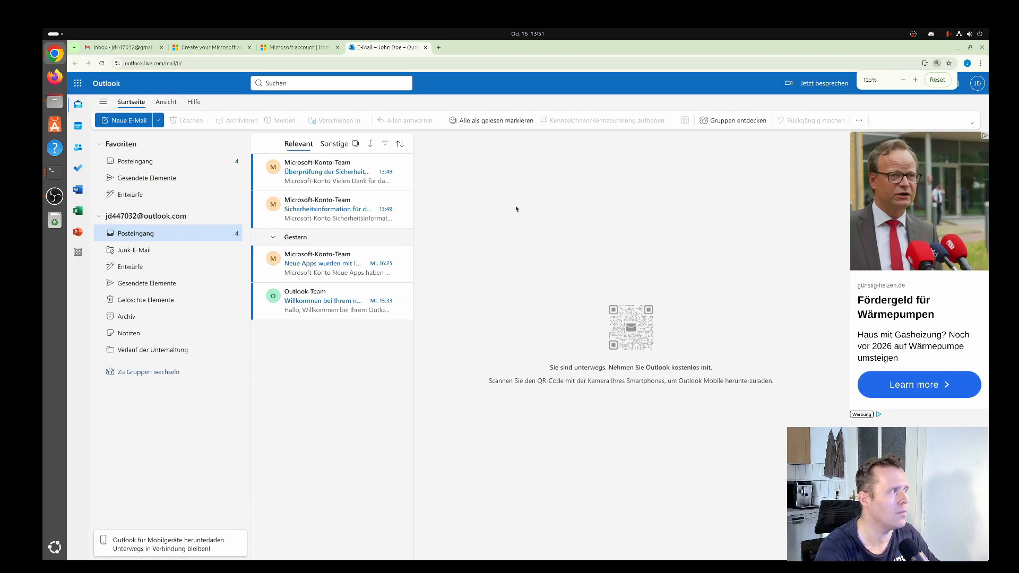
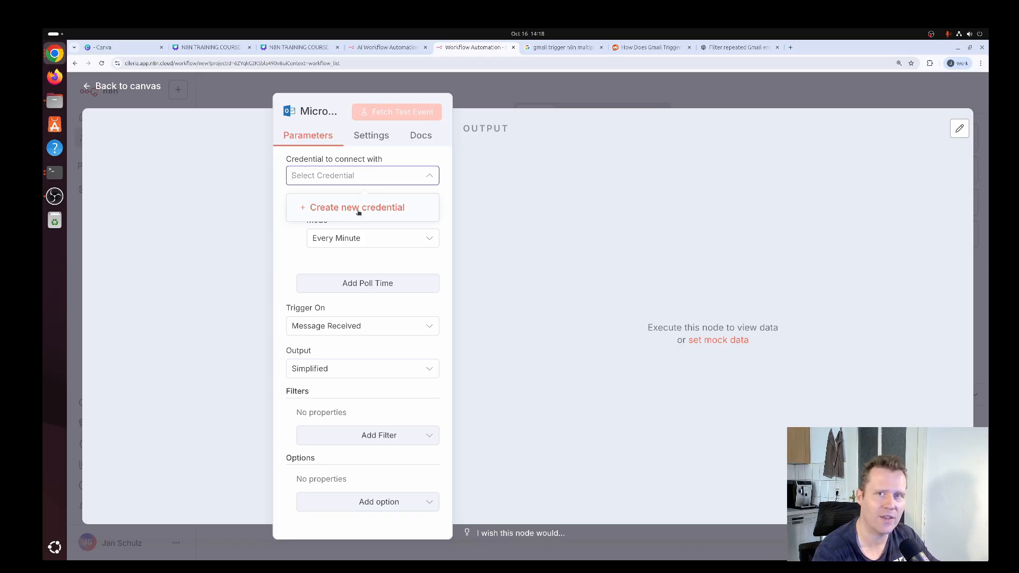
Create a new Microsoft Outlook credential for the trigger and connect it by signing in with the existing Outlook account
left_click(359, 210)
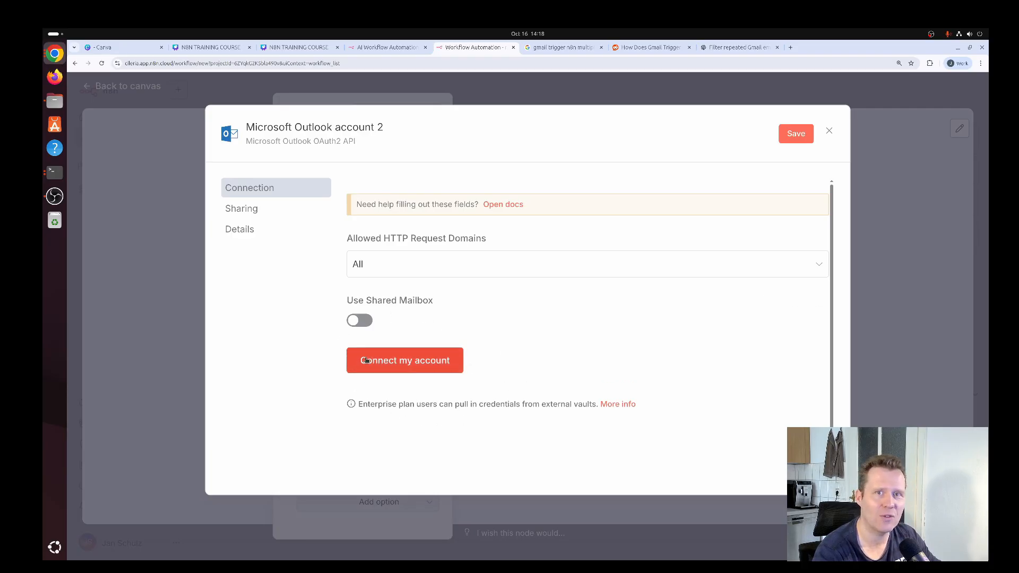
left_click(381, 360)
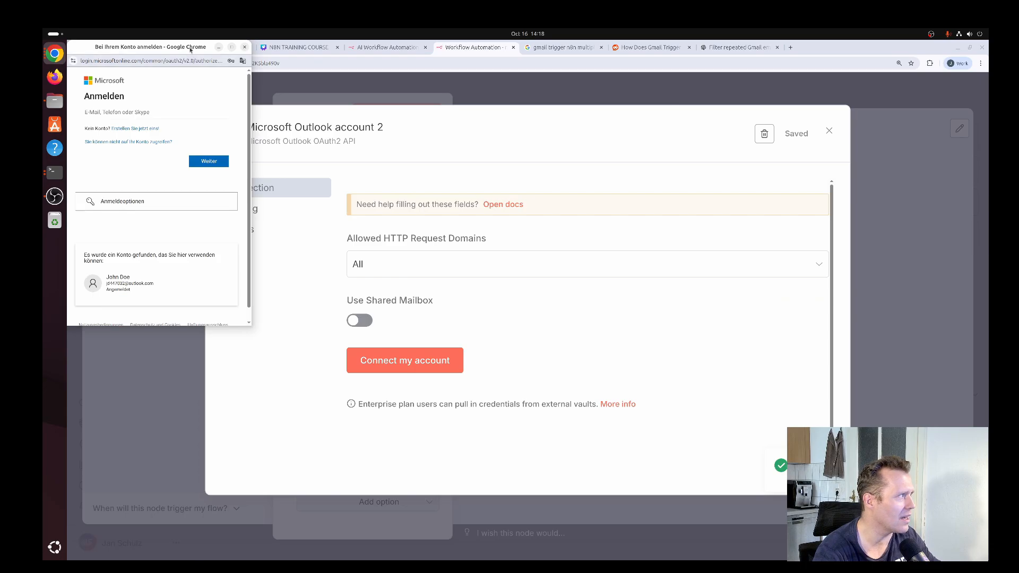
left_click_drag(191, 47, 487, 117)
key("ctrl+plus")
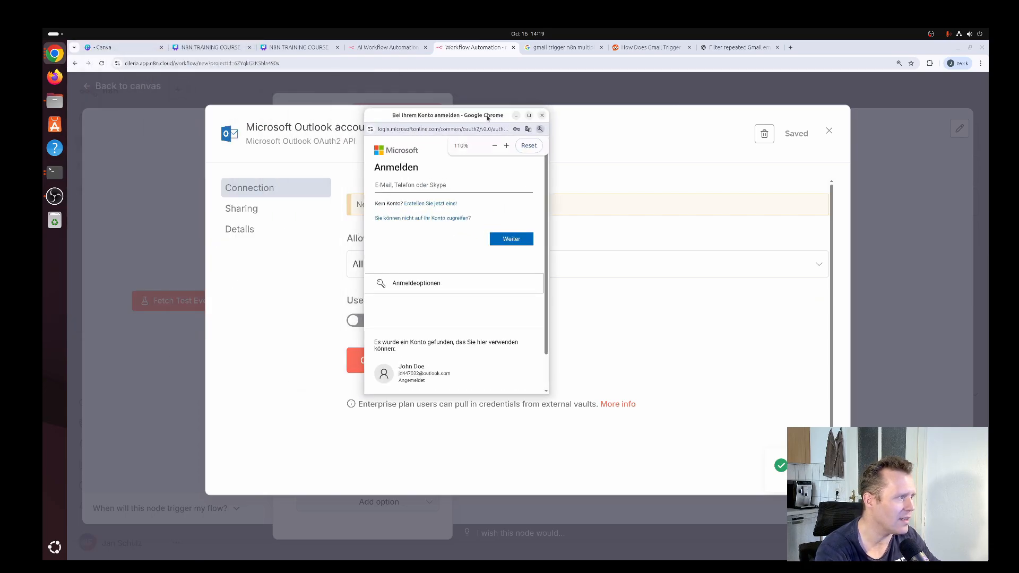
left_click_drag(549, 395, 704, 462)
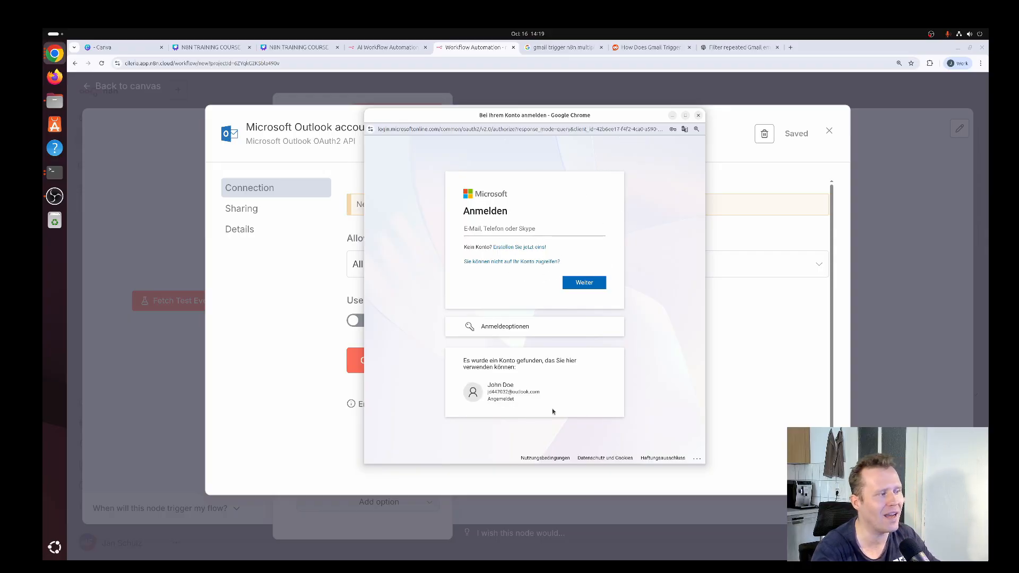
left_click(529, 394)
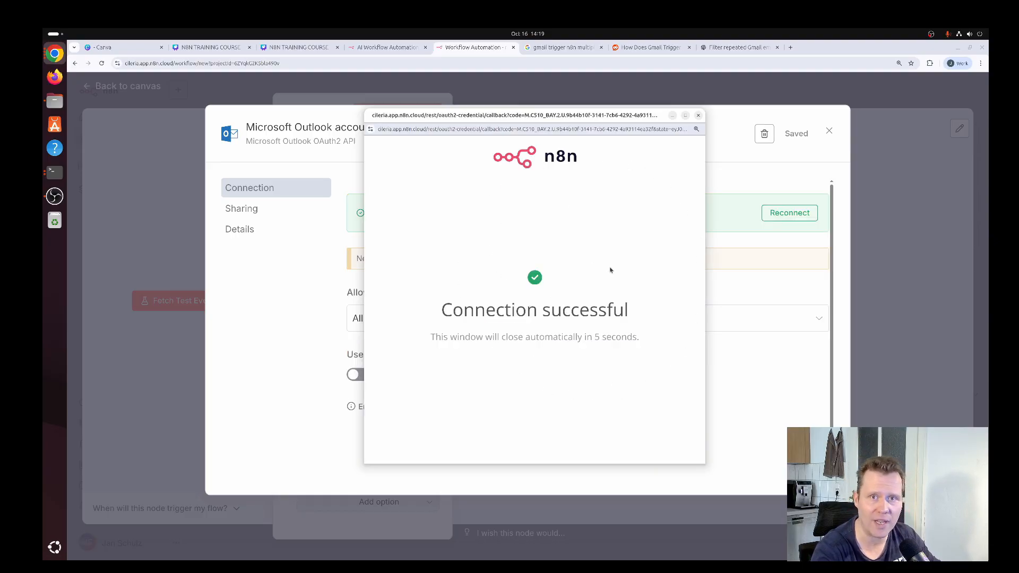
left_click(698, 116)
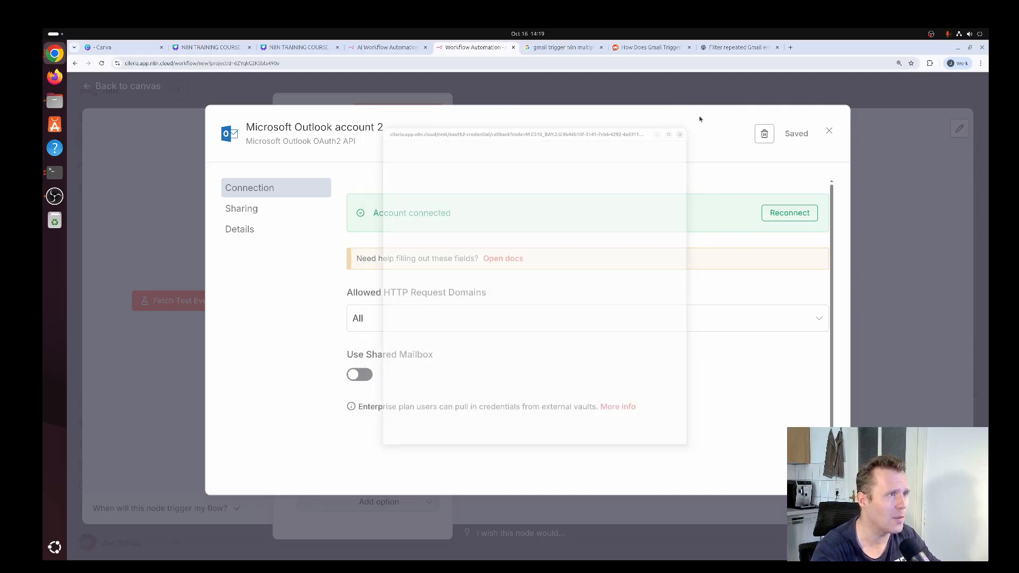
left_click(829, 132)
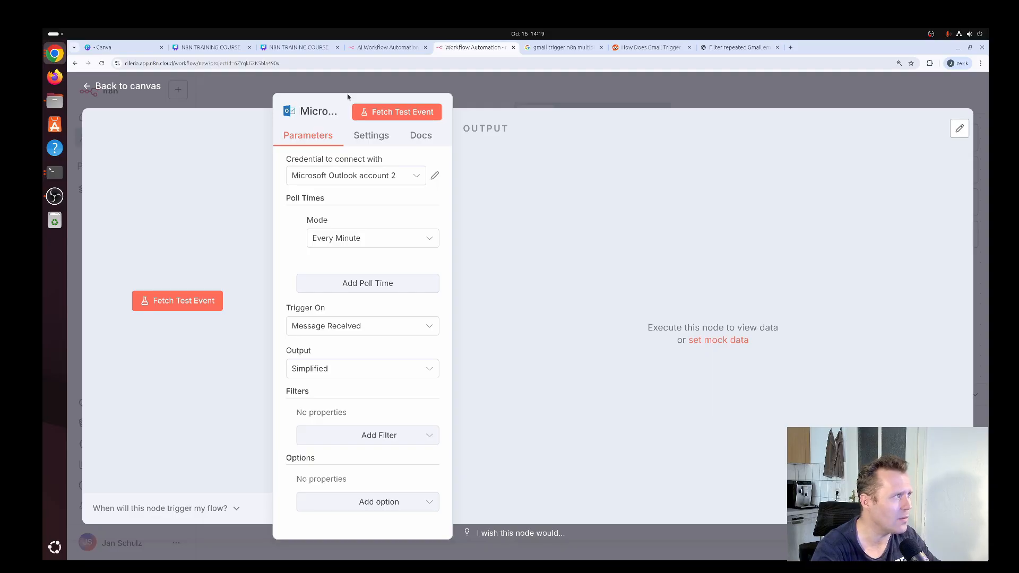
Fetch a test event with the Microsoft Outlook Trigger and examine the subject, bodyPreview and from fields in its output
left_click(404, 114)
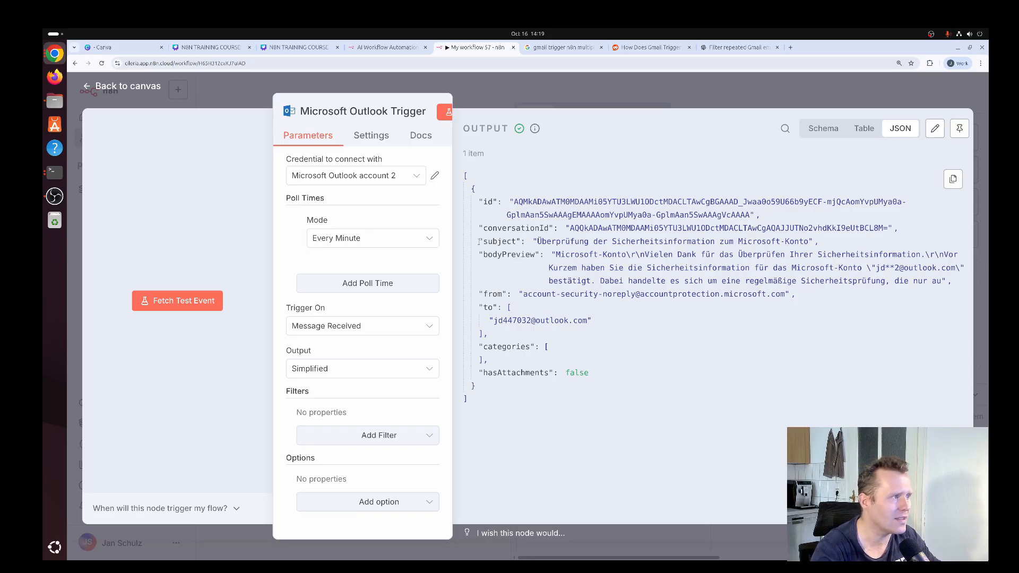
left_click_drag(479, 241, 833, 245)
left_click_drag(660, 280, 656, 269)
left_click_drag(479, 255, 541, 255)
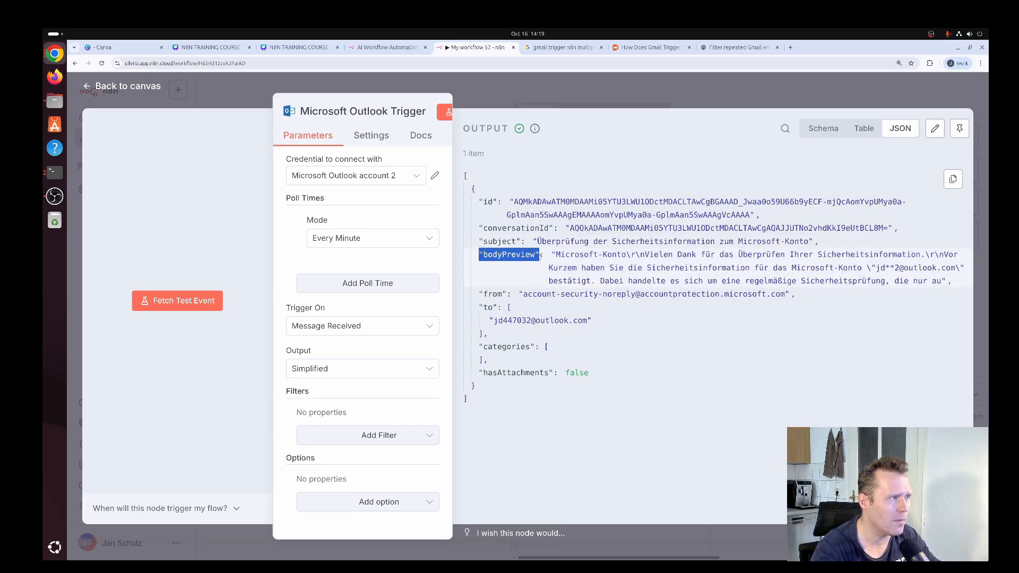
left_click(484, 254)
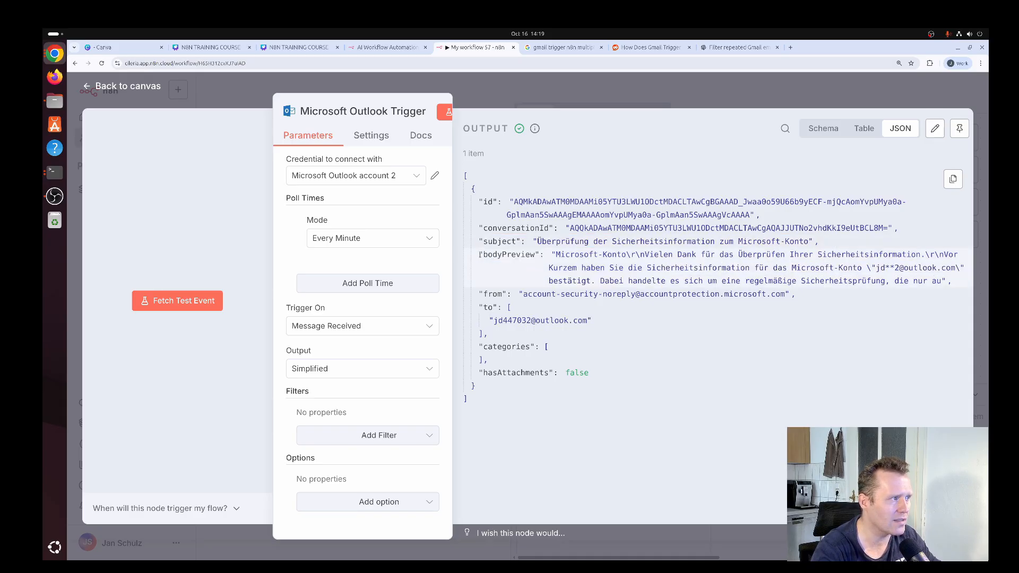
left_click_drag(479, 254, 539, 256)
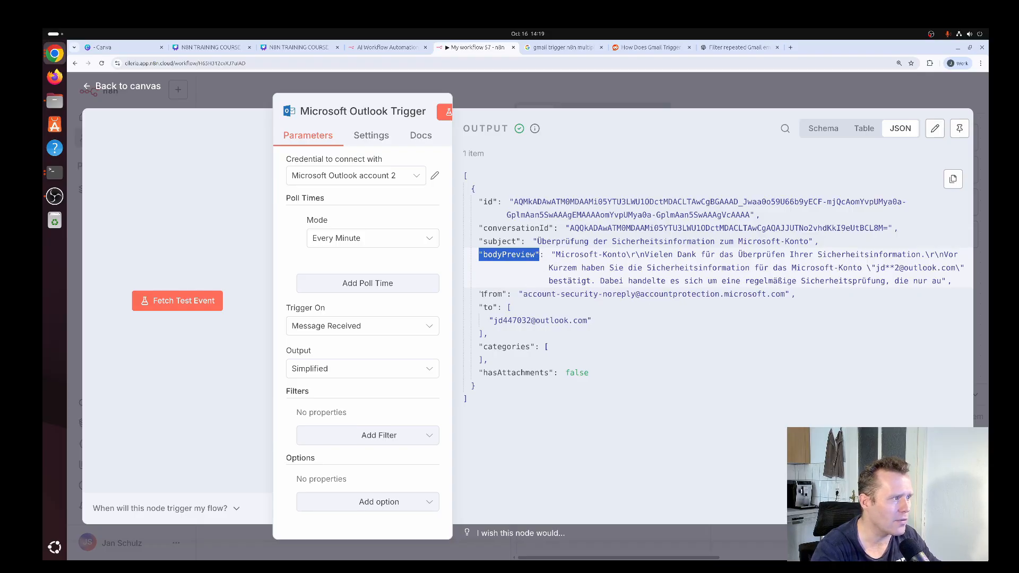
left_click_drag(479, 293, 826, 295)
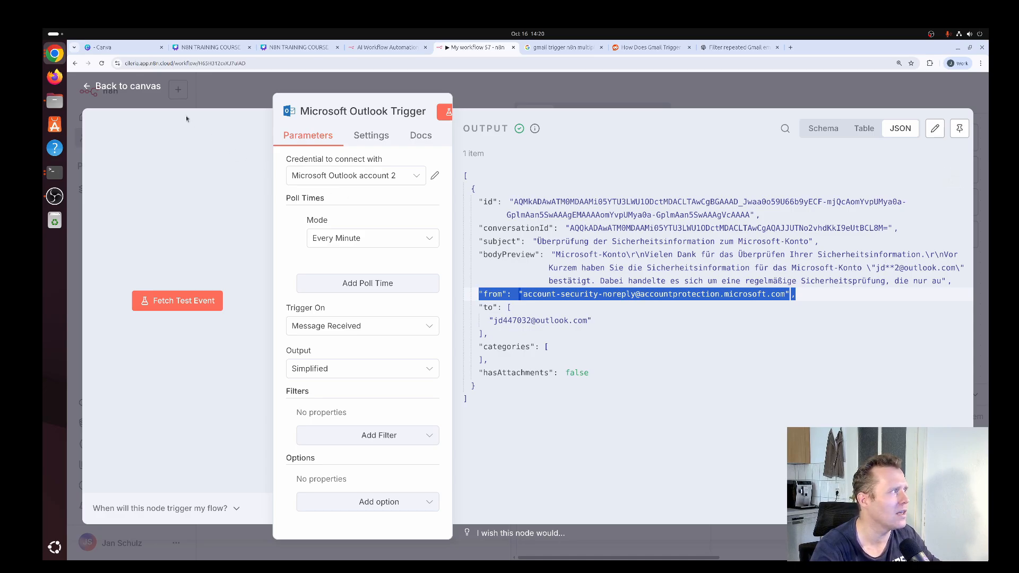
left_click(147, 90)
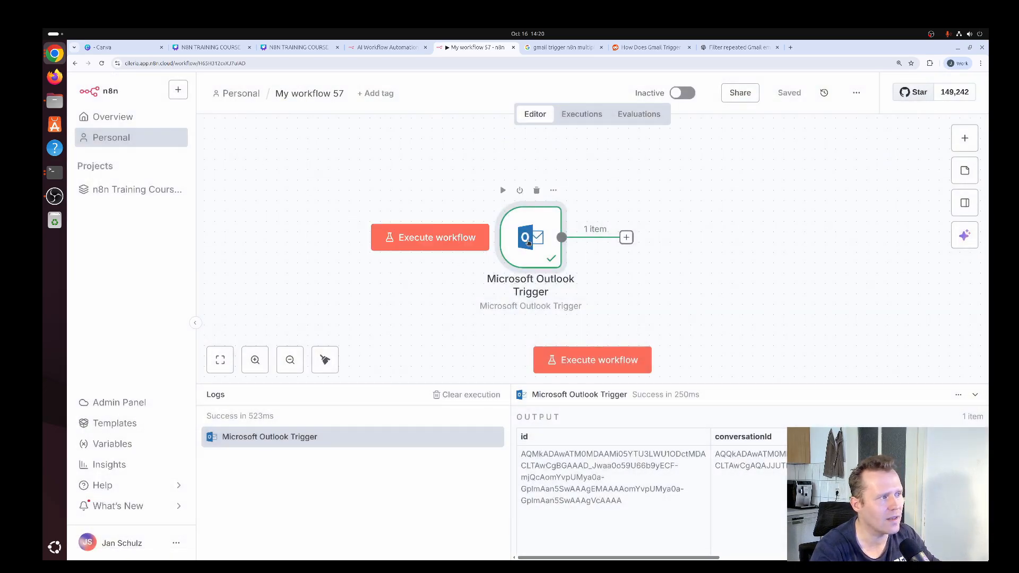
Move the Microsoft Outlook Trigger to the left and add an Edit Fields (Set) node after it
left_click_drag(526, 240, 464, 240)
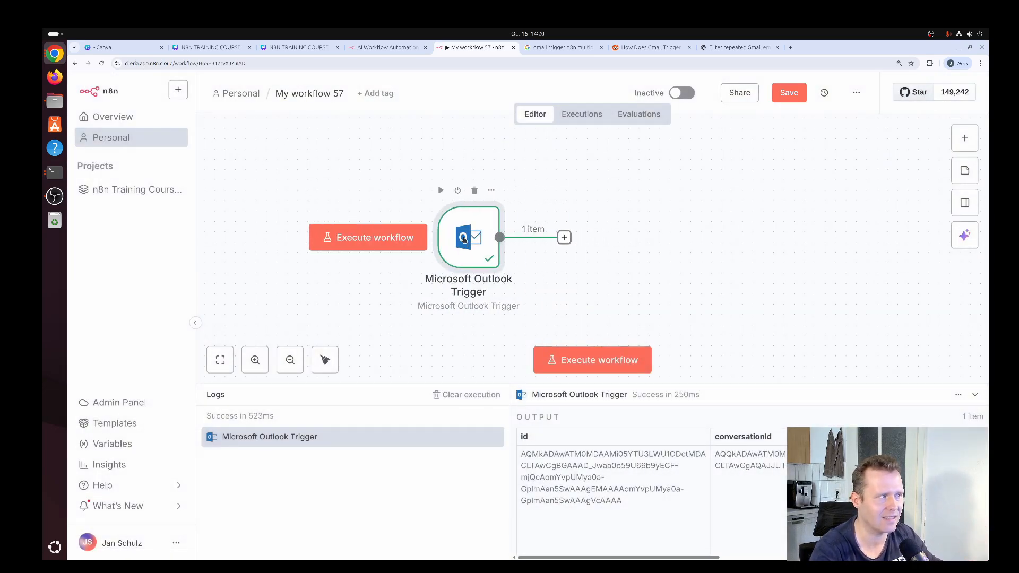
left_click(564, 239)
type("set")
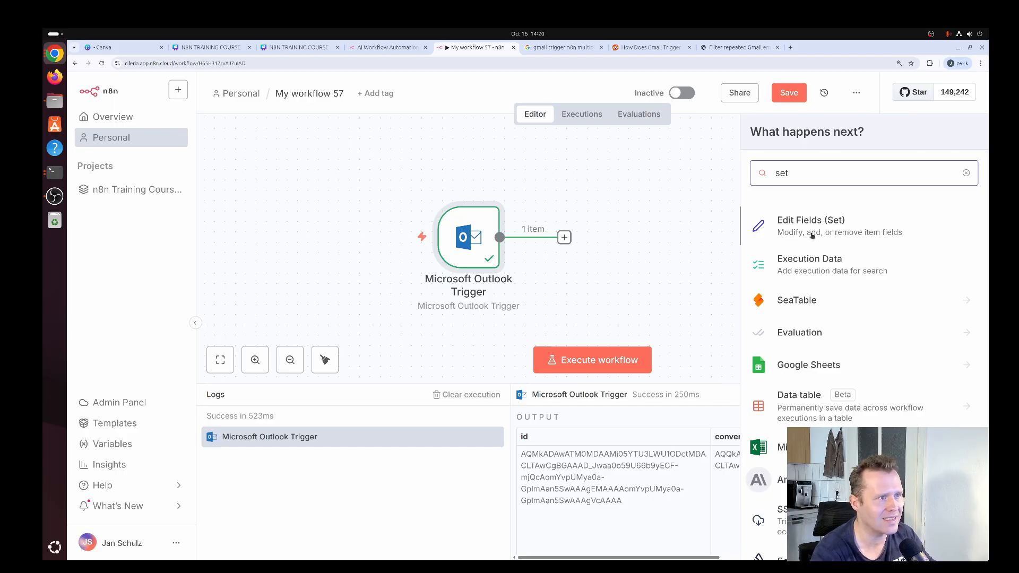
left_click(811, 236)
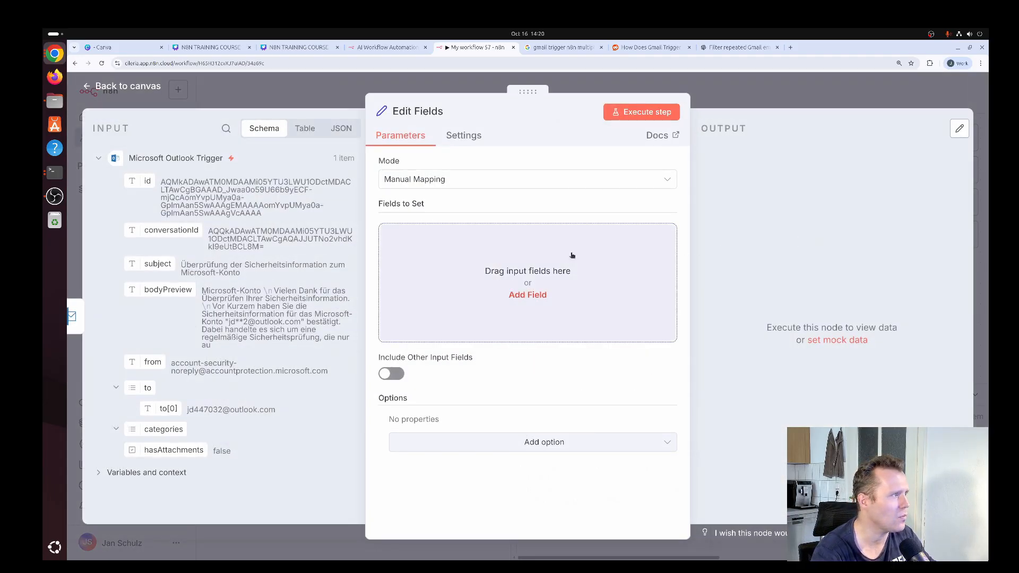
Add a string field named from in Edit Fields and map it to the trigger's sender, {{ $json.from }}
left_click(540, 281)
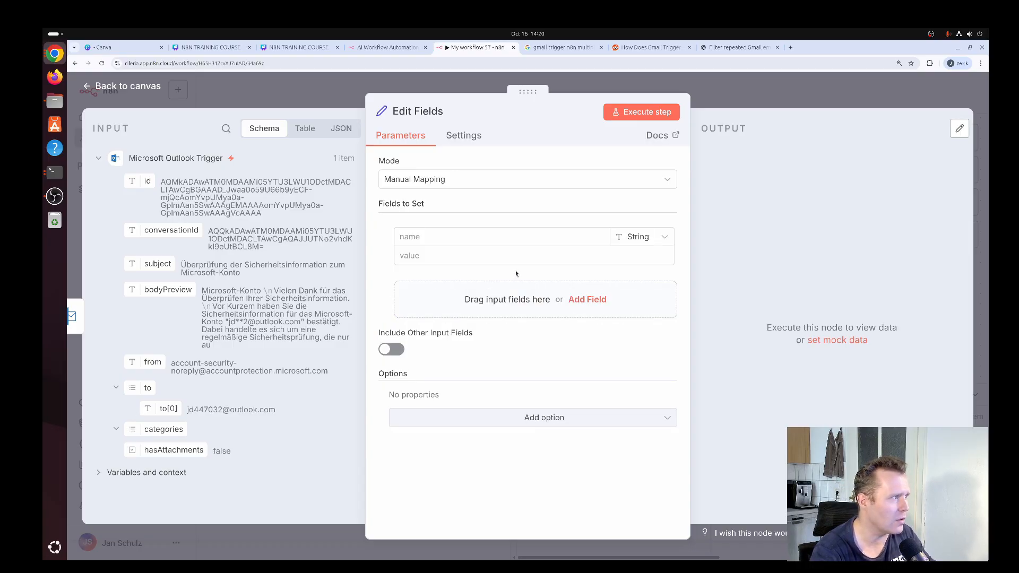
left_click(552, 243)
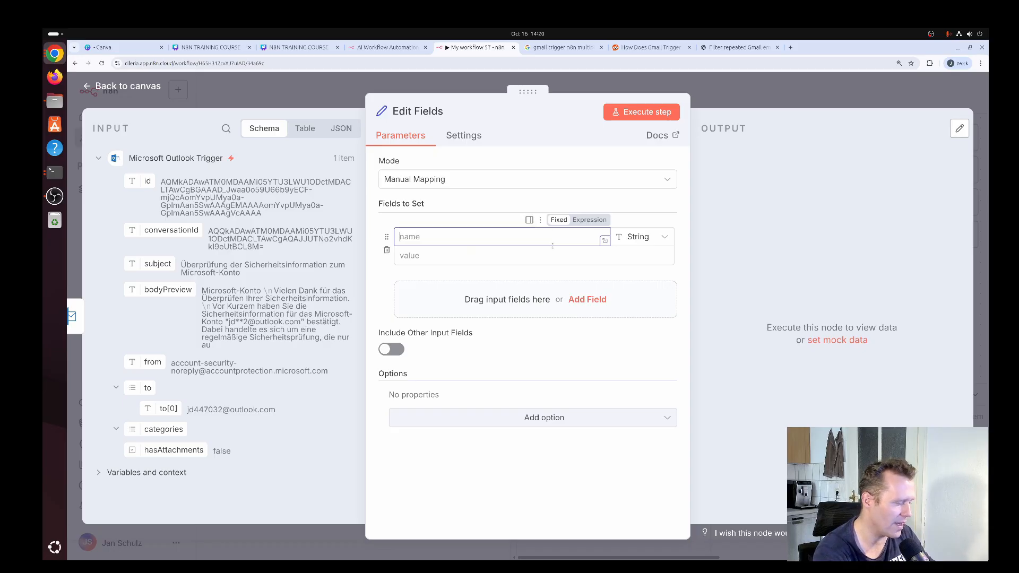
type("from")
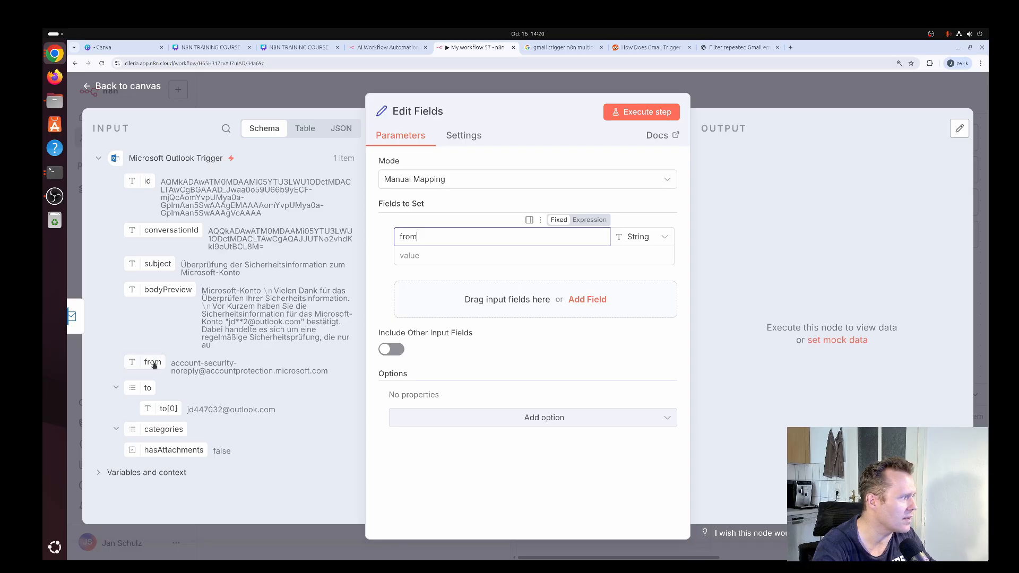
left_click_drag(154, 359, 439, 260)
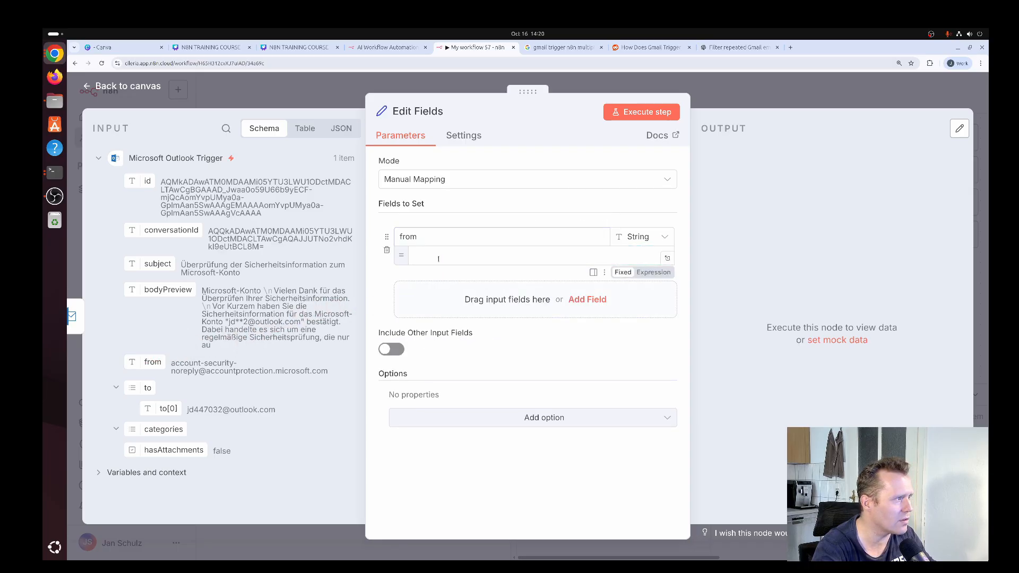
Add a second string field named subject mapped to {{ $json.subject }}, execute the Edit Fields step and return to the canvas
left_click(587, 300)
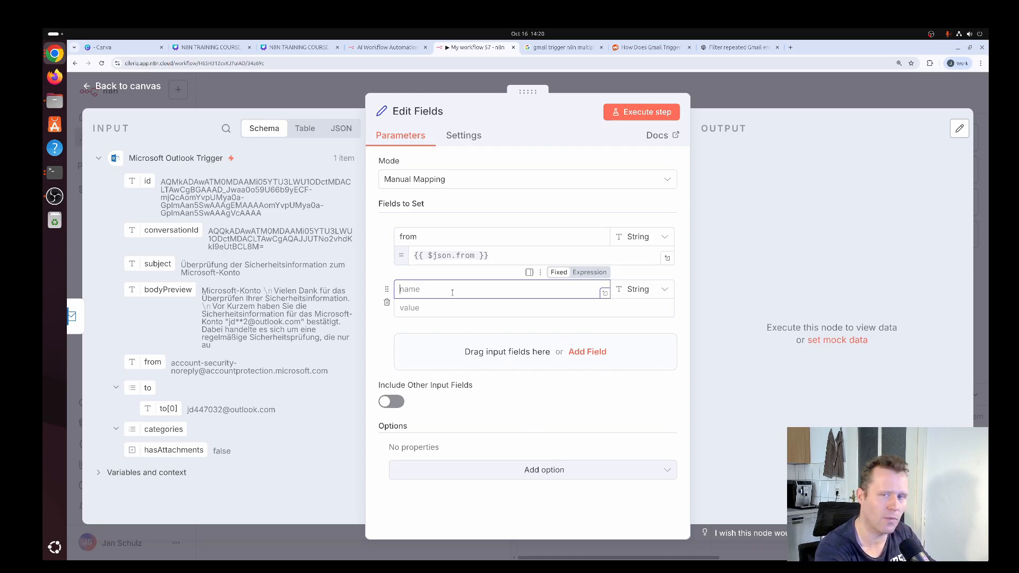
type("subject")
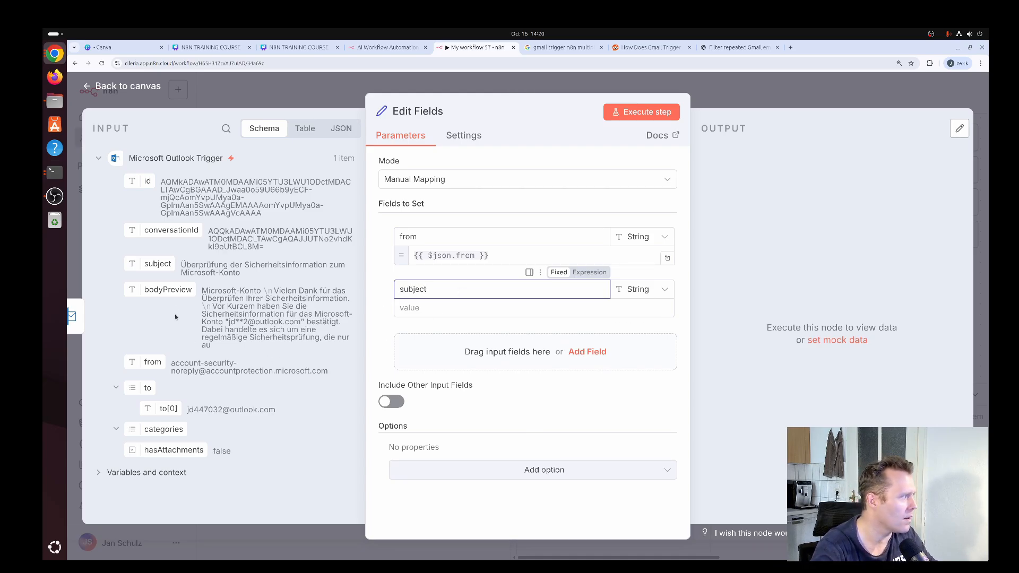
left_click_drag(163, 263, 421, 309)
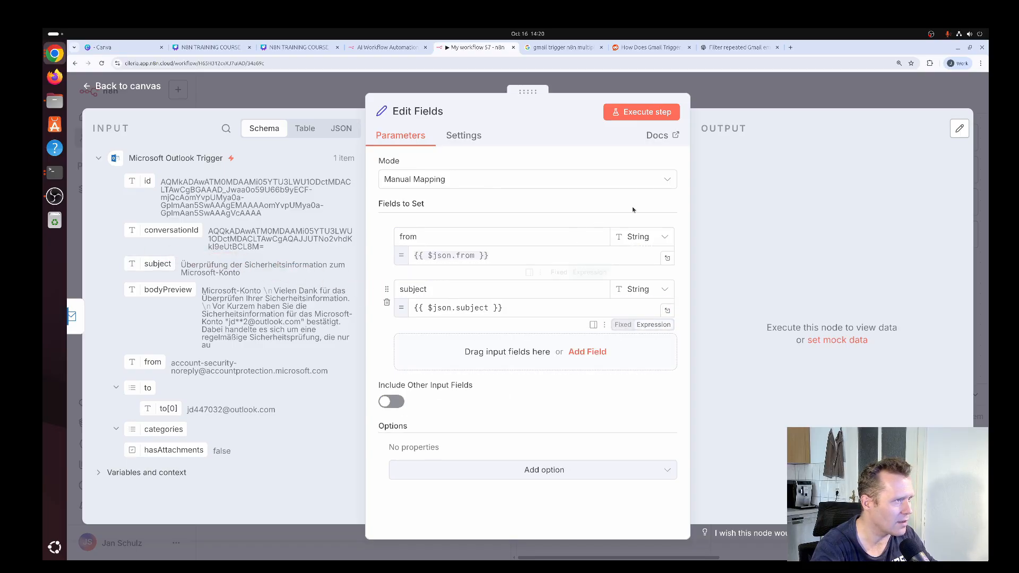
left_click(654, 113)
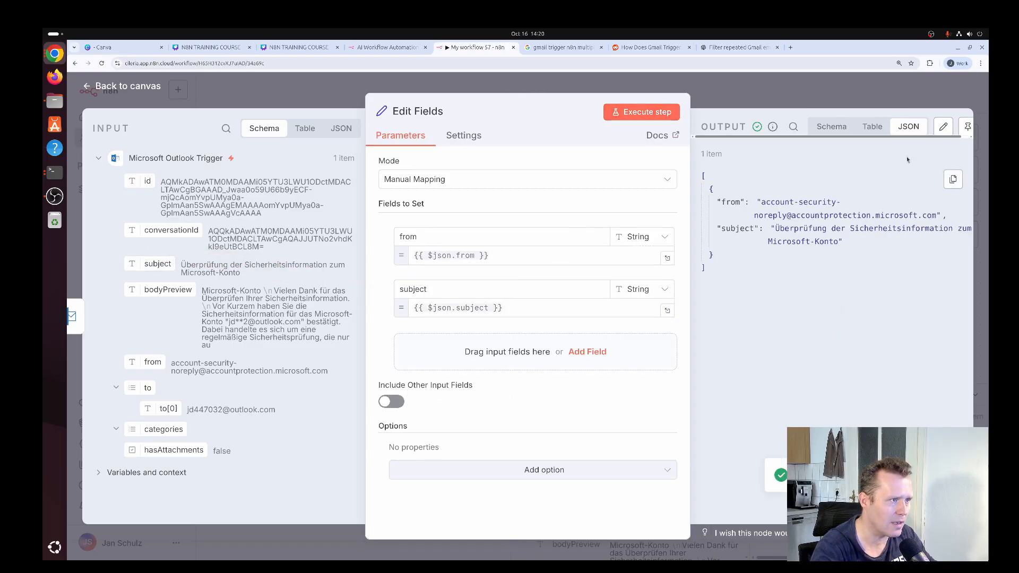
key("ctrl+minus")
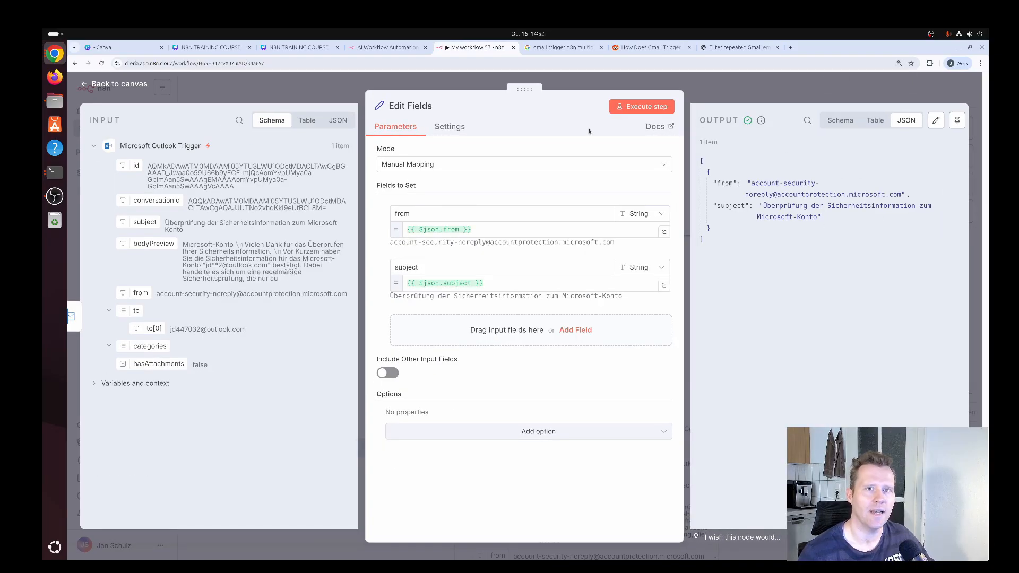
left_click(110, 86)
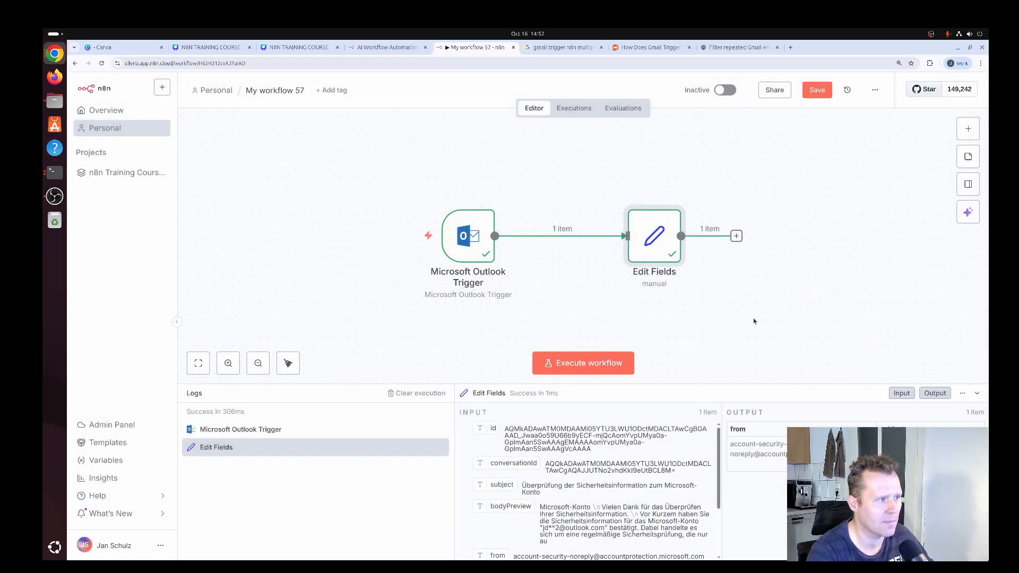
Execute the whole Outlook workflow several times in a row to check which email it fetches
left_click(579, 365)
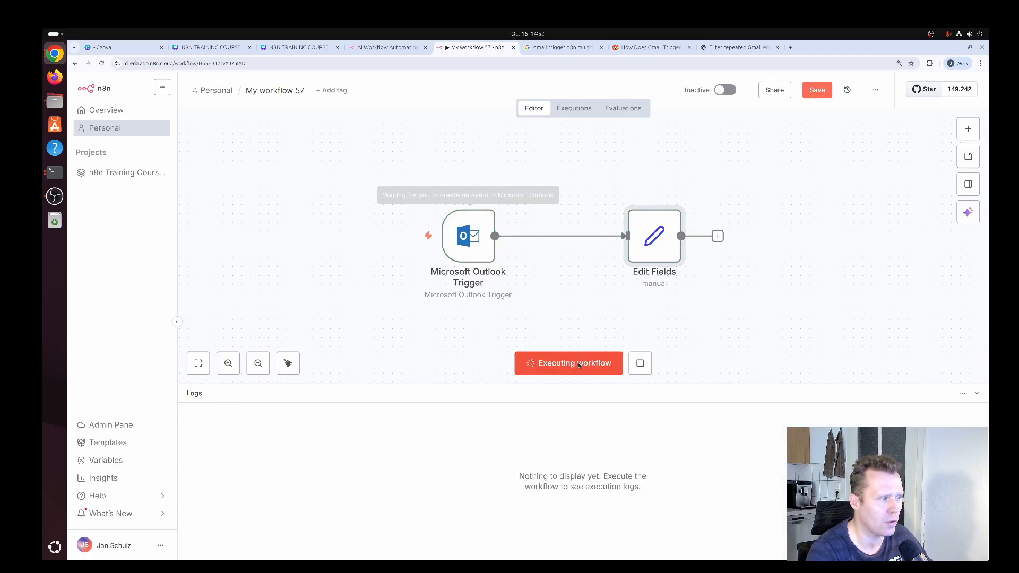
left_click(580, 364)
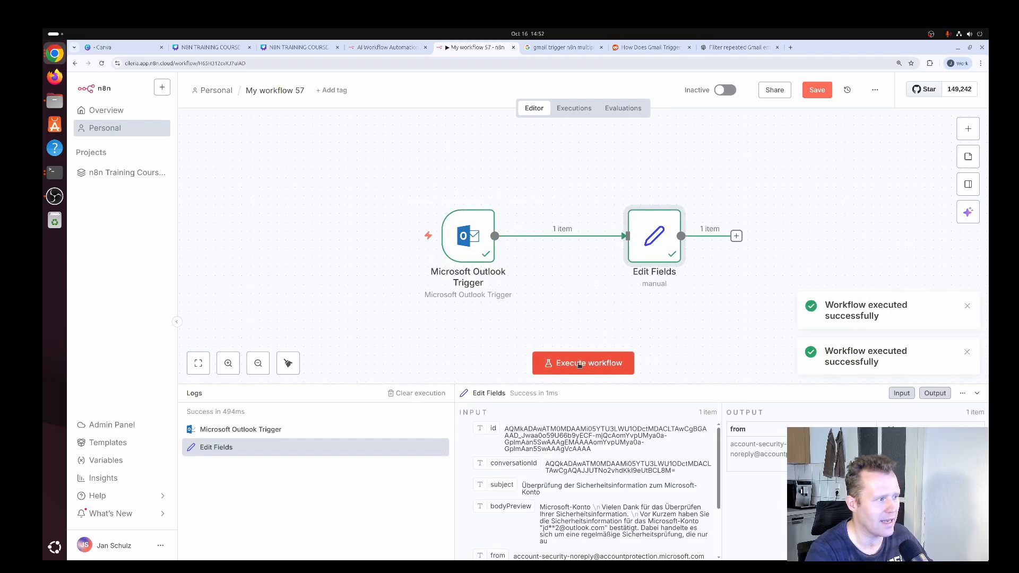
left_click(579, 364)
left_click(578, 364)
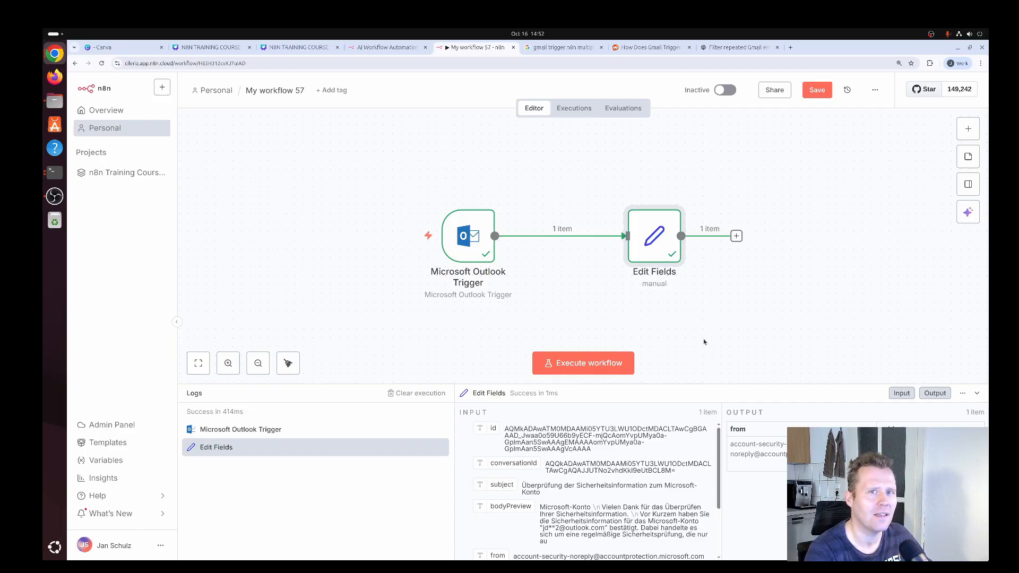
Add a Read Status filter set to "Unread messages only" to the Microsoft Outlook Trigger
mouse_move(469, 243)
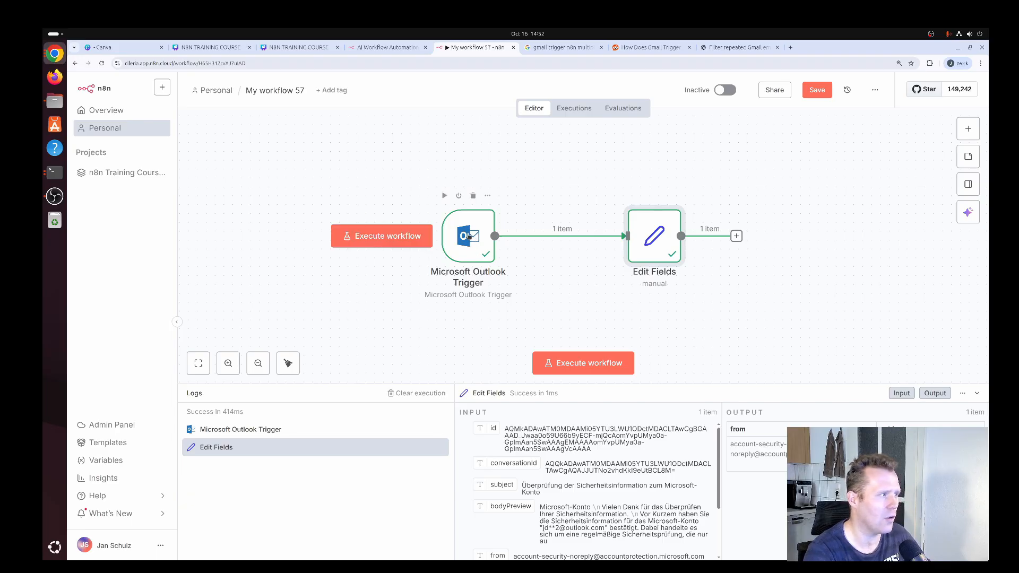
double_click(468, 235)
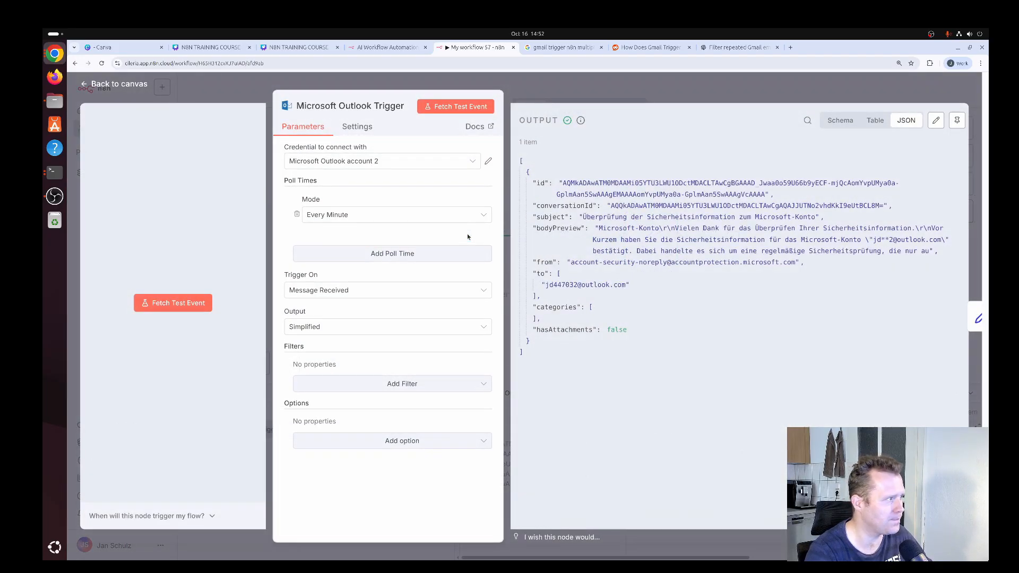
left_click(397, 385)
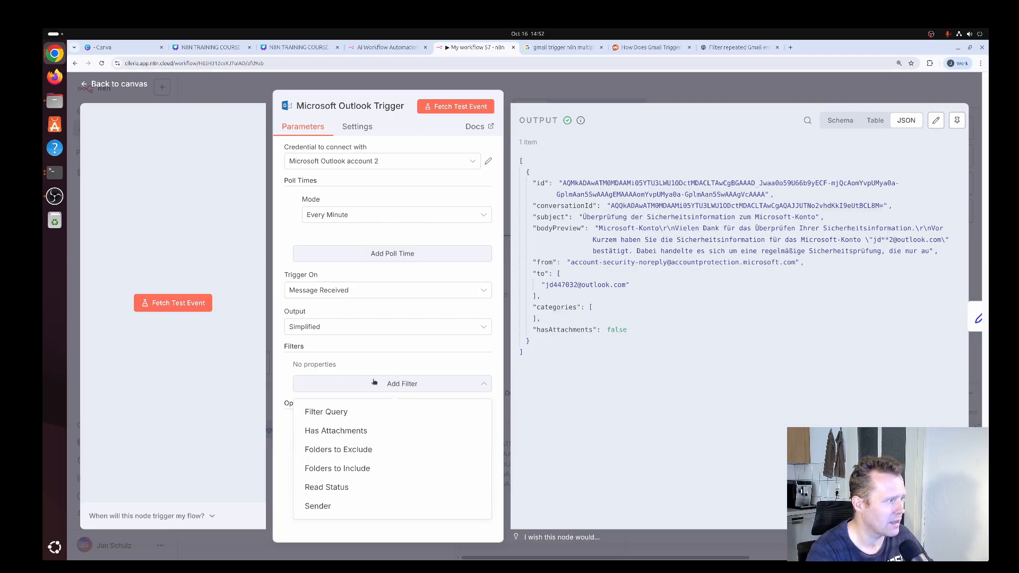
left_click(335, 488)
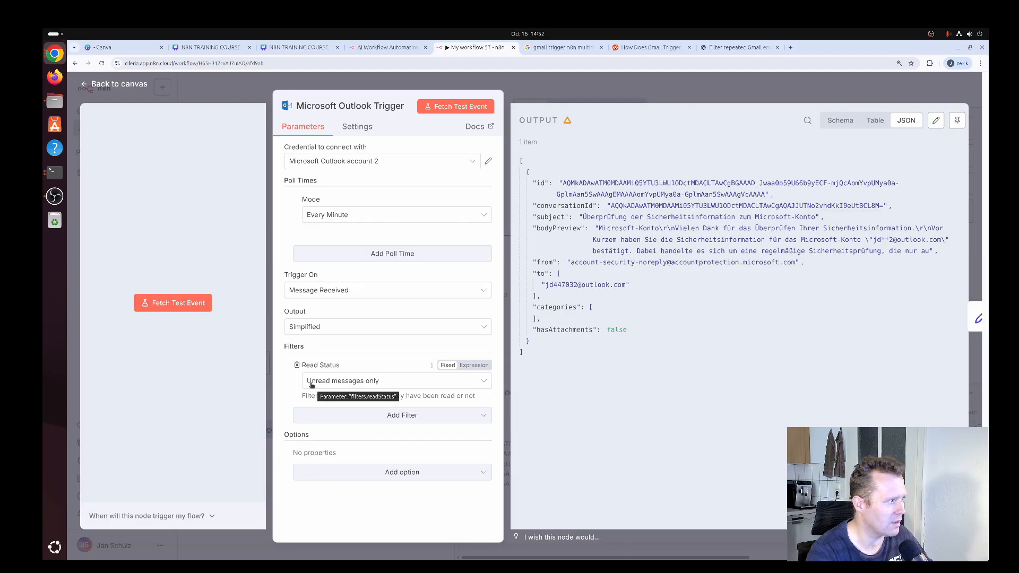
left_click(129, 86)
Add a Microsoft Outlook node with the "Update a message" action after Edit Fields and return to the canvas
left_click(639, 248)
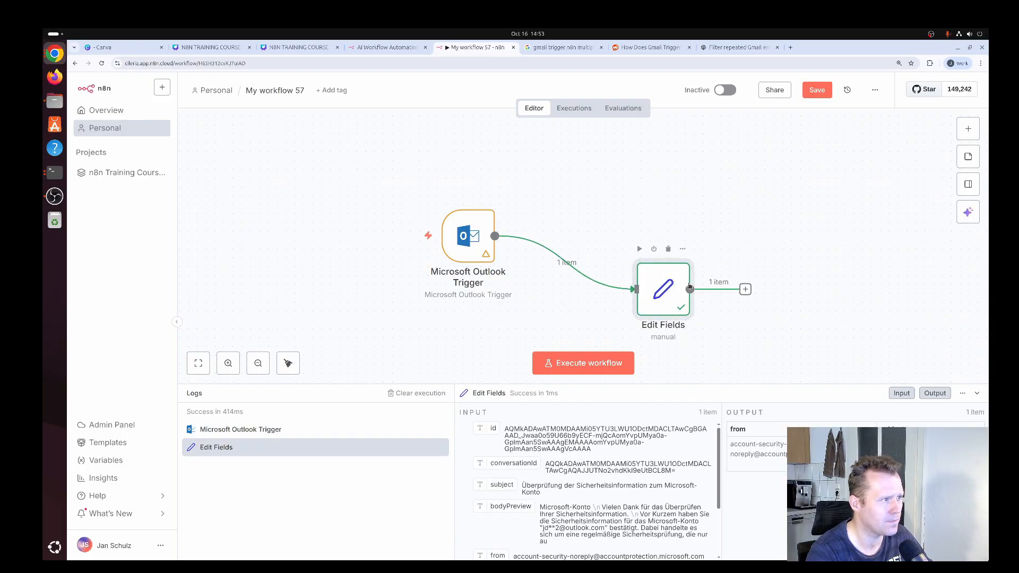
left_click(967, 129)
type("o")
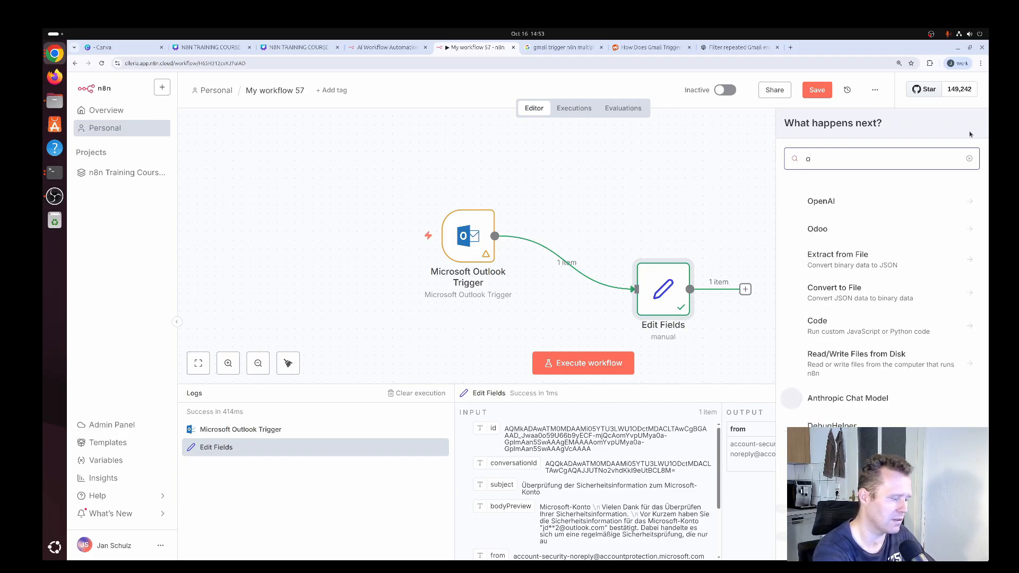
type("utlook")
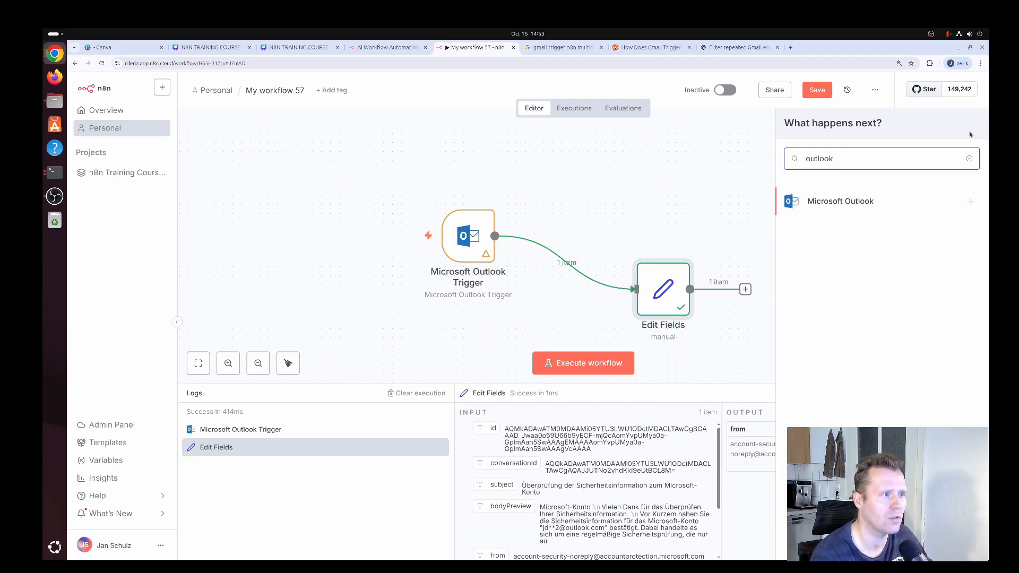
left_click(864, 205)
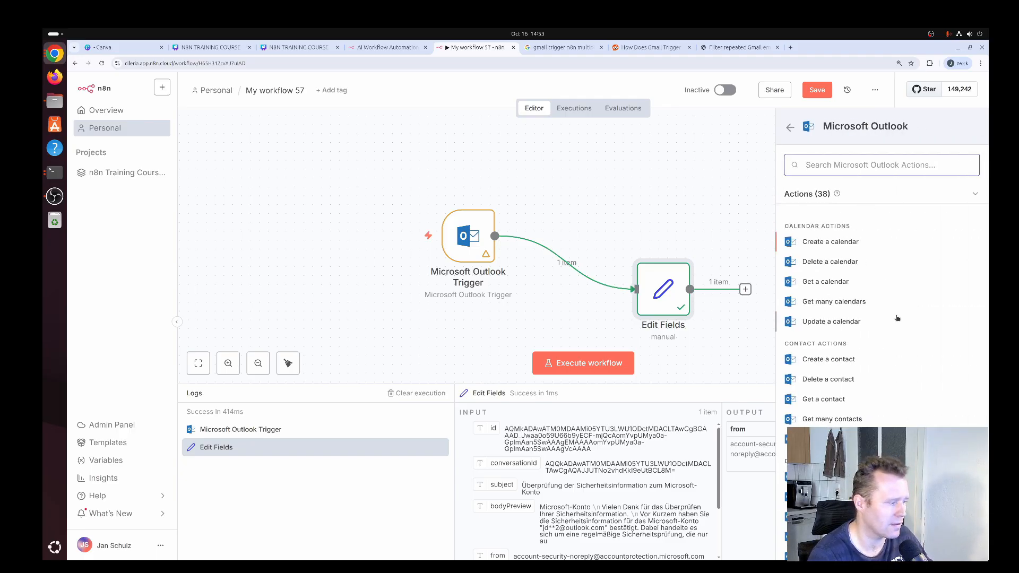
scroll(892, 308, "down", 7)
scroll(891, 308, "down", 2)
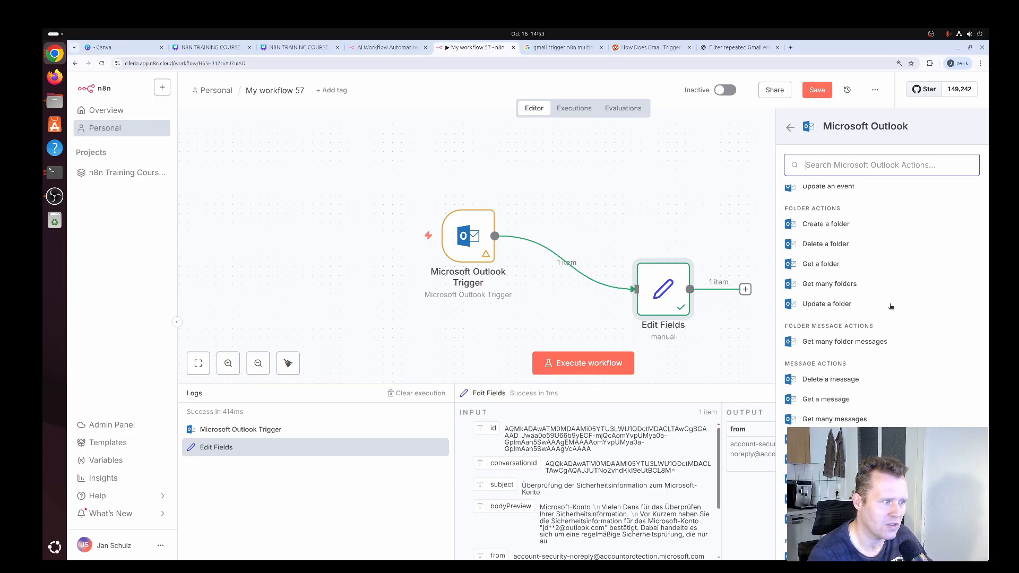
scroll(887, 303, "down", 3)
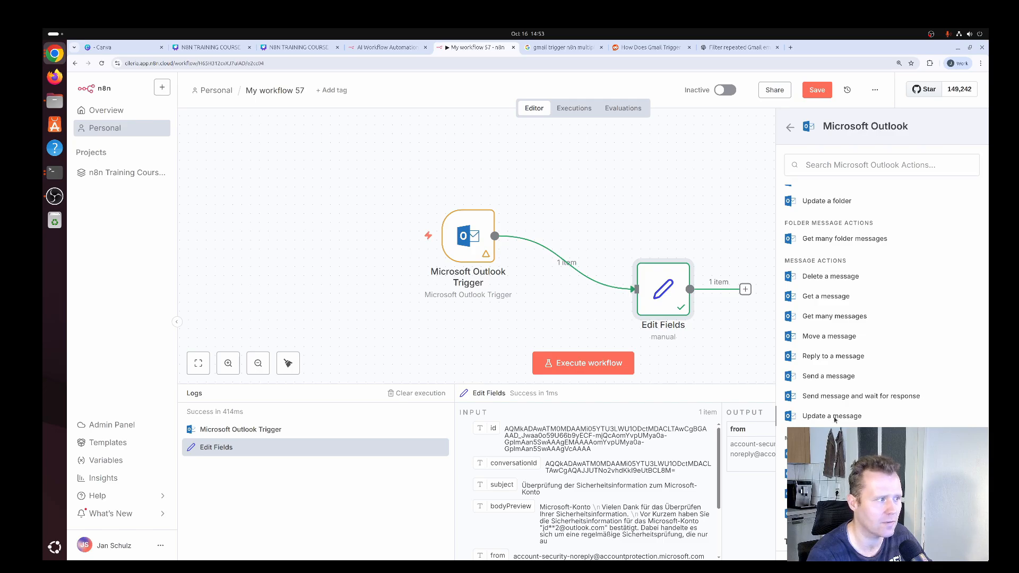
left_click(832, 416)
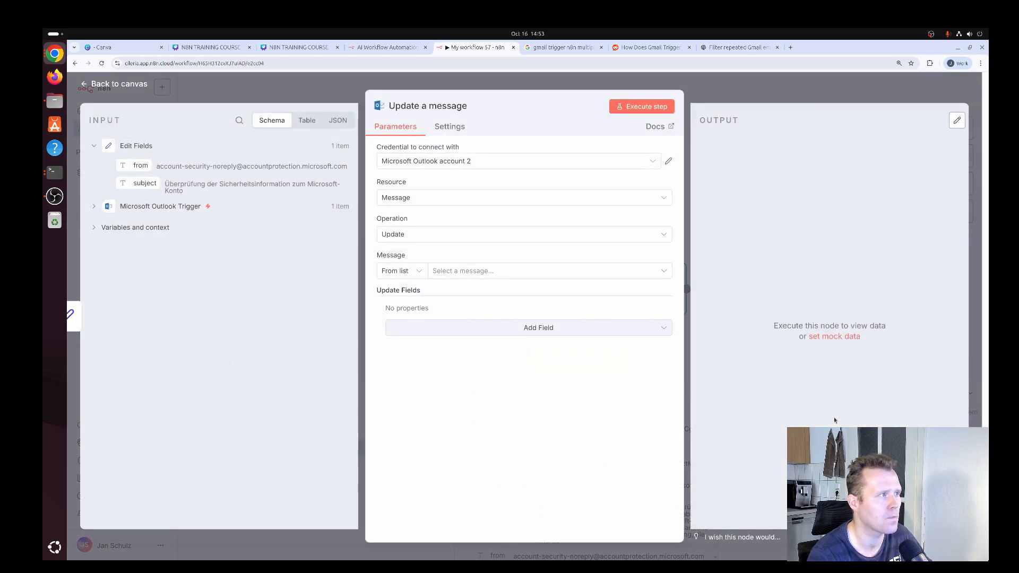
left_click(134, 85)
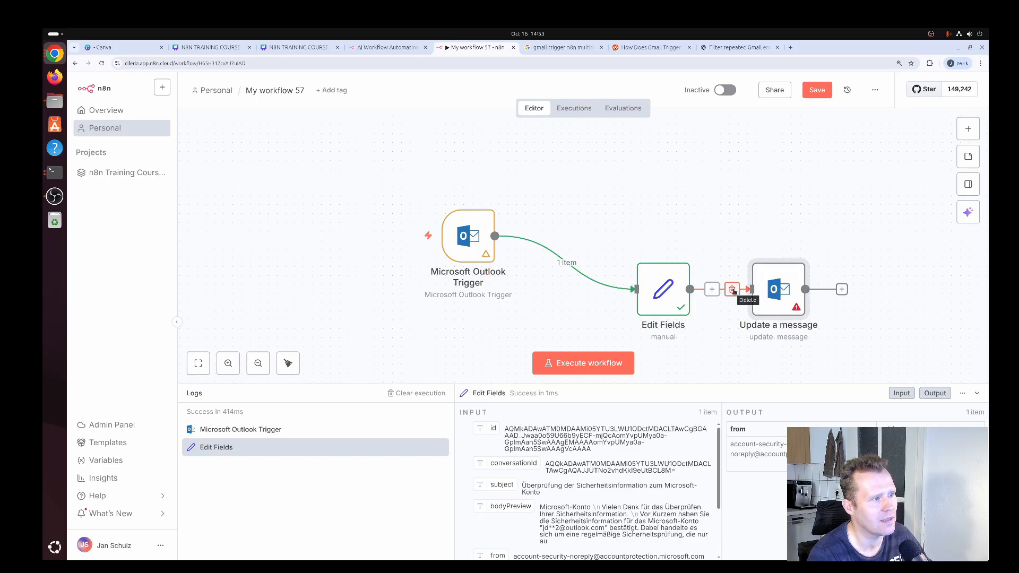
Detach the "Update a message" node from Edit Fields, move it above that node and connect it directly to the Microsoft Outlook Trigger
left_click(733, 290)
left_click_drag(771, 291, 657, 184)
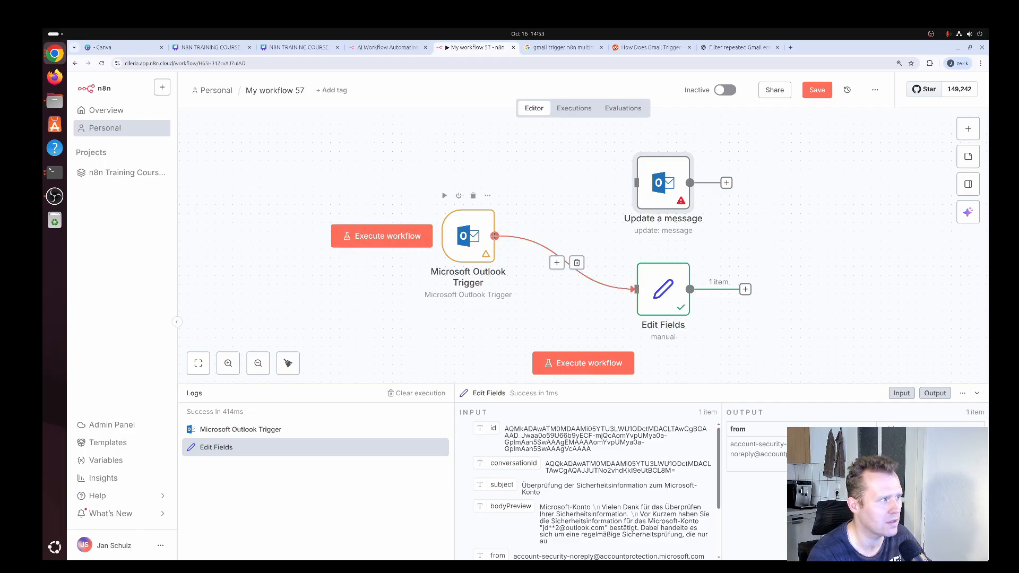
left_click_drag(494, 235, 633, 183)
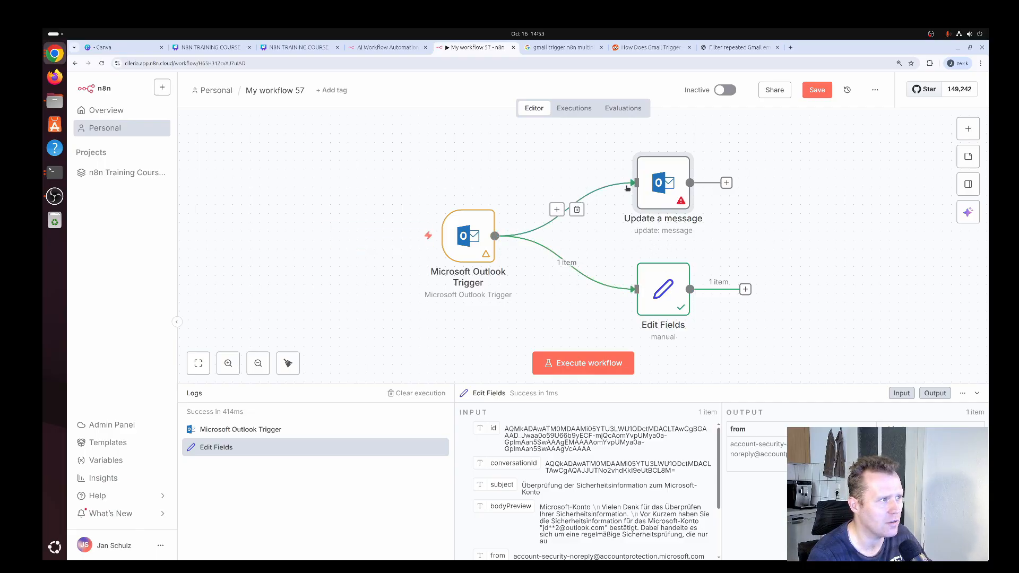
In "Update a message", select the message By ID and map it to the trigger's id, {{ $json.id }}
double_click(661, 183)
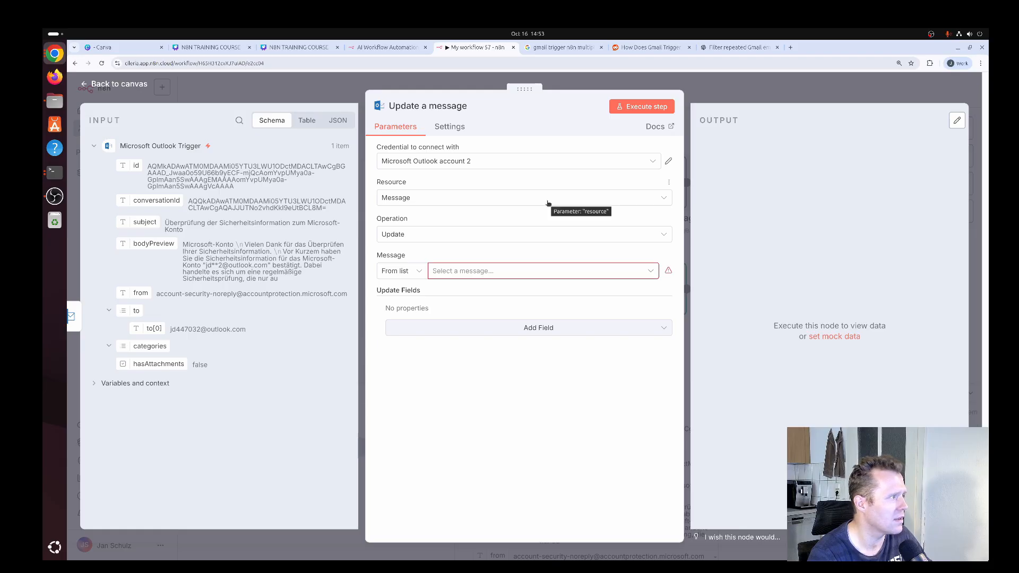
left_click(524, 271)
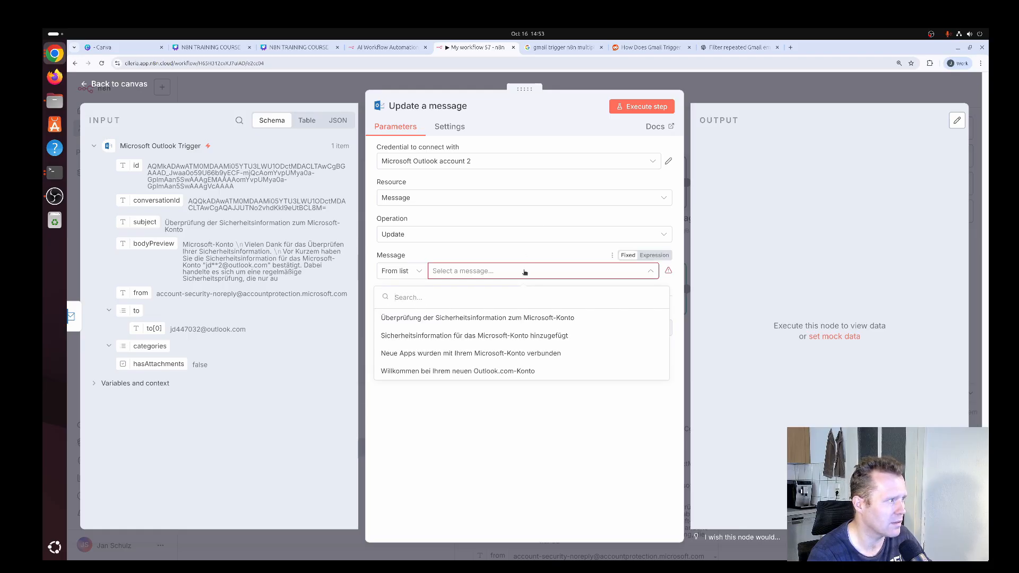
left_click(468, 253)
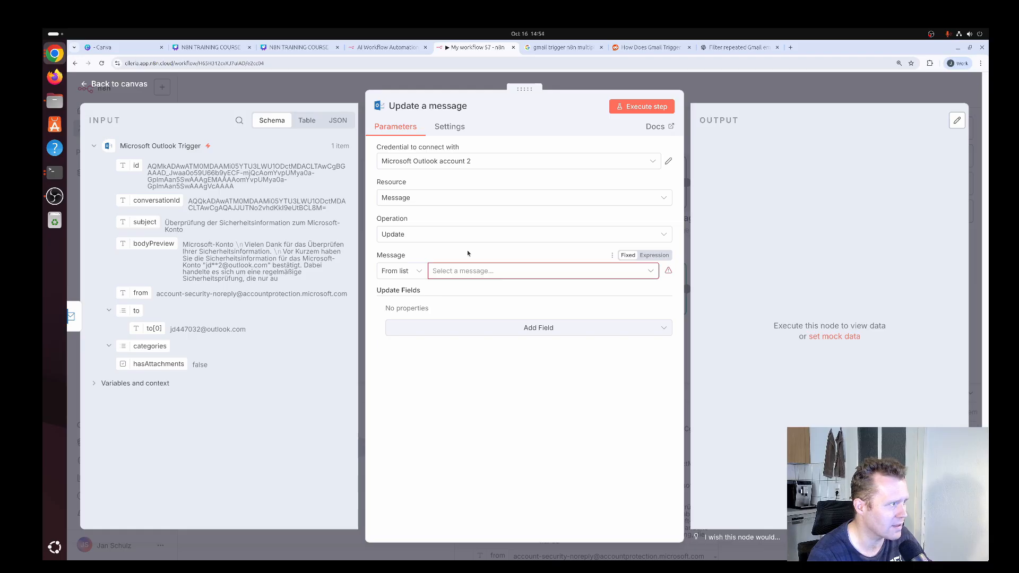
left_click(418, 272)
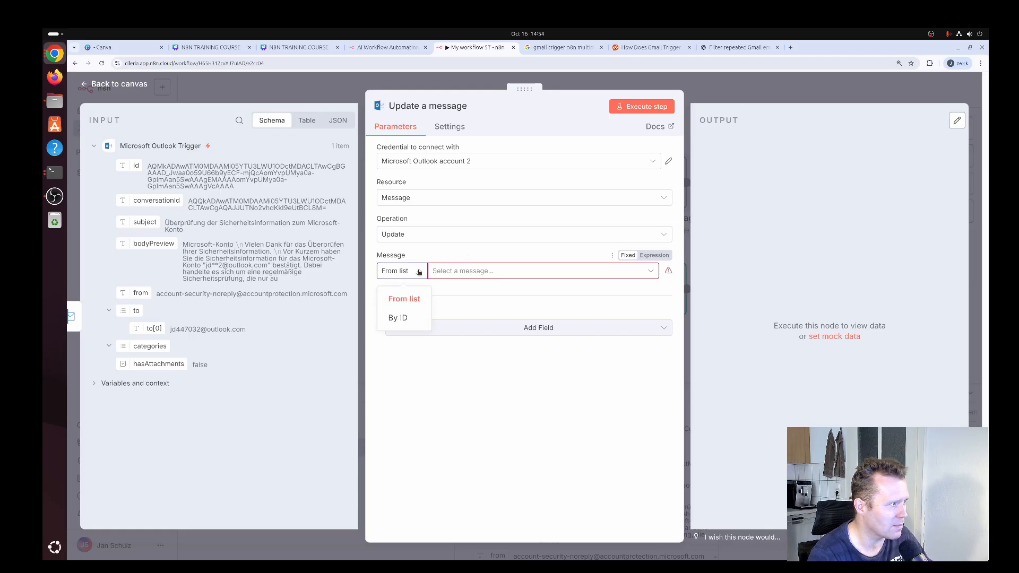
left_click(404, 318)
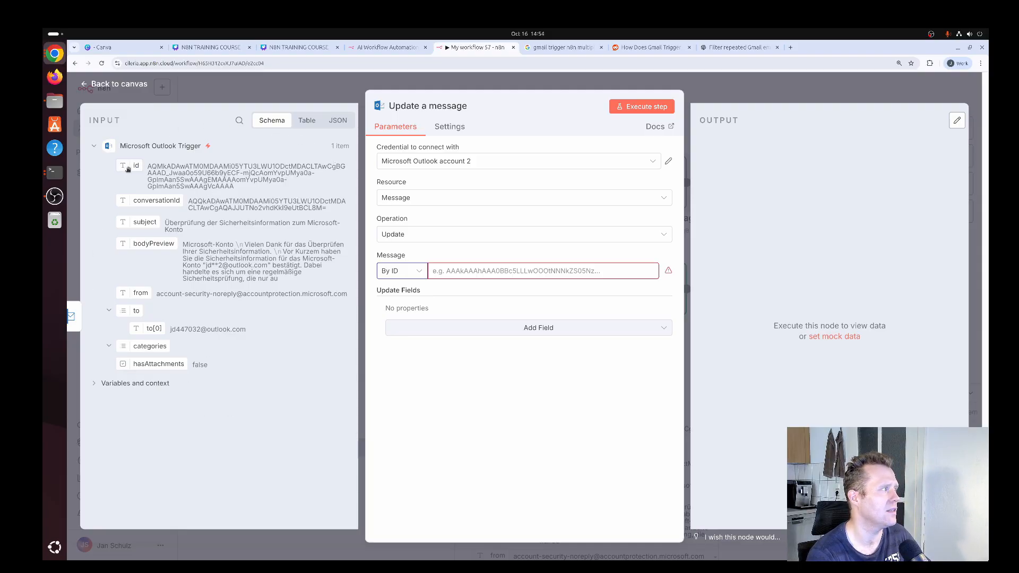
left_click_drag(136, 167, 481, 273)
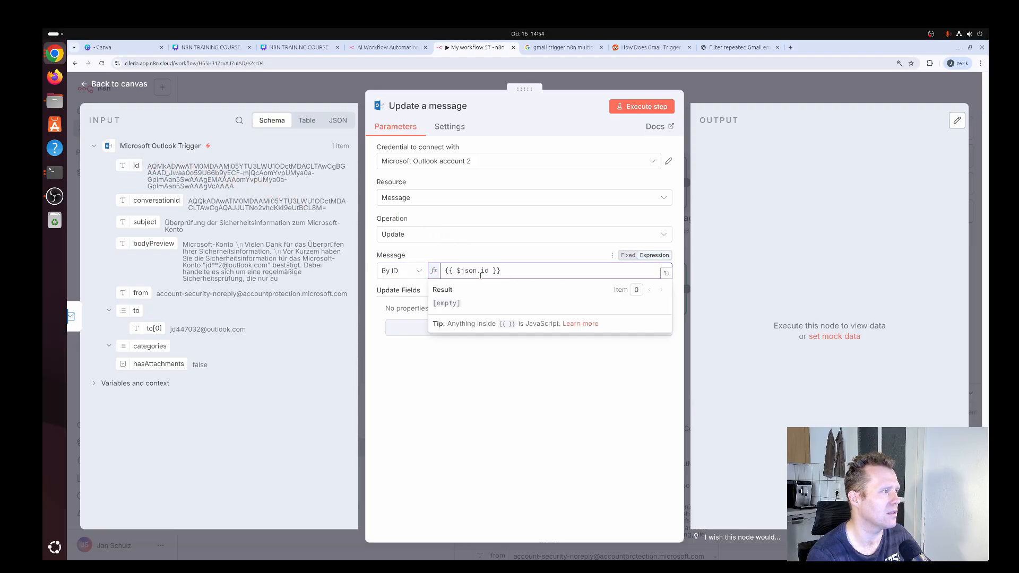
left_click(495, 251)
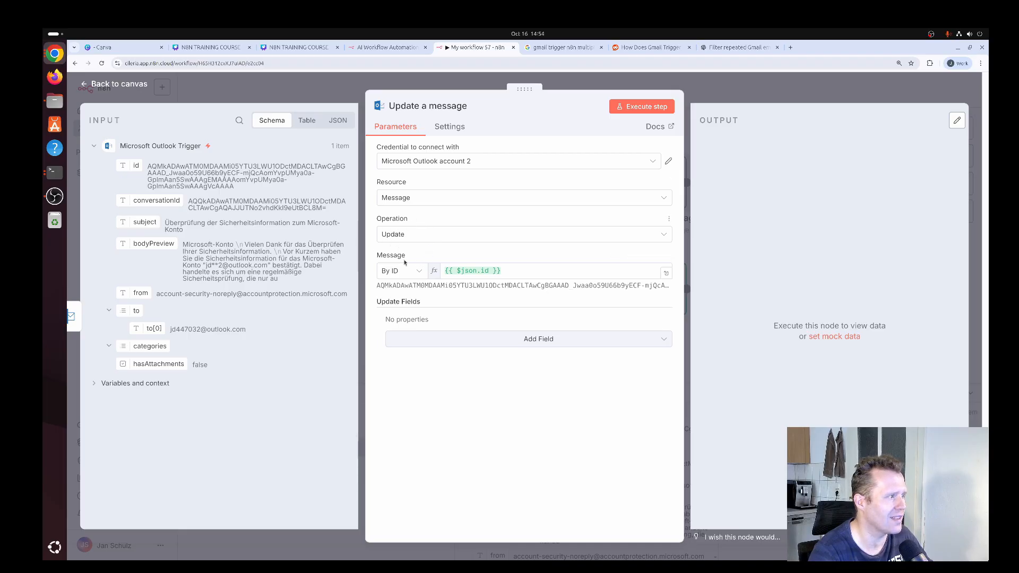
Add the Is Read update field to "Update a message", turn it on and return to the canvas
left_click(549, 341)
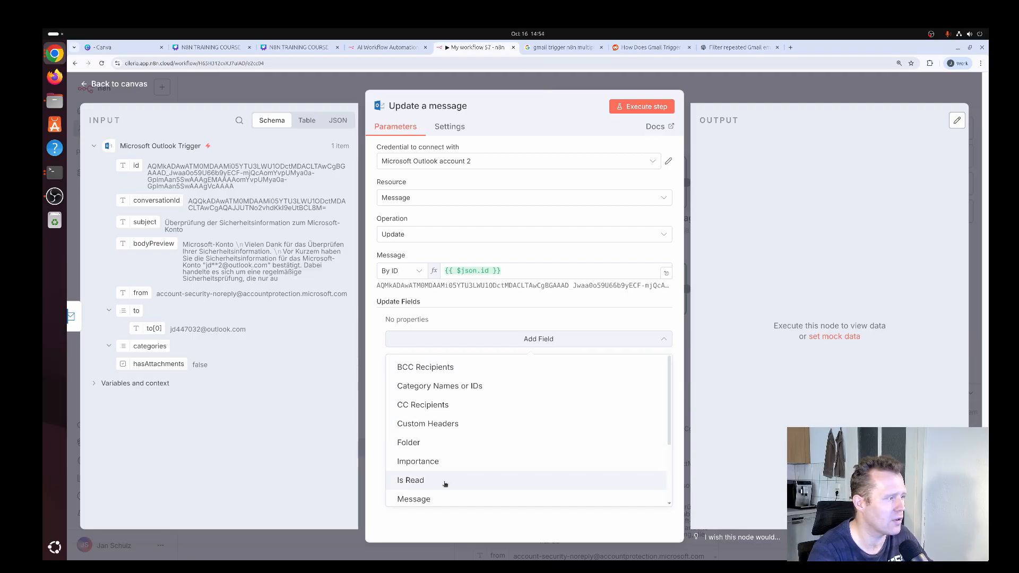
left_click(472, 481)
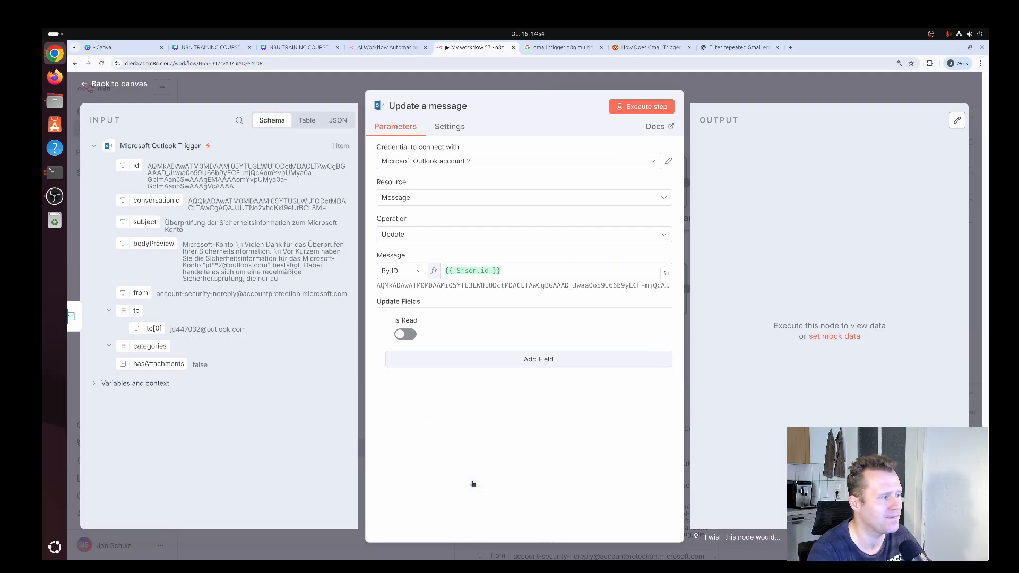
left_click(411, 336)
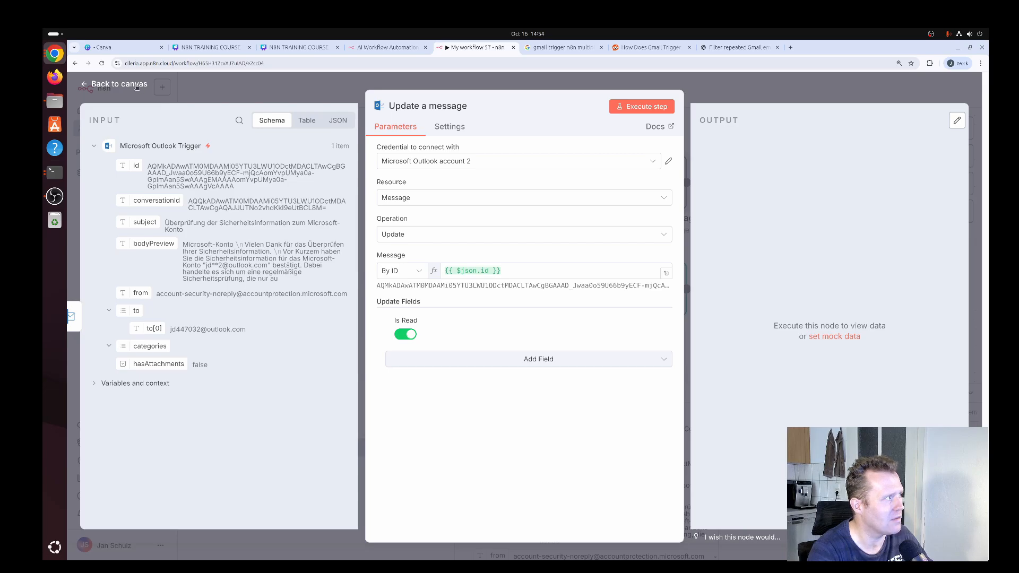
left_click(120, 84)
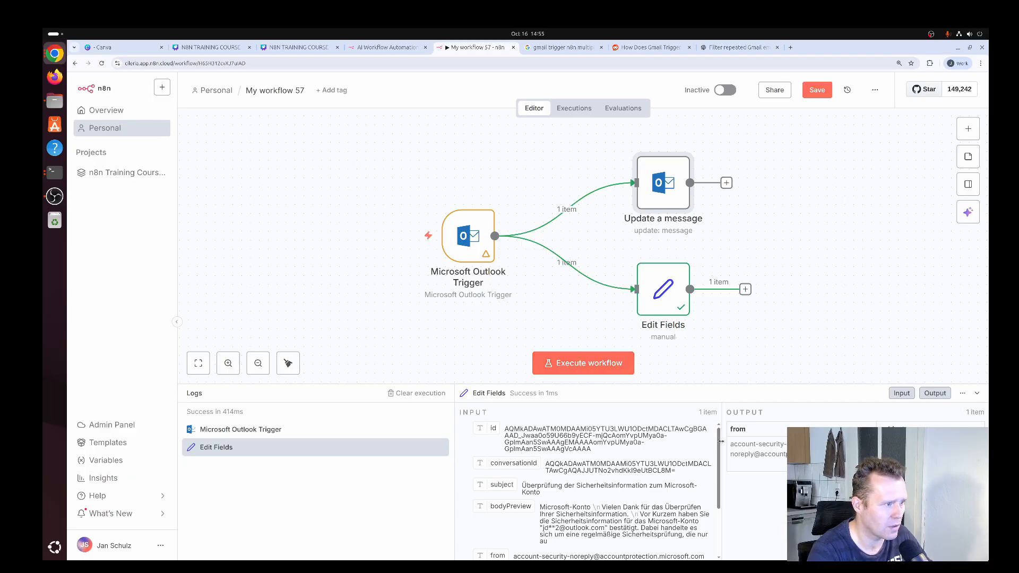
Enlarge the output area of the execution logs and execute the whole workflow twice to test marking emails as read
left_click_drag(722, 444, 646, 445)
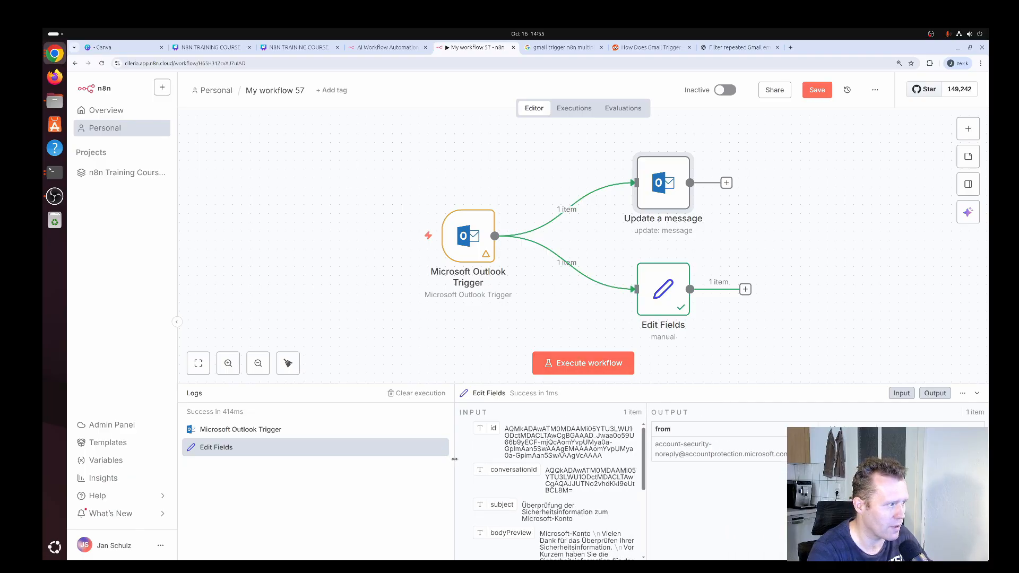
left_click_drag(455, 451, 338, 455)
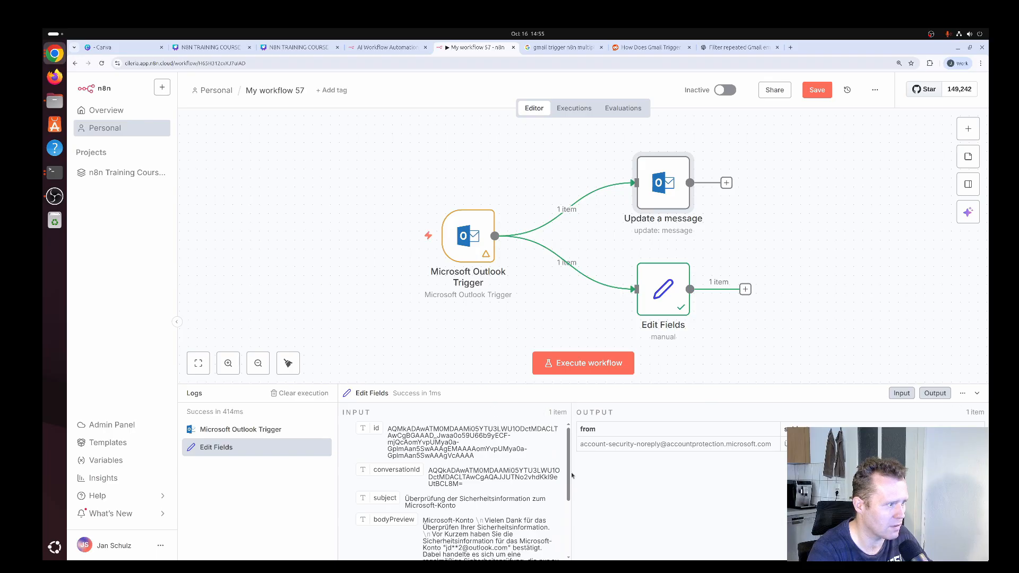
left_click_drag(576, 472, 601, 472)
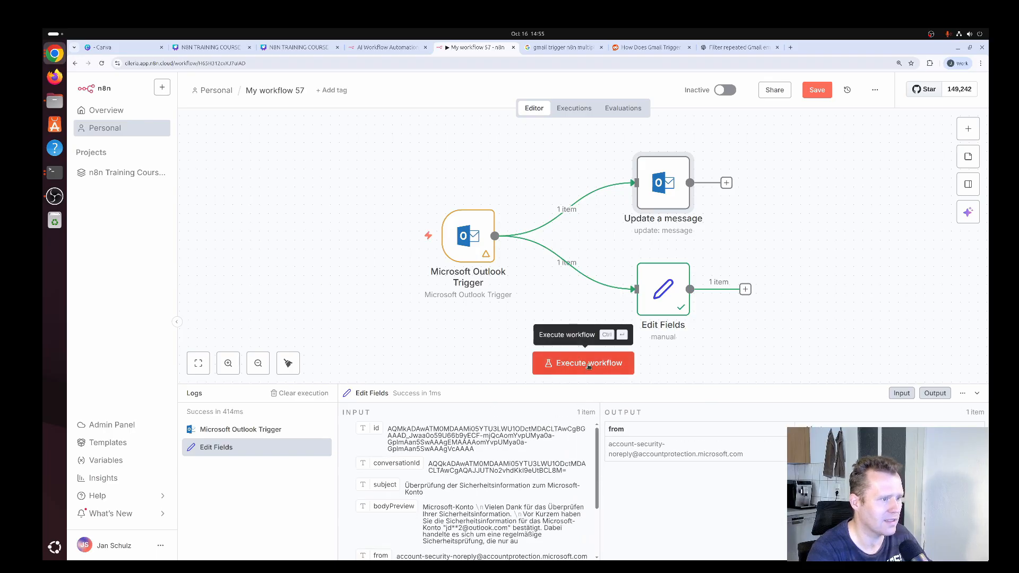
left_click(588, 364)
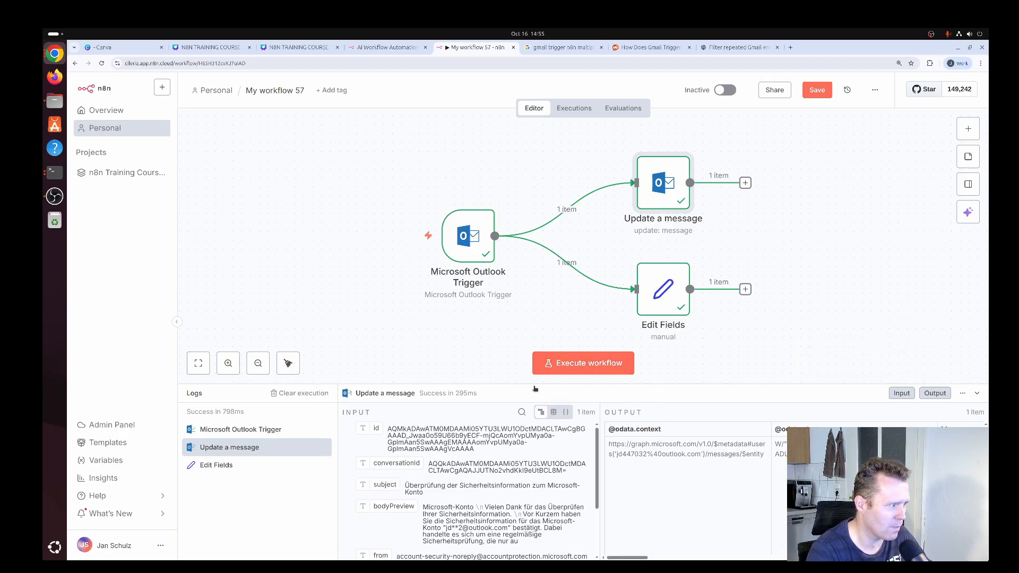
left_click(580, 364)
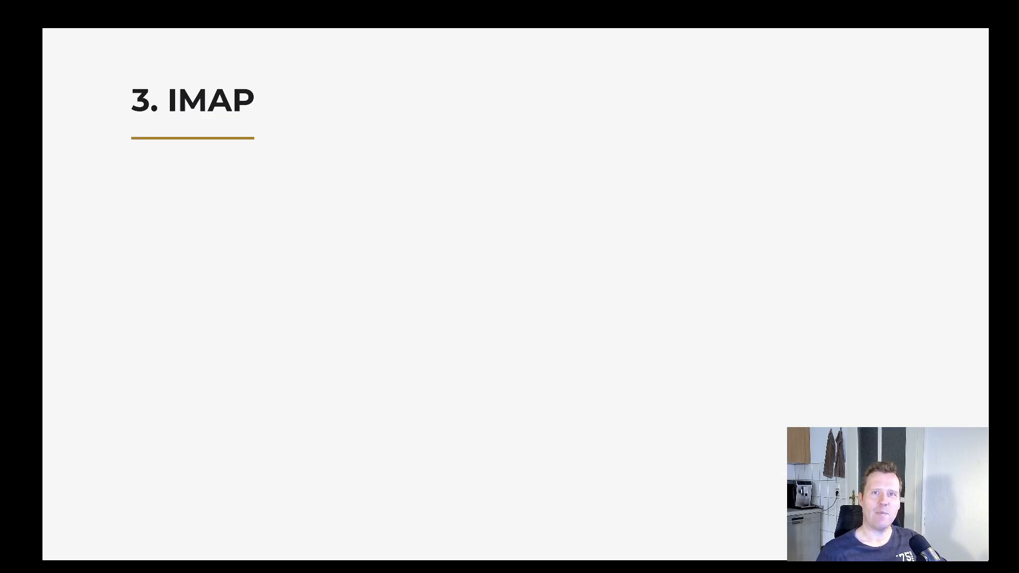
key("Right")
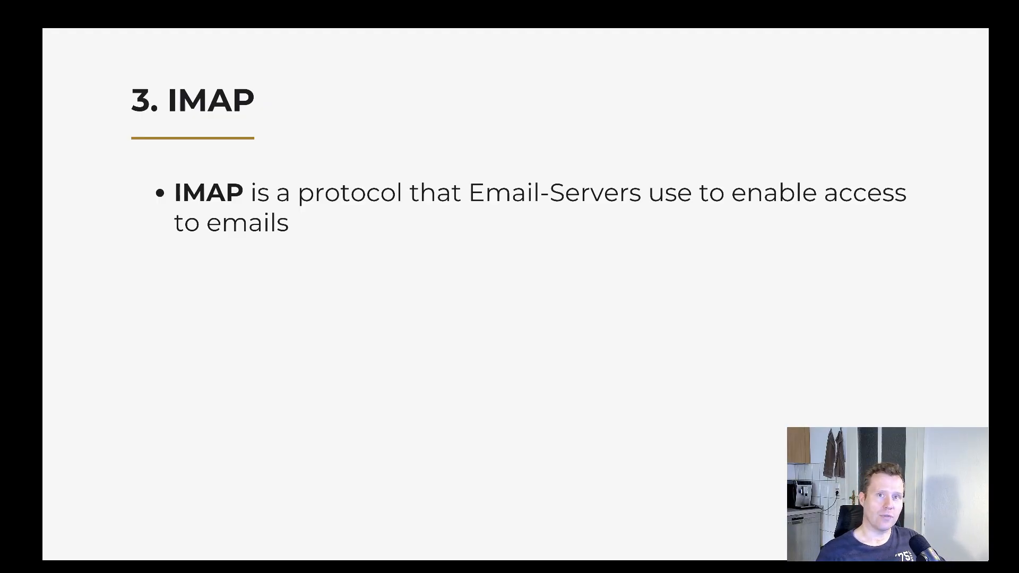
key("Right")
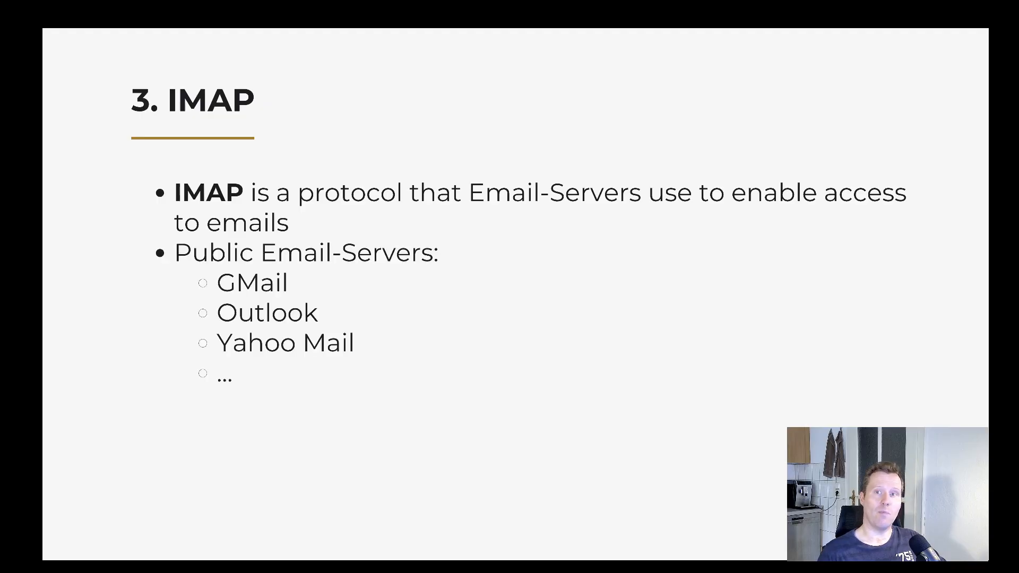
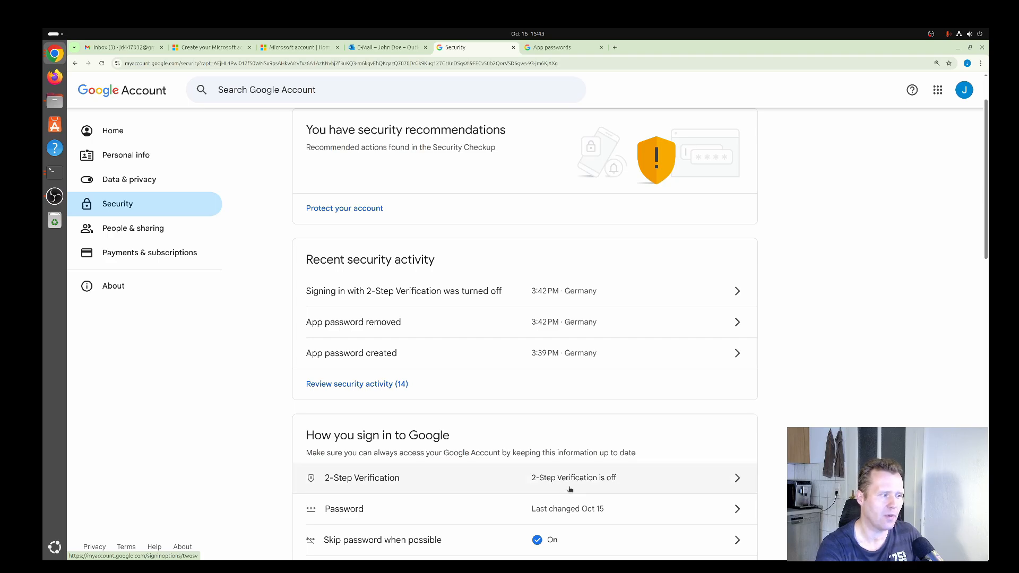
Turn on 2-Step Verification for the Google account and dismiss the confirmation dialog
left_click(635, 482)
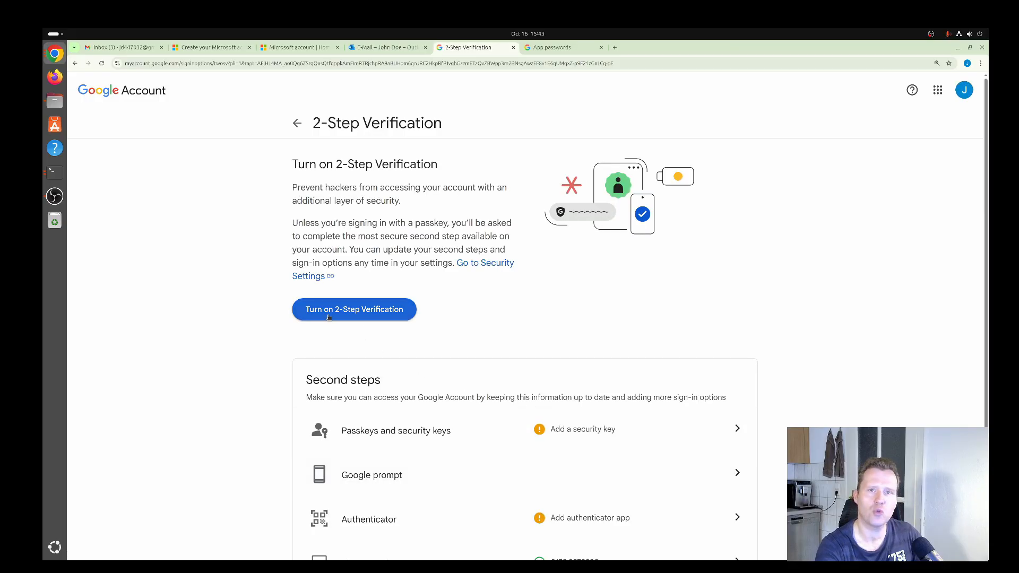
left_click(339, 315)
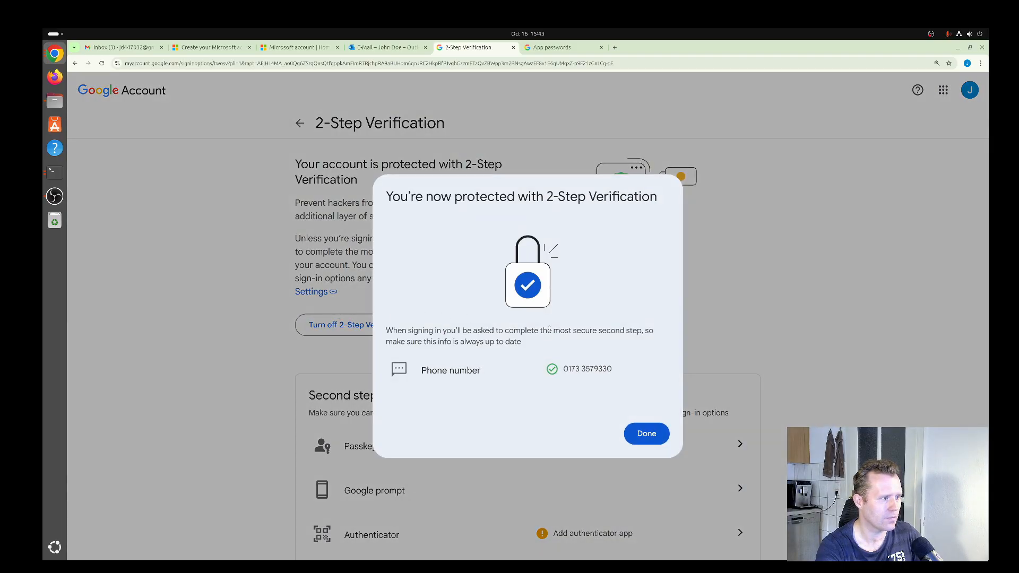
left_click(646, 433)
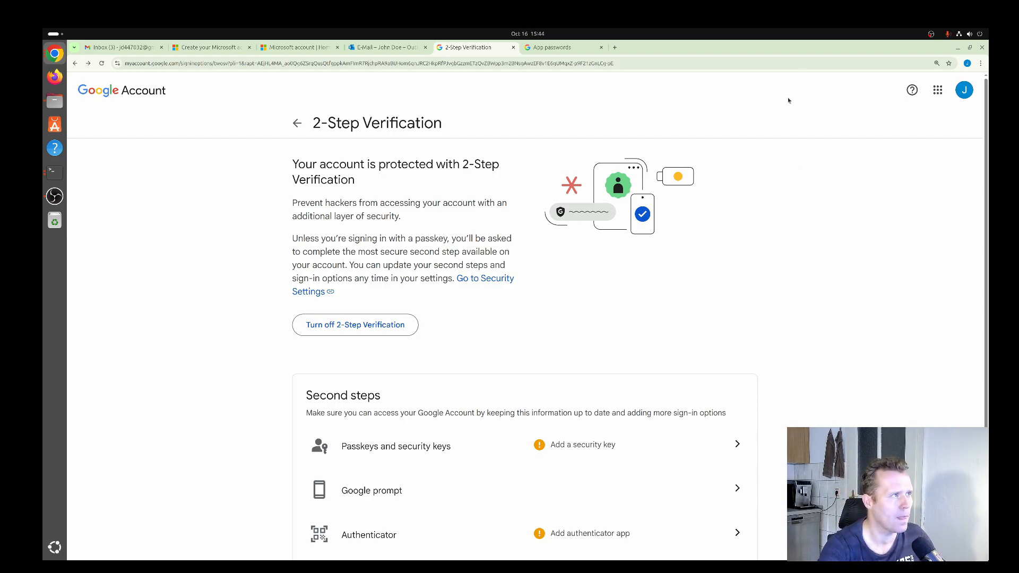
Switch to the presentation, advance the IMAP slide to the app password instructions, and return to the Google Account browser window
key("super")
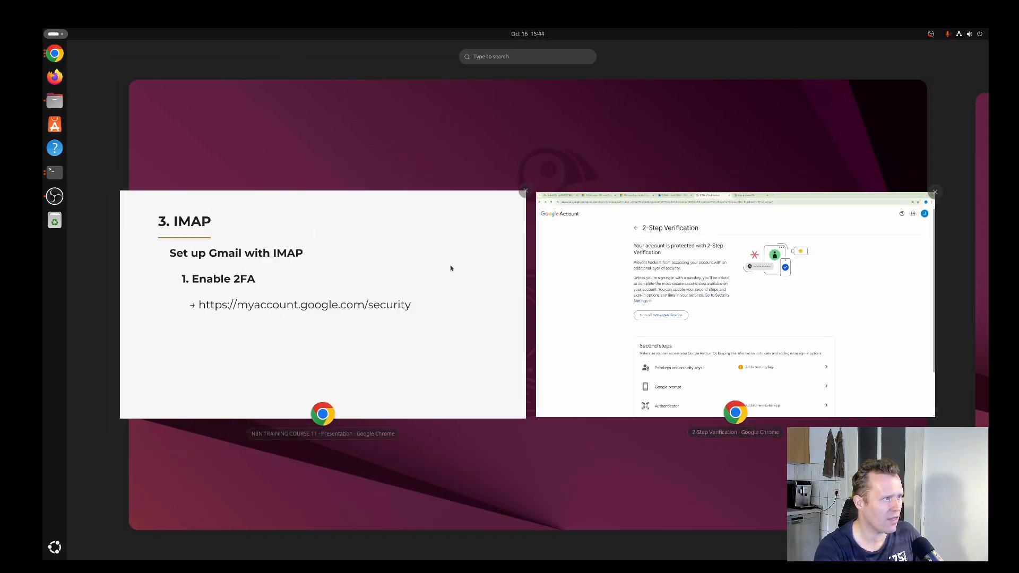
left_click(466, 261)
key("Right")
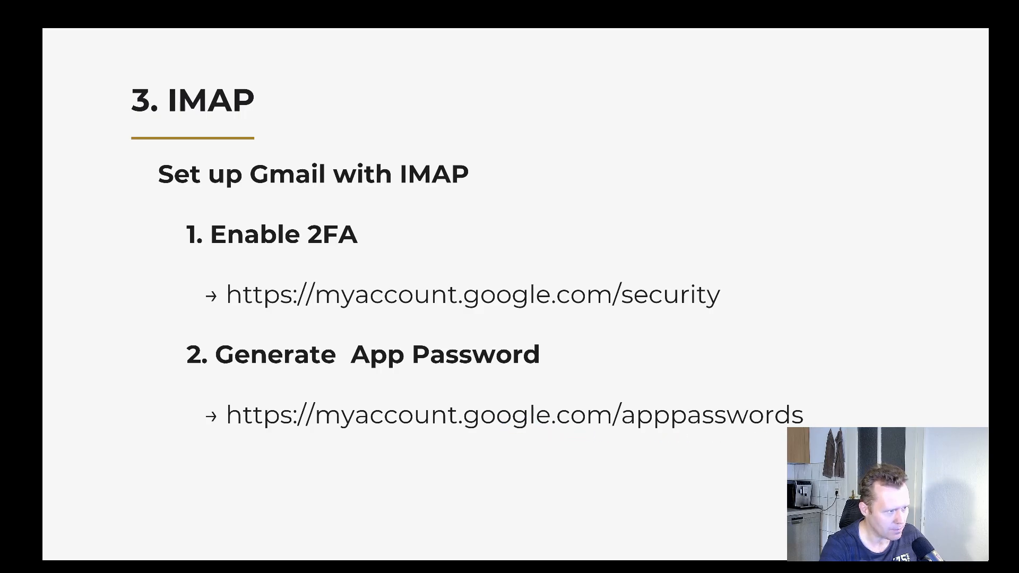
key("super")
left_click(764, 197)
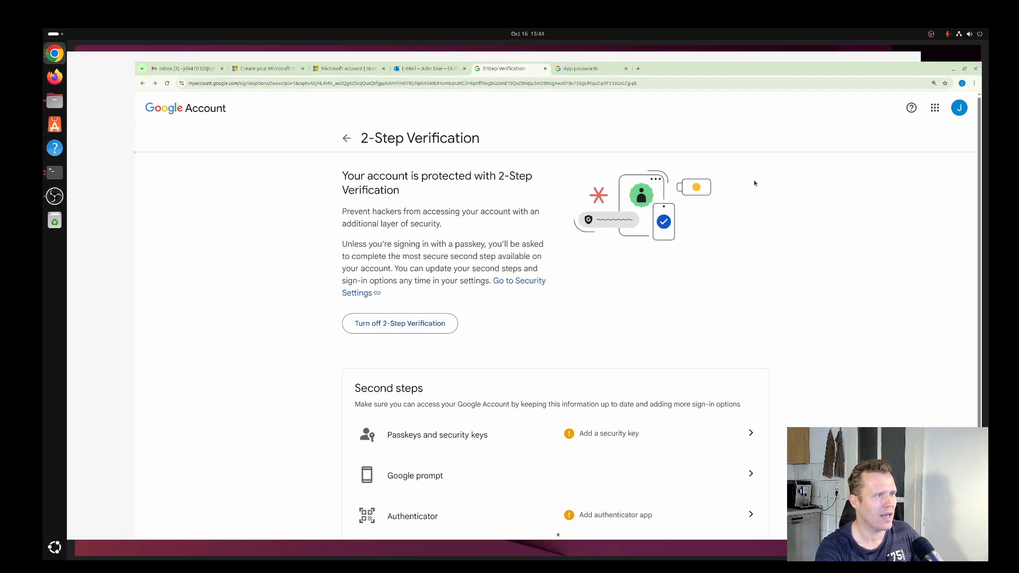
On the Google App passwords page, create an app password named n8n-training-course
left_click(551, 48)
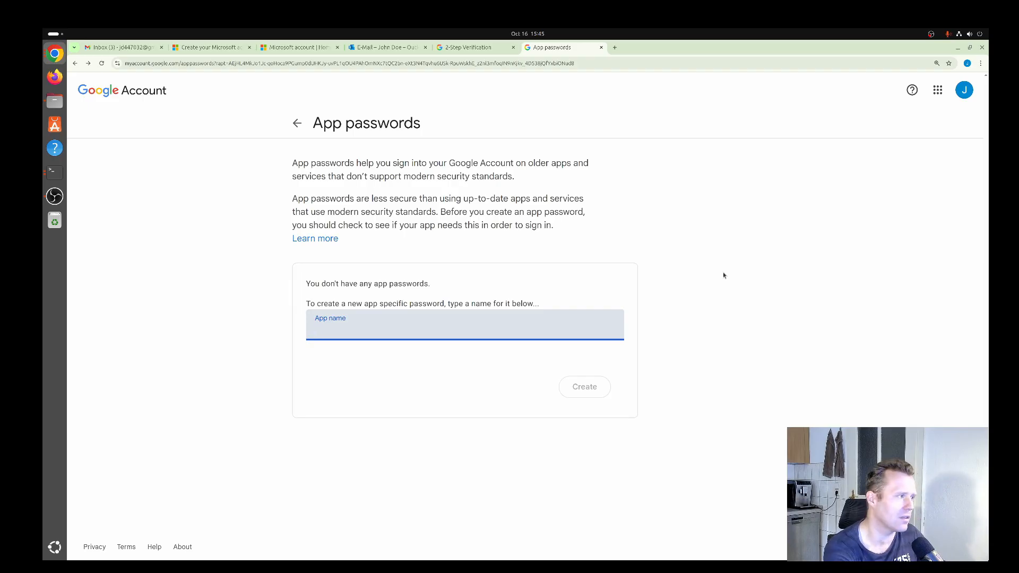
type("n8n-t")
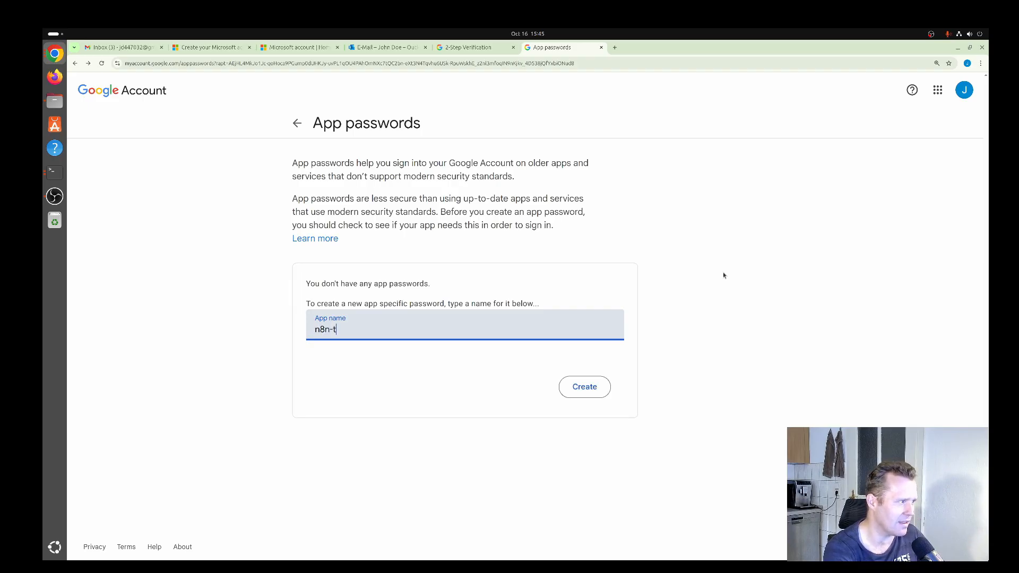
type("raining-co")
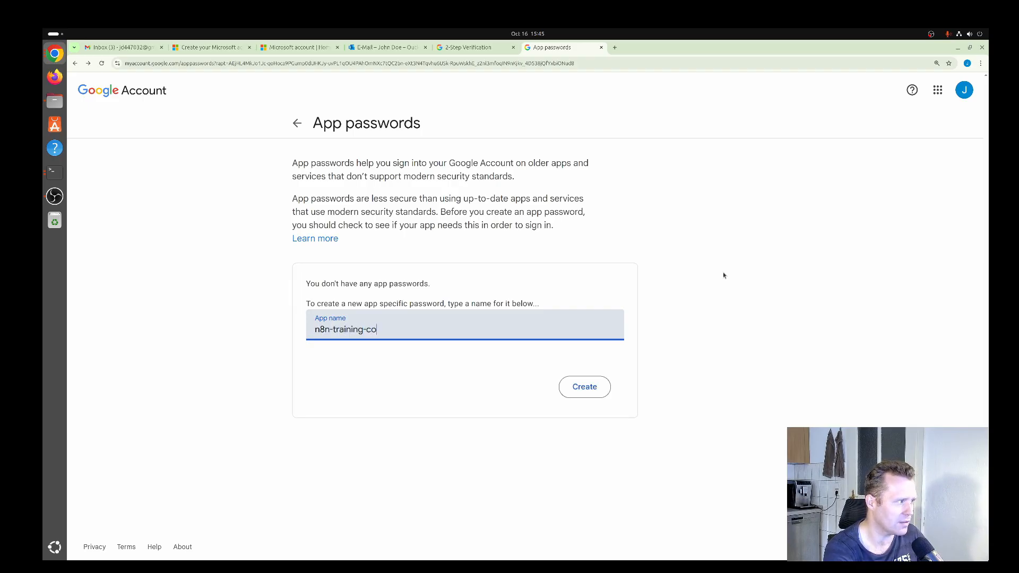
type("urse")
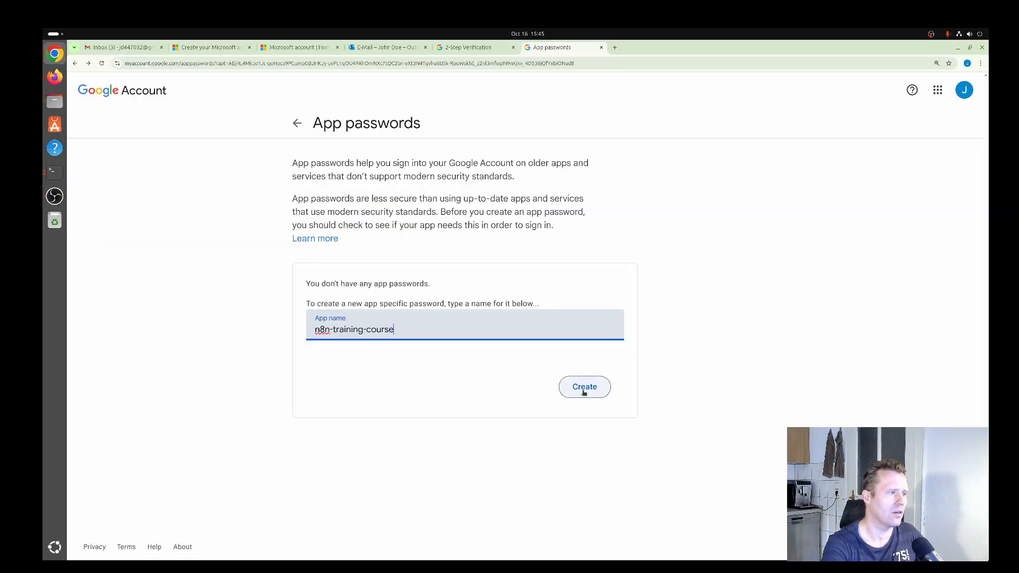
left_click(585, 388)
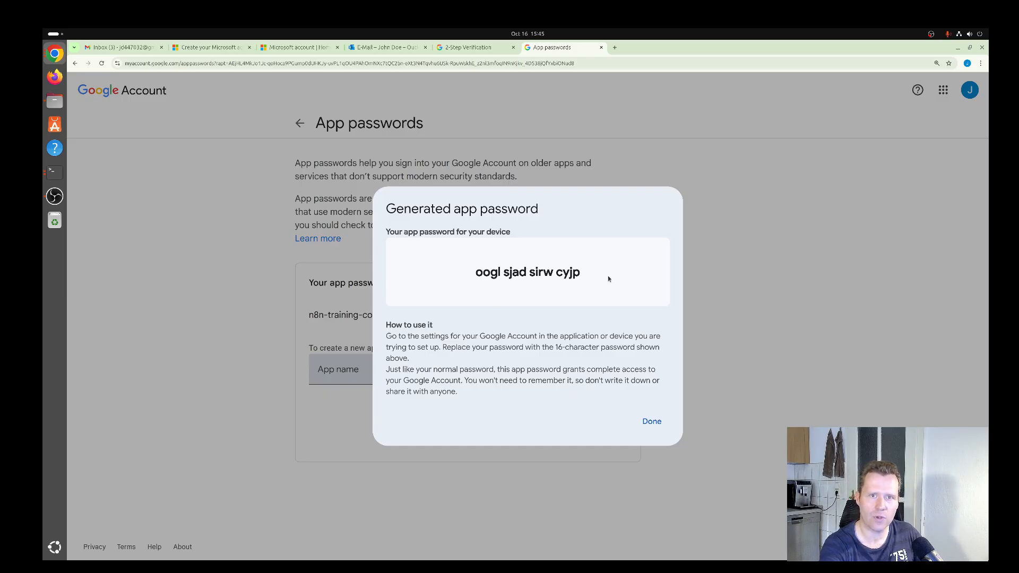
Copy the generated app password and close its dialog
left_click_drag(476, 272, 582, 276)
right_click(567, 276)
left_click(580, 288)
left_click(652, 422)
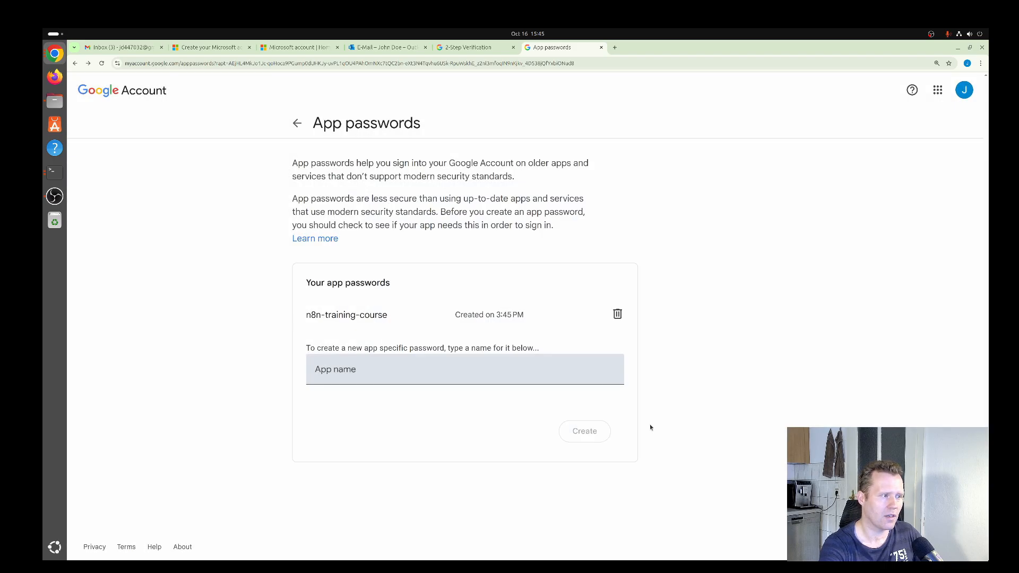
key("super")
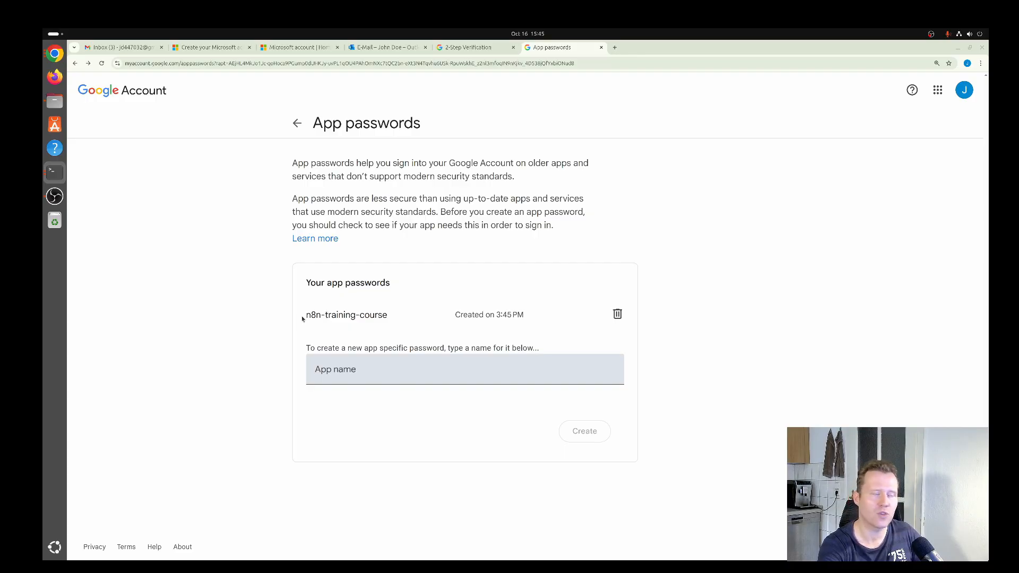
left_click_drag(306, 316, 385, 316)
left_click(421, 330)
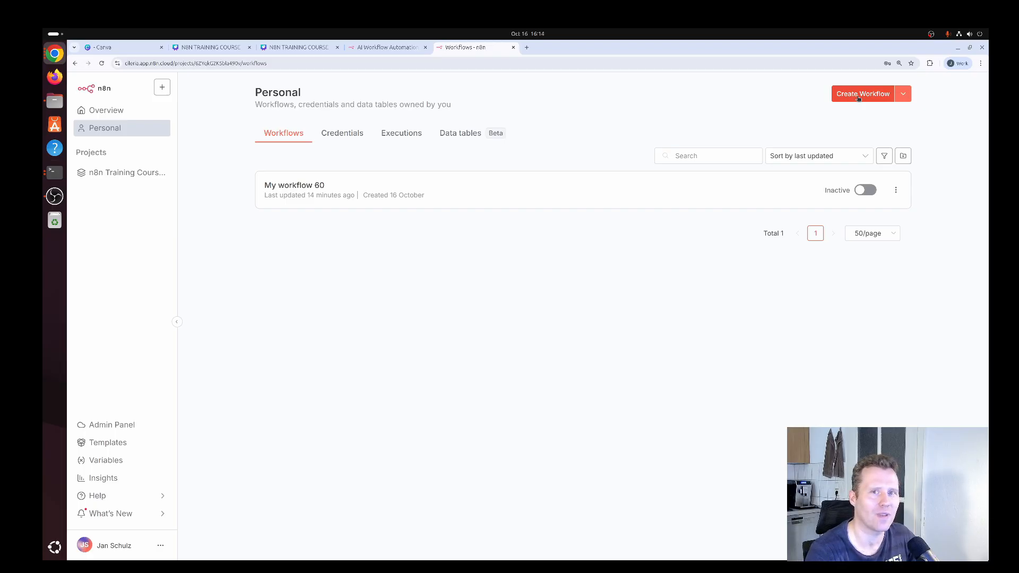
In n8n, create a new personal workflow and add the Email Trigger (IMAP) node as its first step
left_click(858, 98)
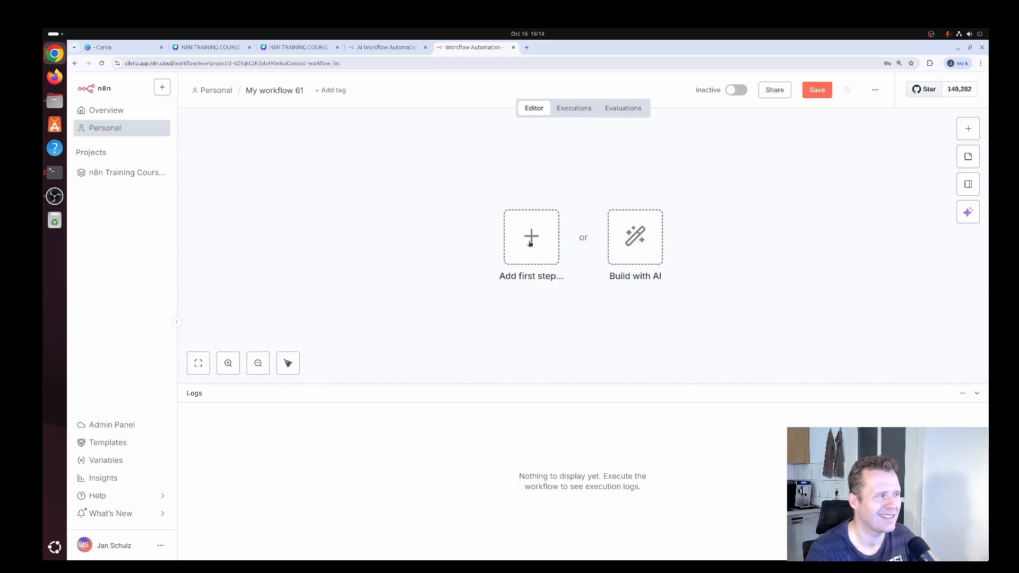
left_click(530, 242)
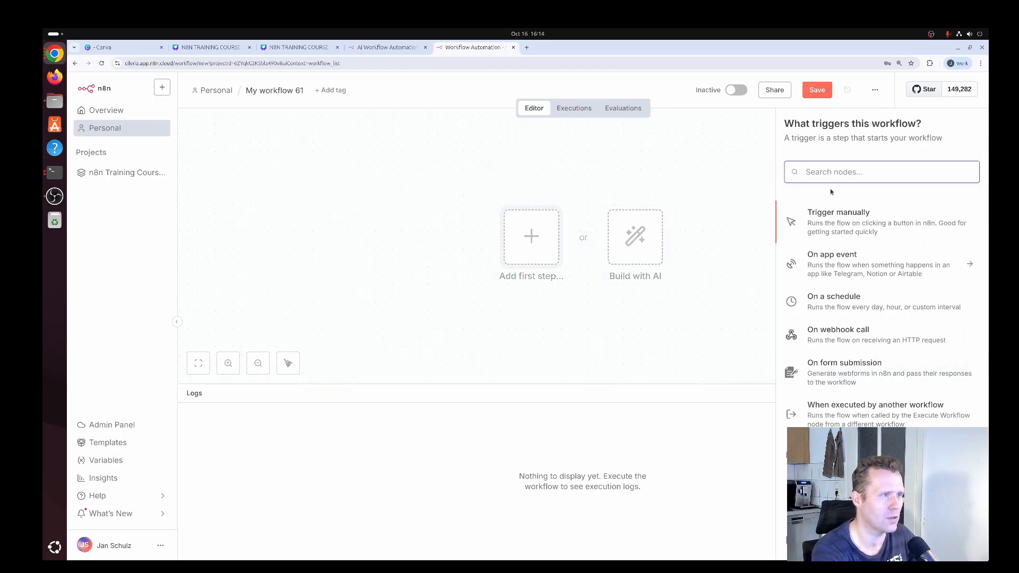
type("imap")
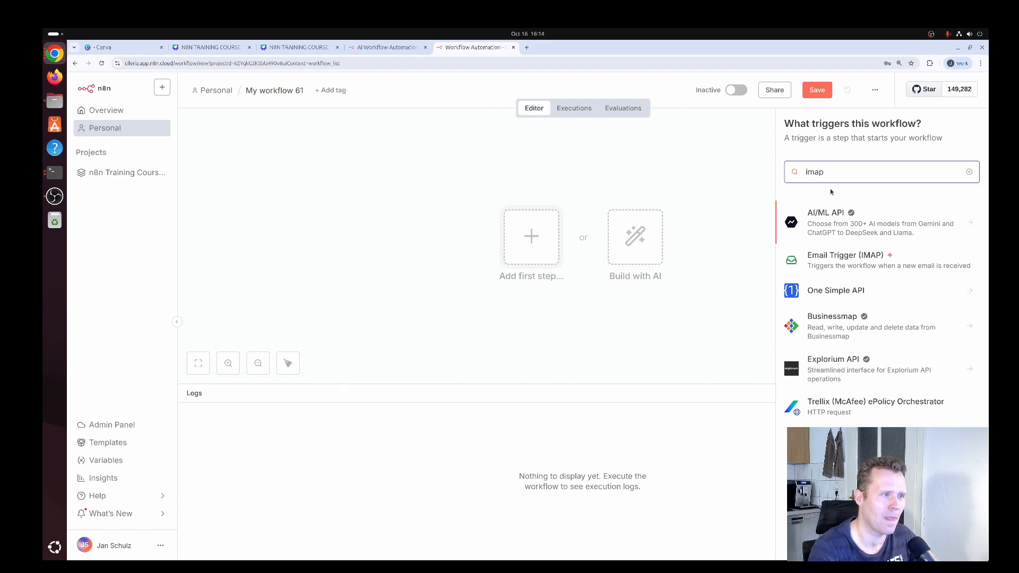
left_click(849, 265)
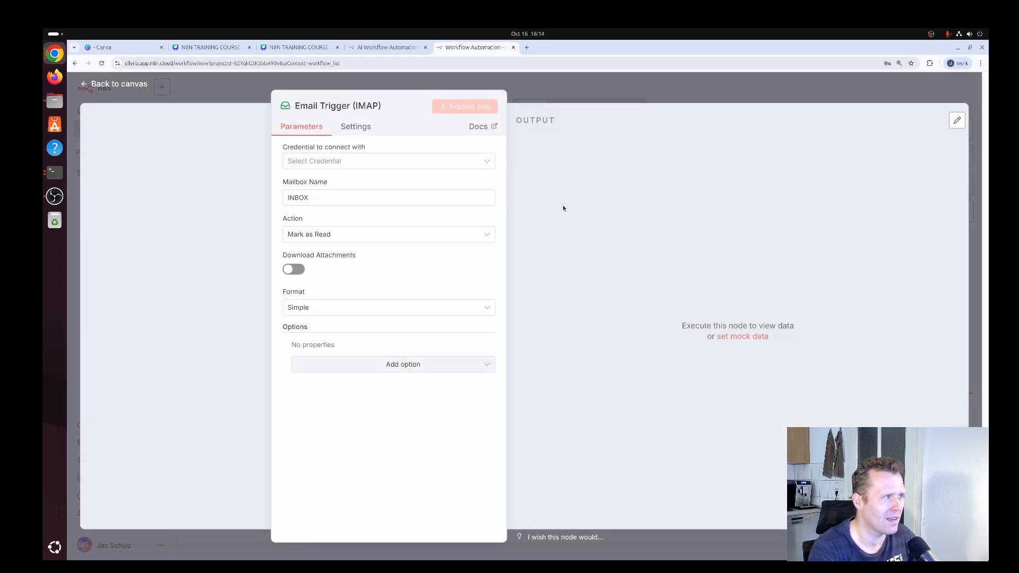
Start a new IMAP credential for the Email Trigger and paste the Gmail address as its user
left_click(403, 166)
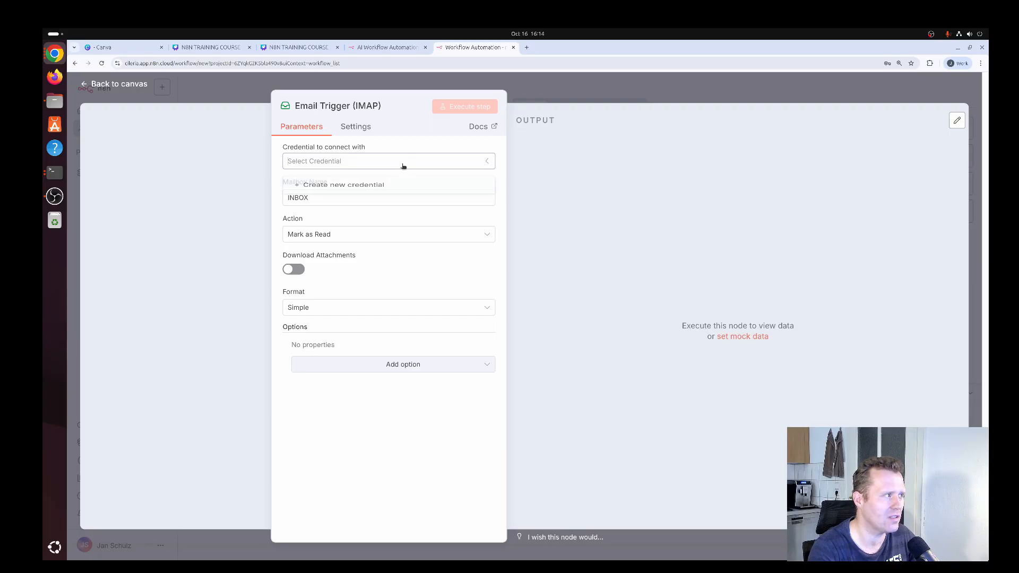
left_click(379, 189)
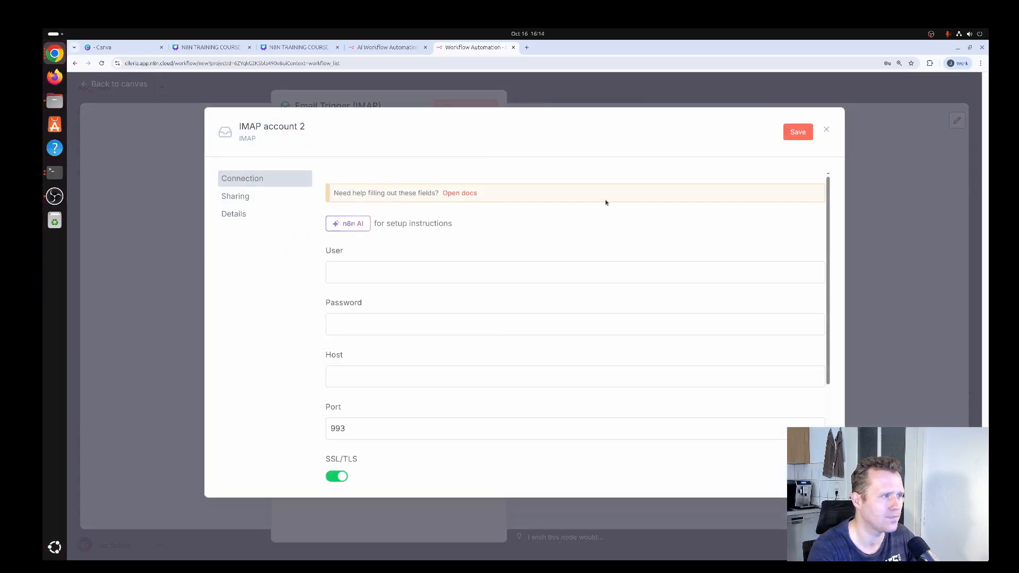
key("super")
key("super")
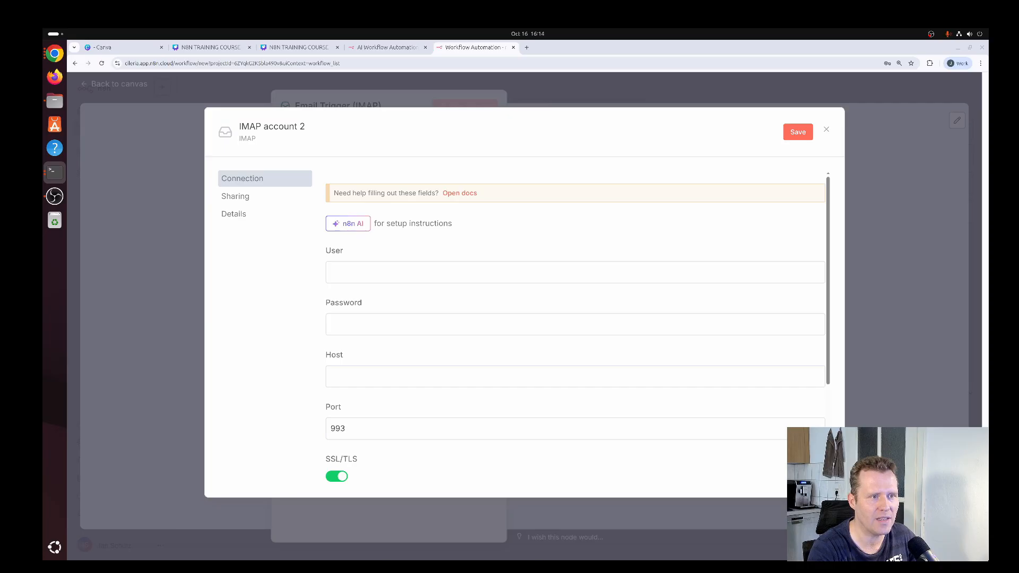
left_click(400, 274)
key("ctrl+v")
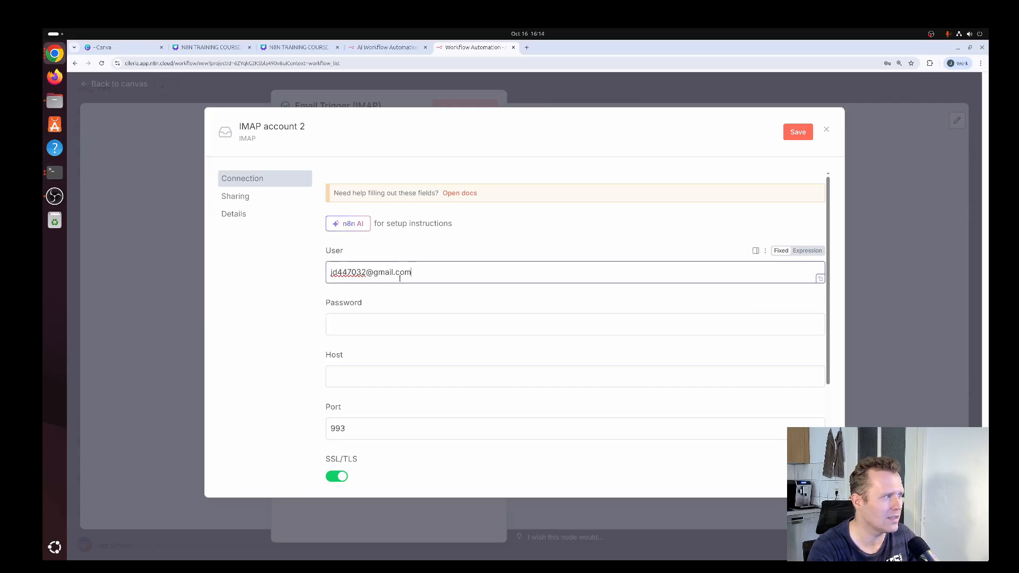
Paste the generated Google app password into the IMAP credential's password field
left_click(392, 322)
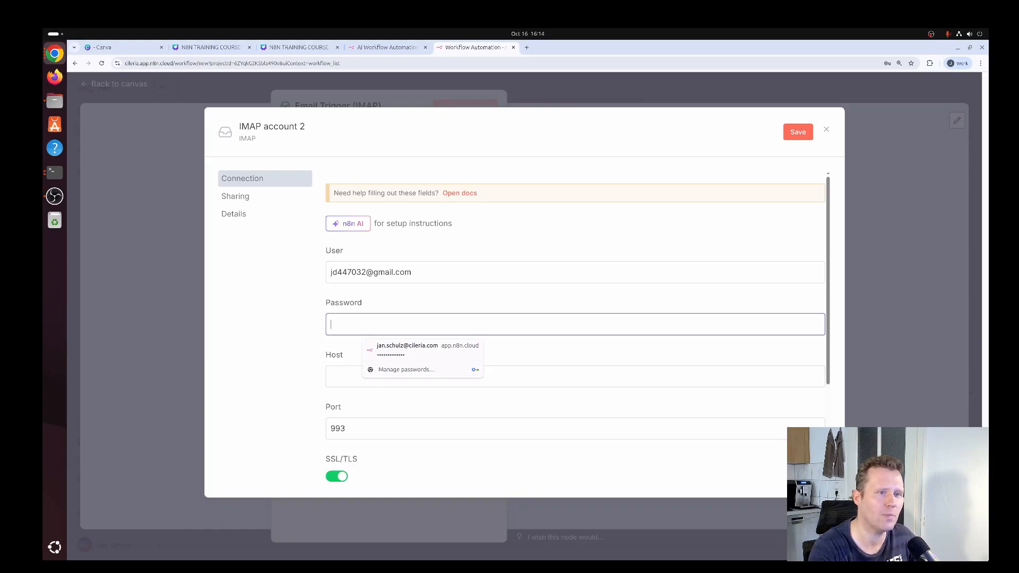
key("alt+Tab")
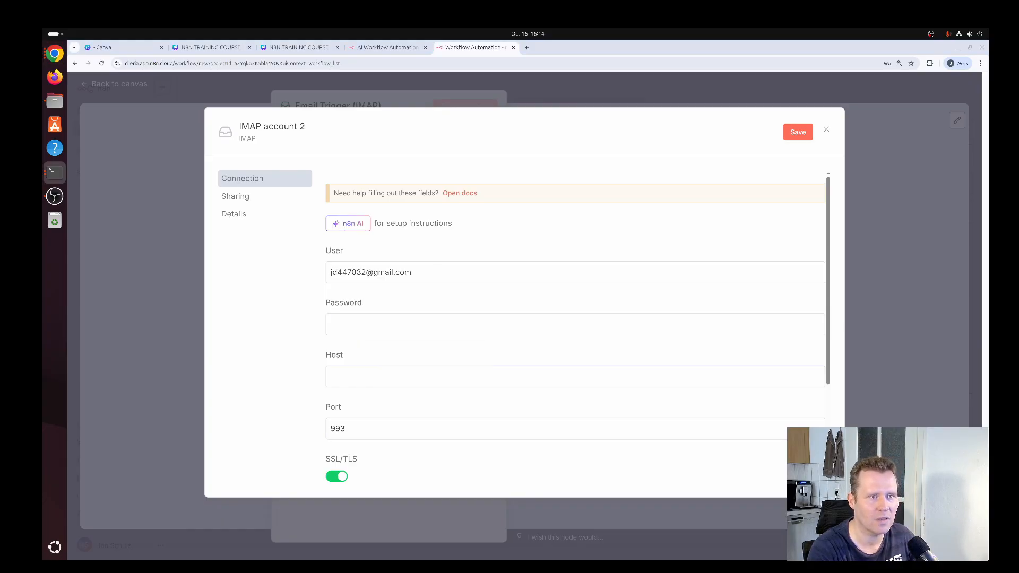
left_click(339, 321)
key("ctrl+v")
Set the IMAP credential's host to imap.gmail.com, save the credential and close its dialog
left_click(484, 380)
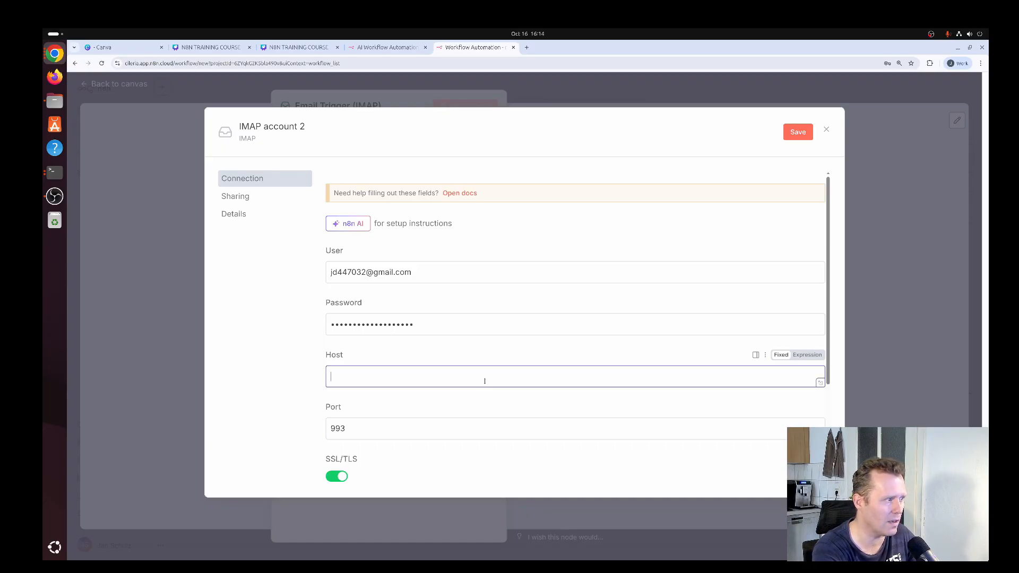
type("imap.gmail.com")
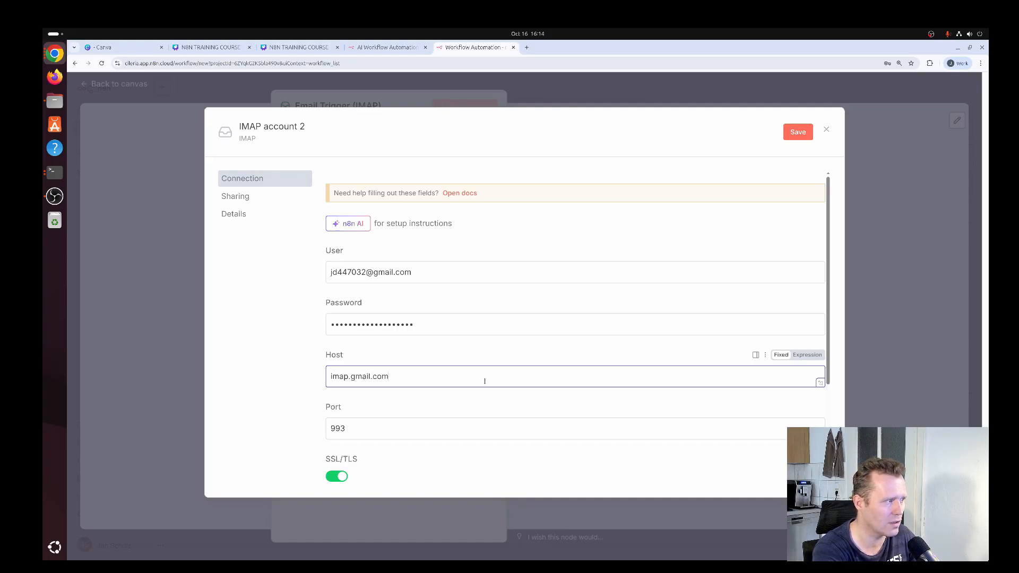
scroll(371, 350, "down", 2)
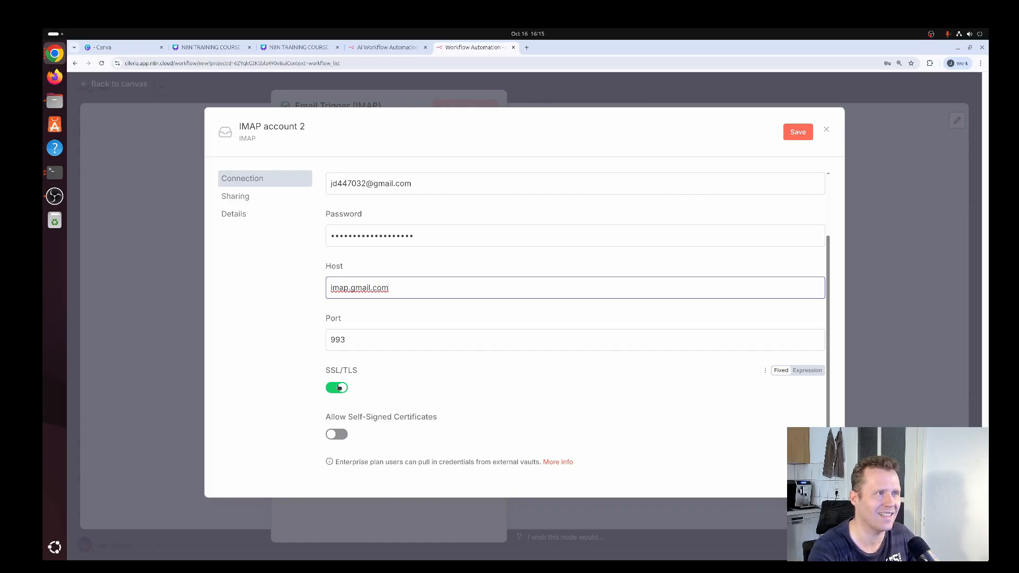
left_click(801, 134)
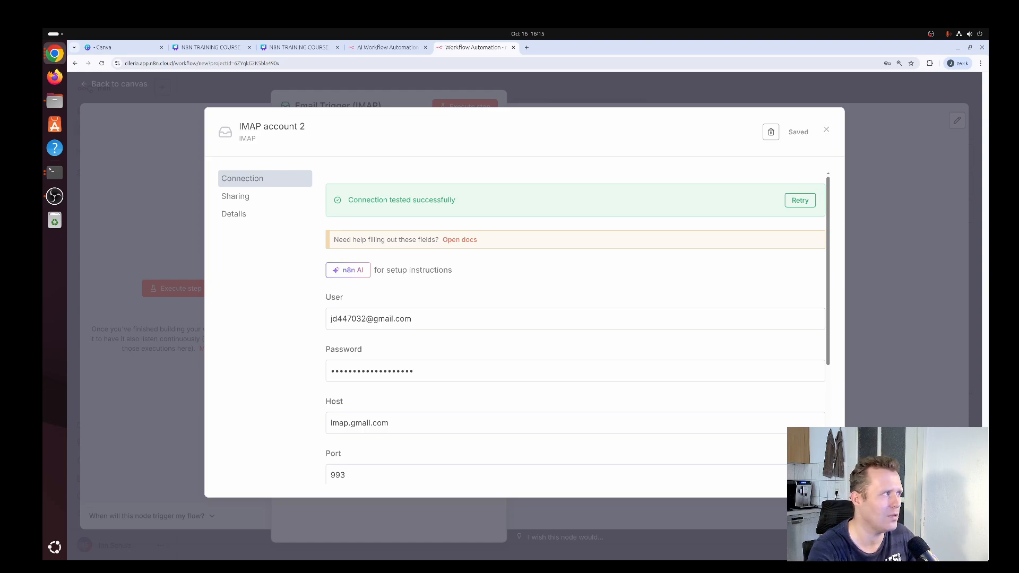
left_click(826, 131)
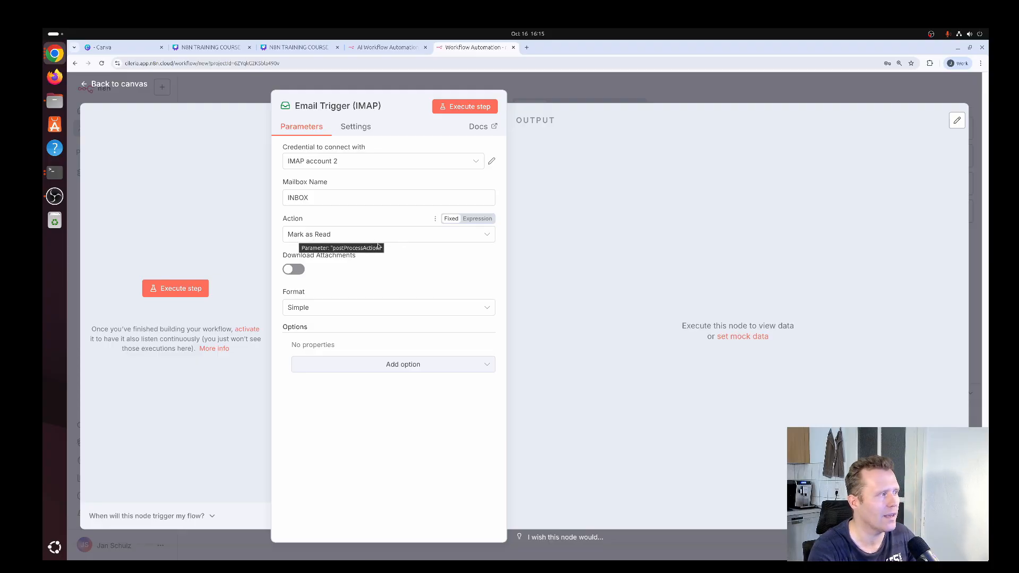
Set the Email Trigger's action to Nothing and execute the step to fetch the emails
left_click(340, 238)
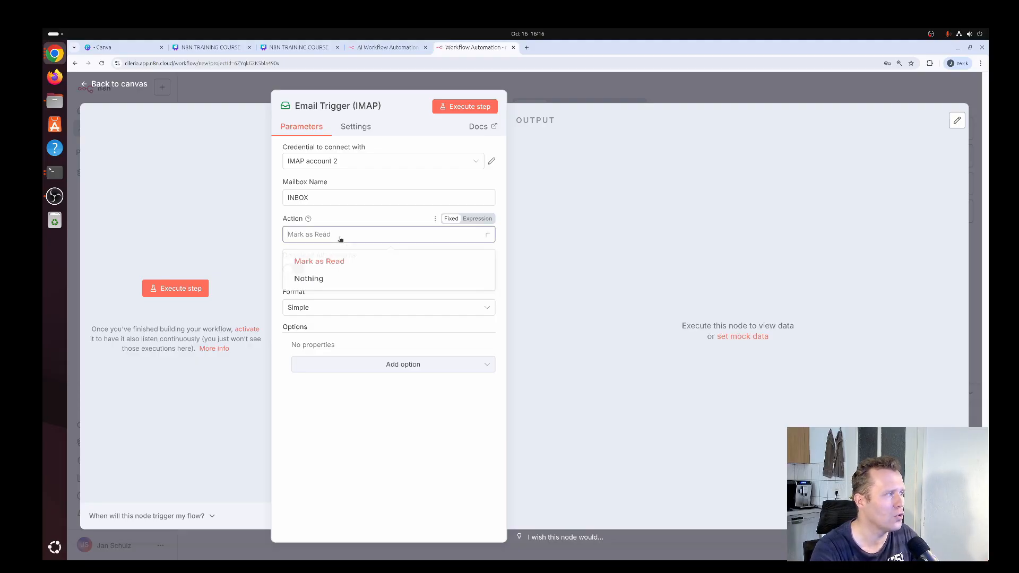
left_click(326, 283)
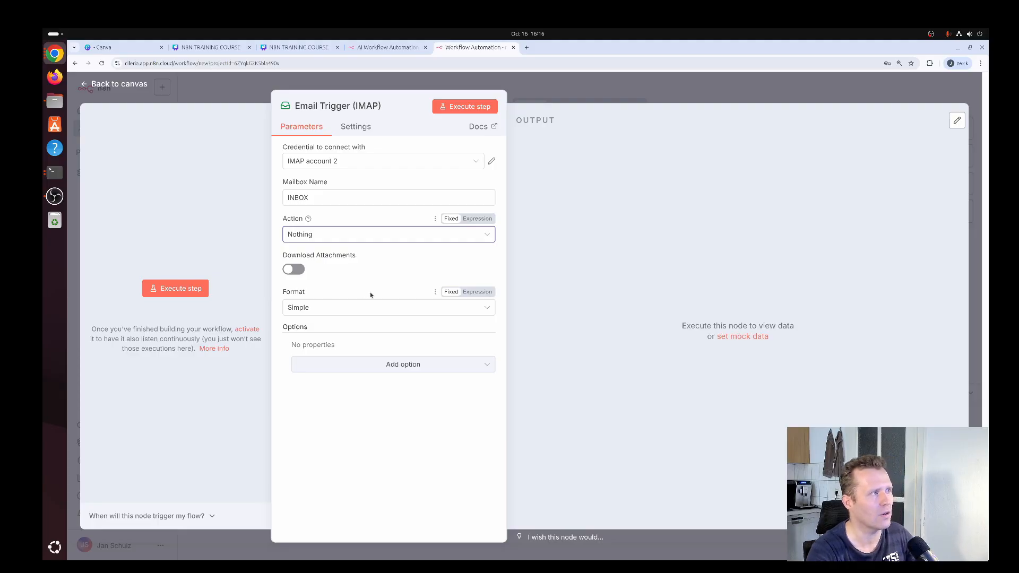
left_click(467, 107)
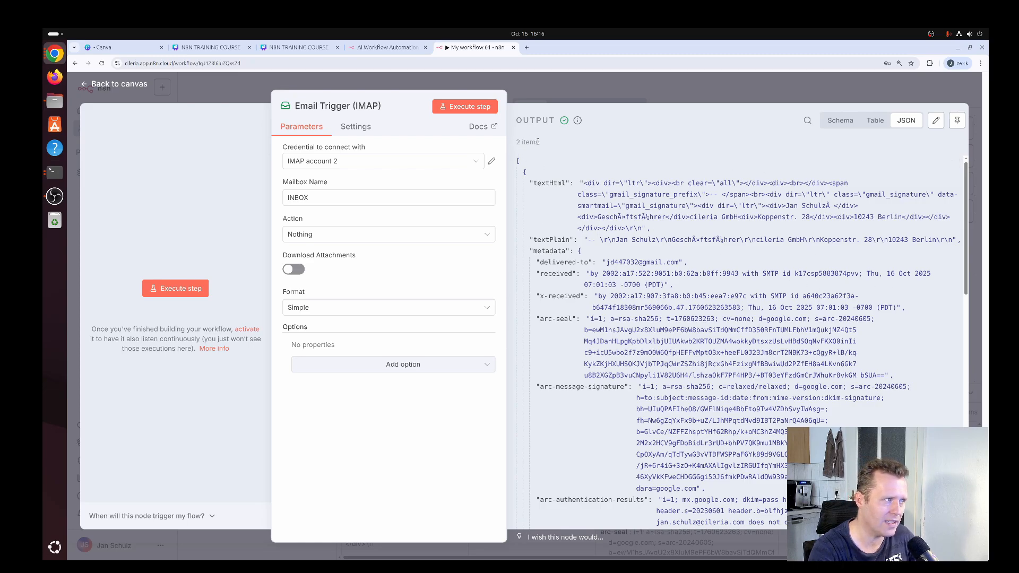
Collapse both email items in the trigger's JSON output and execute the Email Trigger step again
left_click(524, 173)
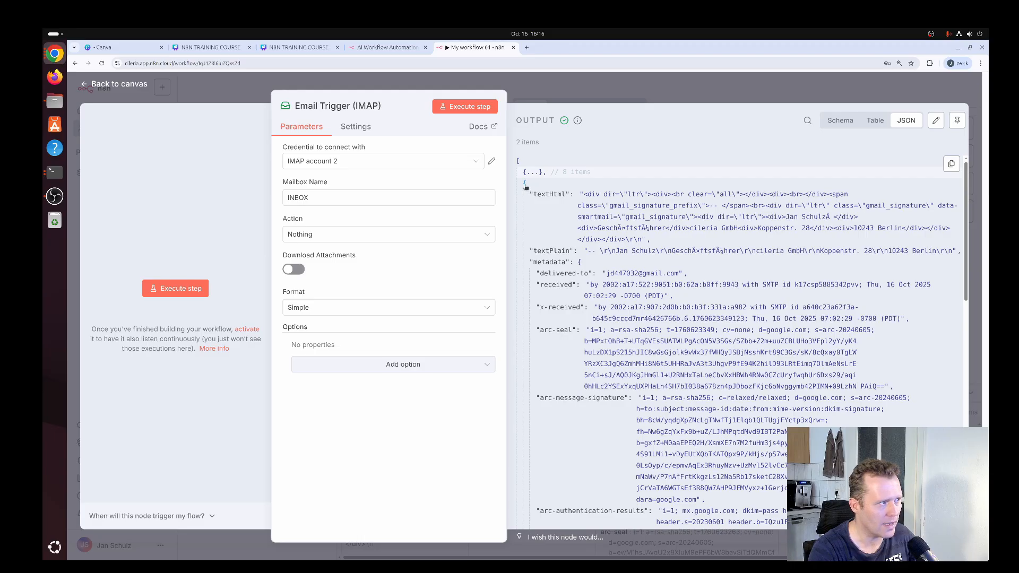
left_click(524, 184)
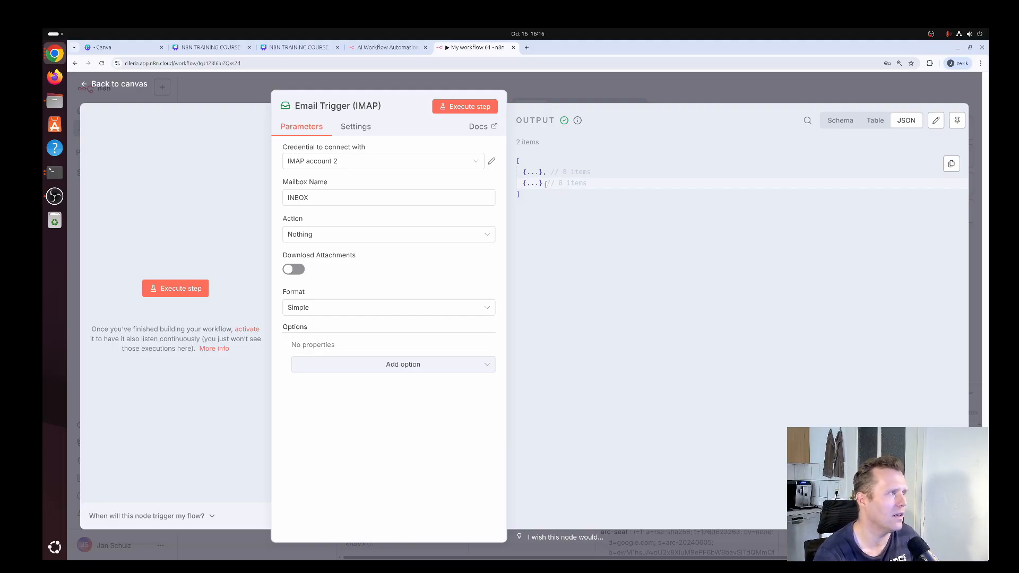
left_click(483, 107)
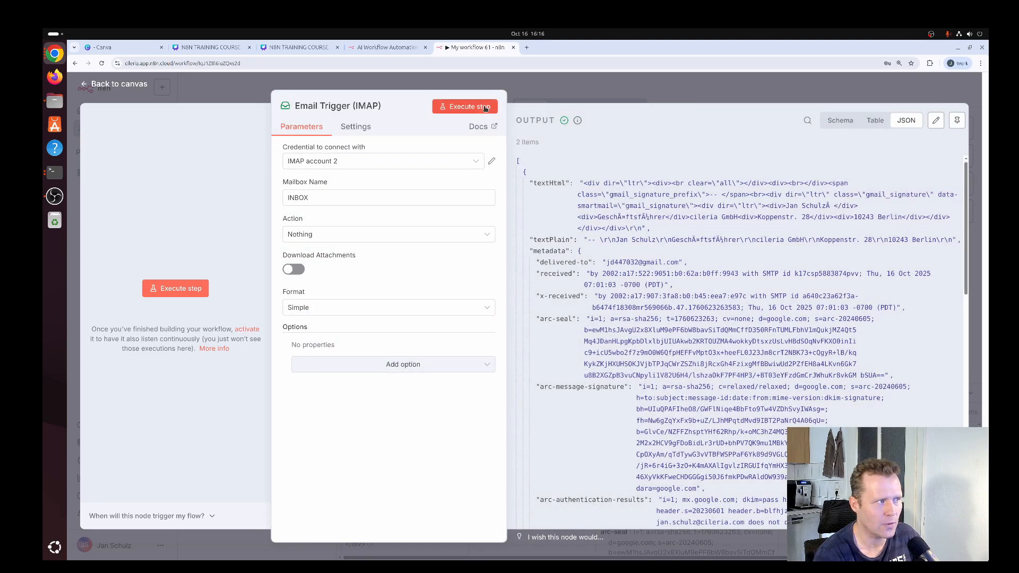
Collapse the email items in the JSON output, set the Email Trigger's action to Mark as Read and execute the step
left_click(525, 172)
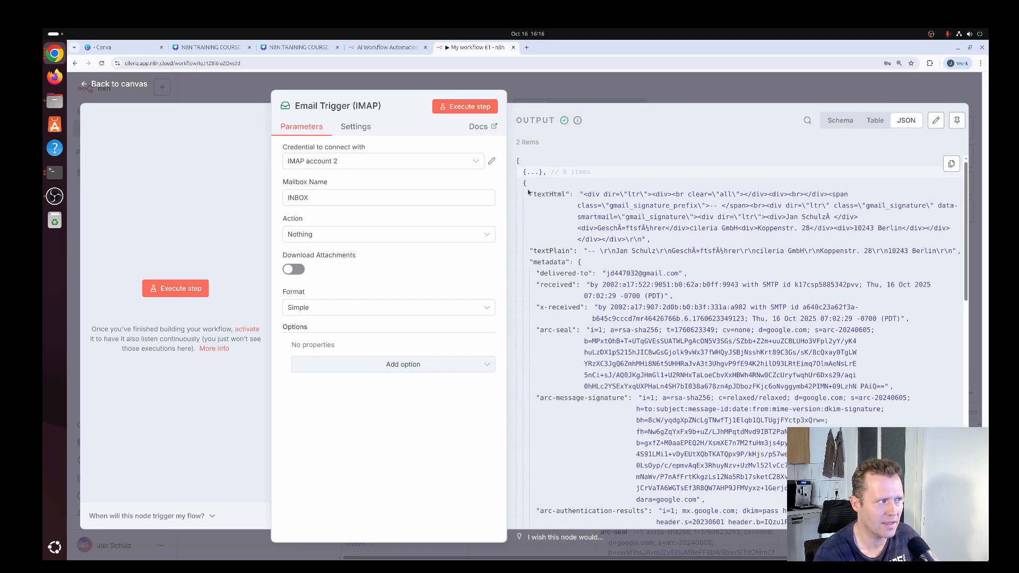
left_click(525, 184)
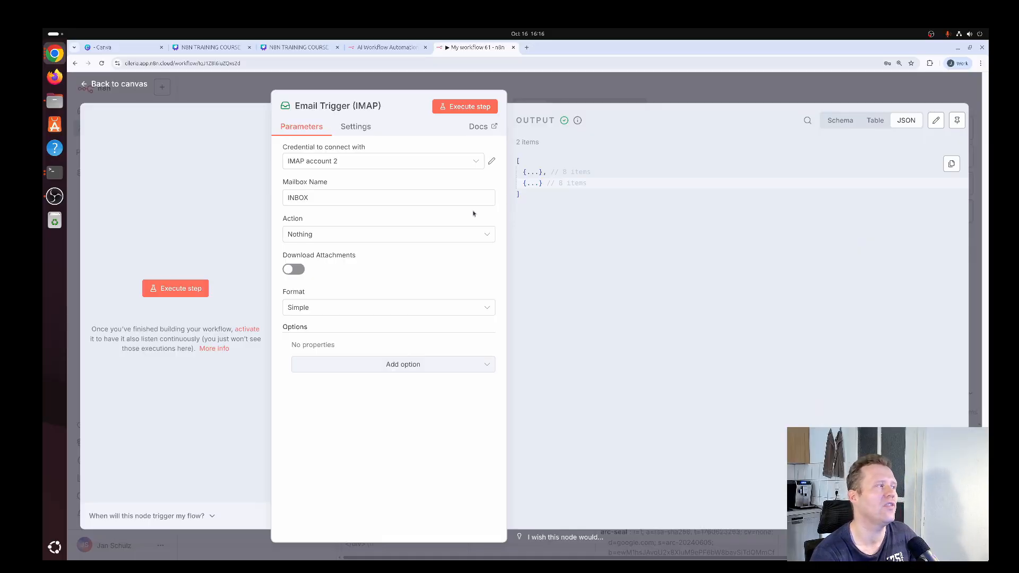
left_click(388, 236)
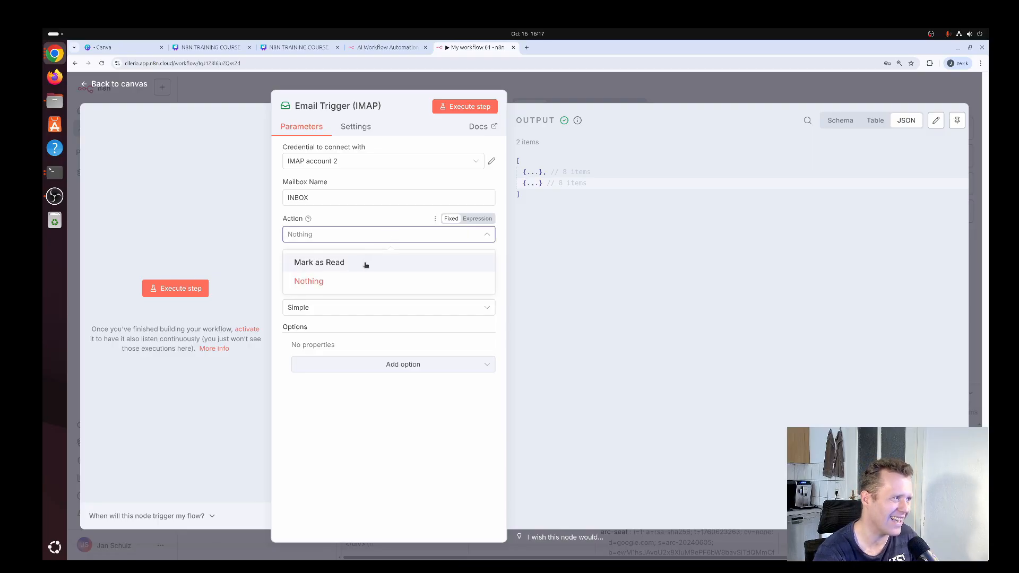
left_click(365, 264)
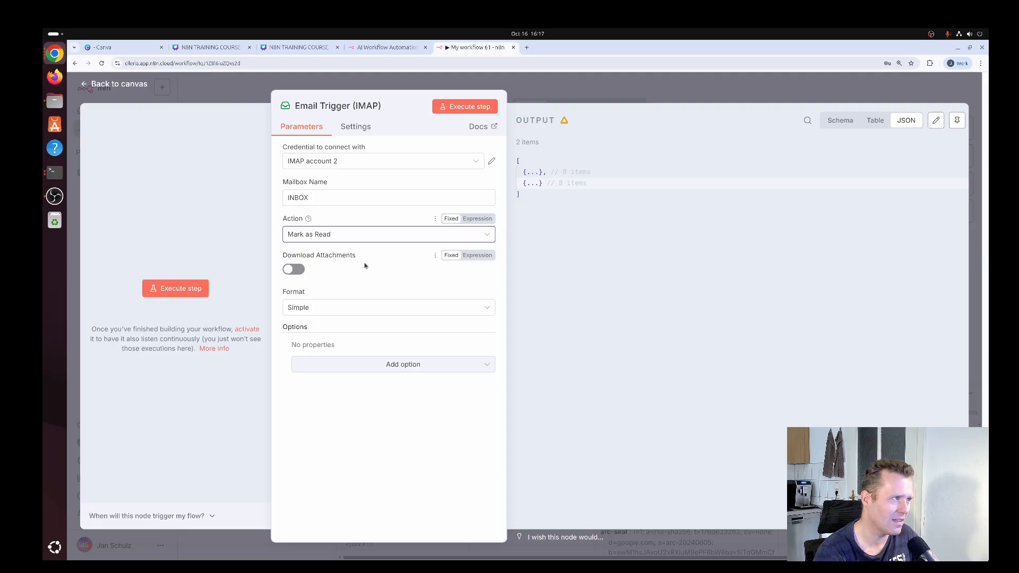
left_click(459, 108)
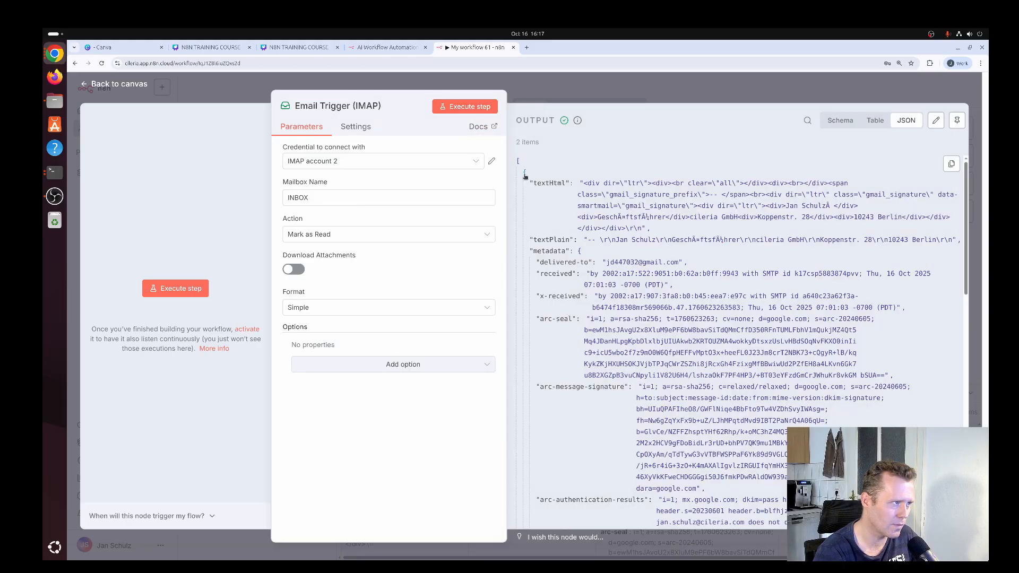
Collapse both returned email items and execute the Email Trigger once more to test for remaining unread emails
left_click(525, 175)
left_click(525, 183)
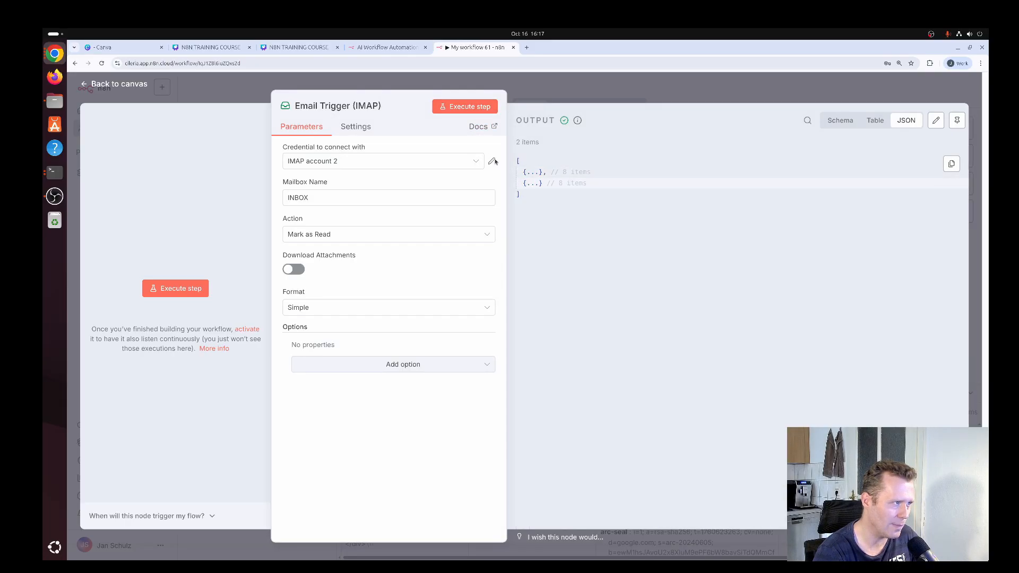
left_click(459, 107)
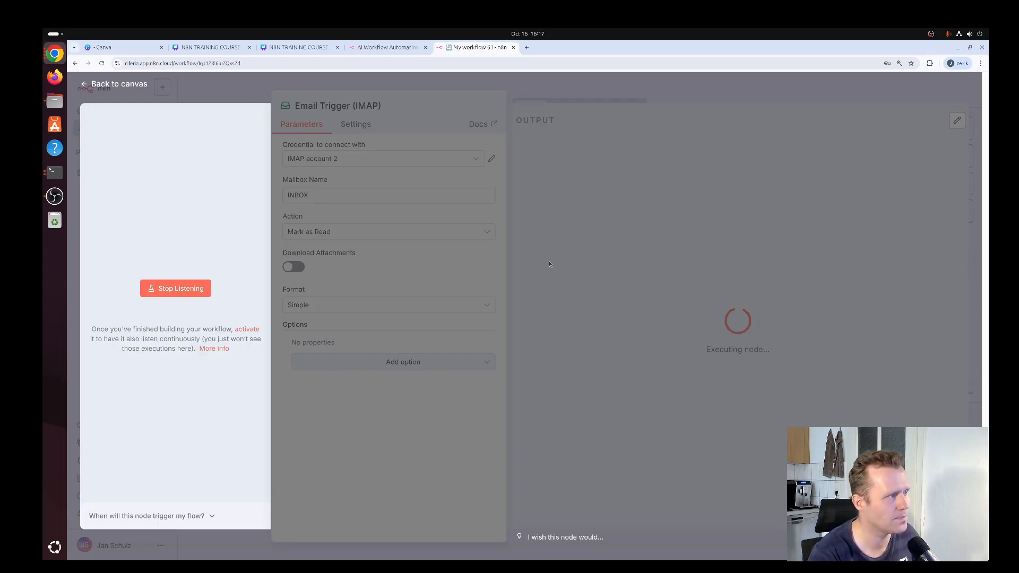
Switch to the Gmail inbox, reload it and mark the "Whats up?" and "Hey!" emails as unread
key("super")
left_click(722, 209)
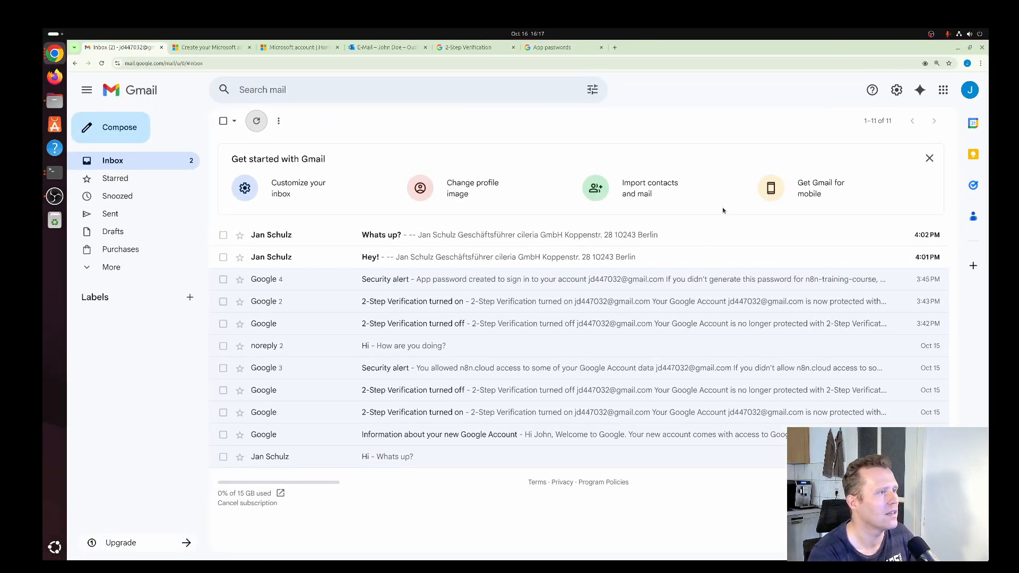
key("F5")
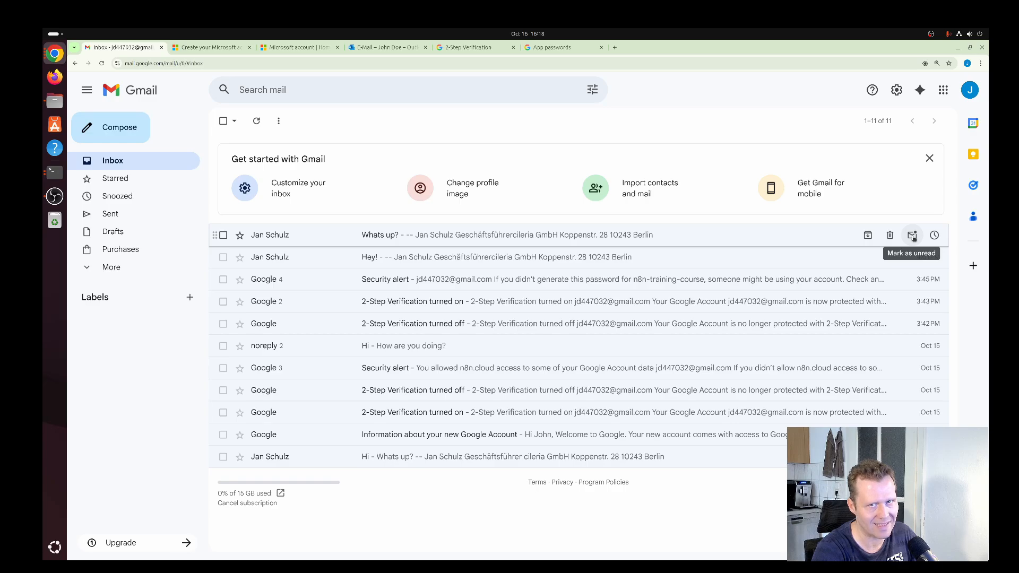
left_click(912, 236)
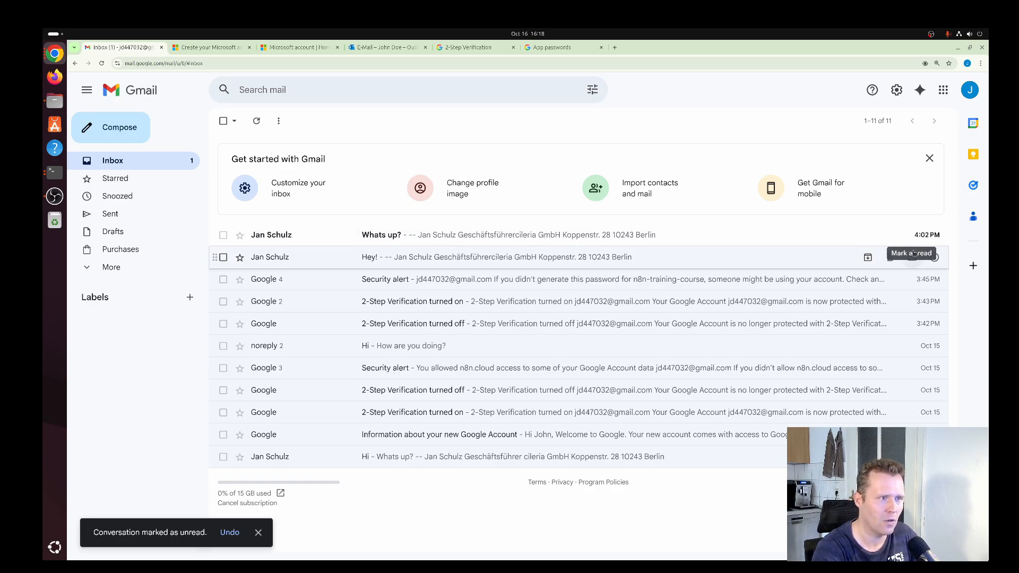
left_click(913, 258)
Switch back to n8n, stop the listening Email Trigger, execute it again and collapse both email items in its output
key("super")
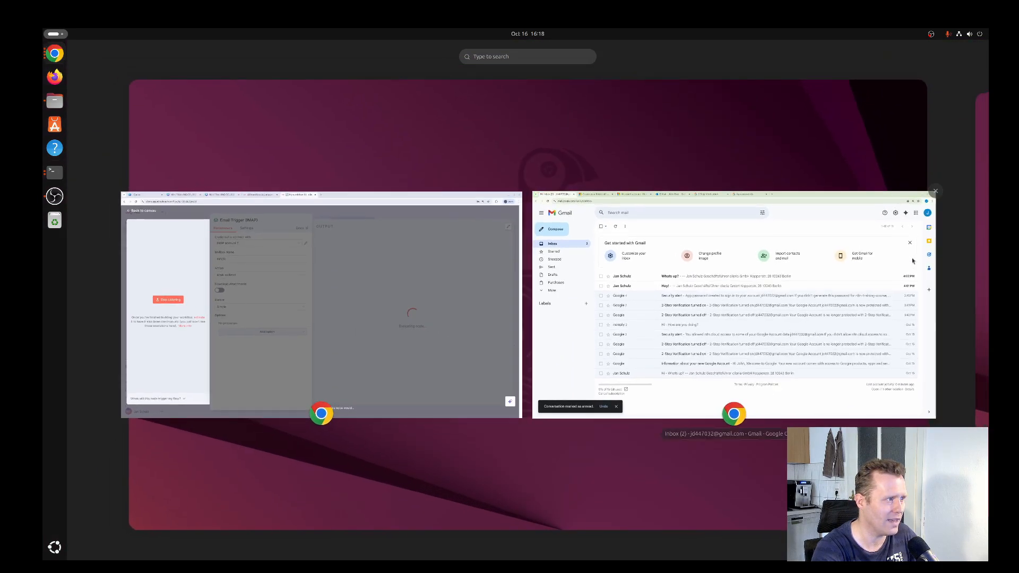
left_click(421, 305)
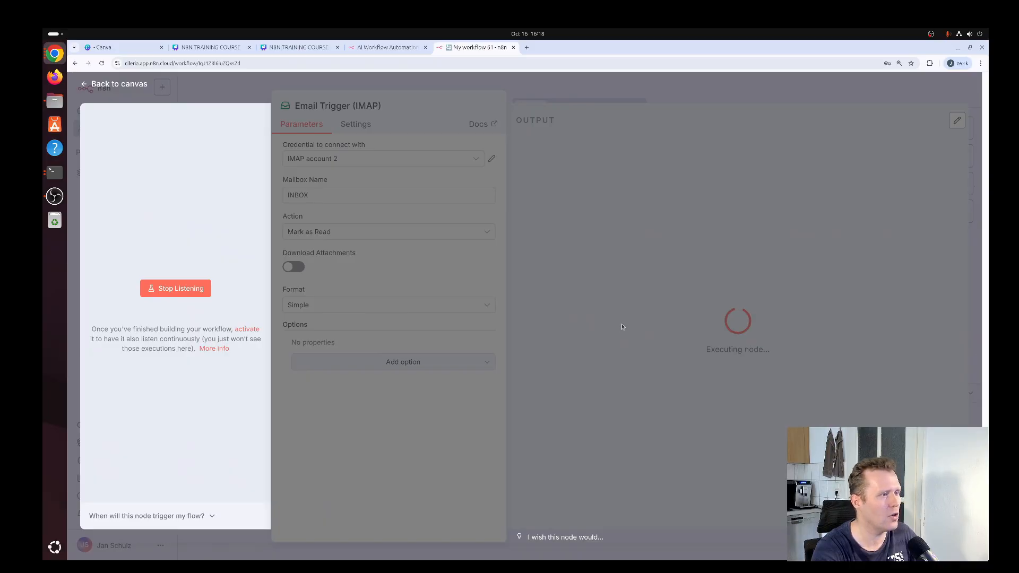
left_click(180, 288)
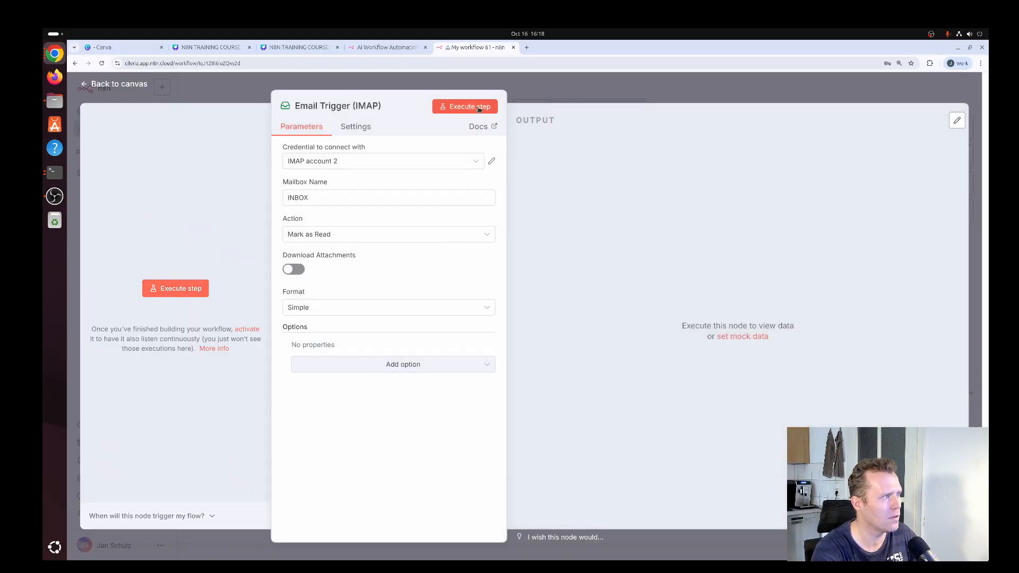
left_click(474, 107)
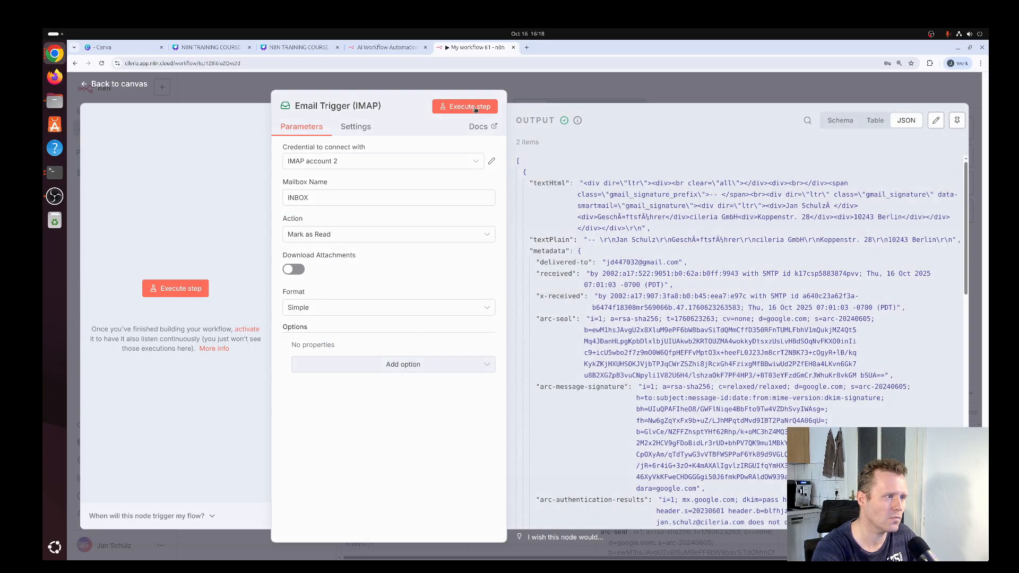
left_click(525, 173)
left_click(525, 183)
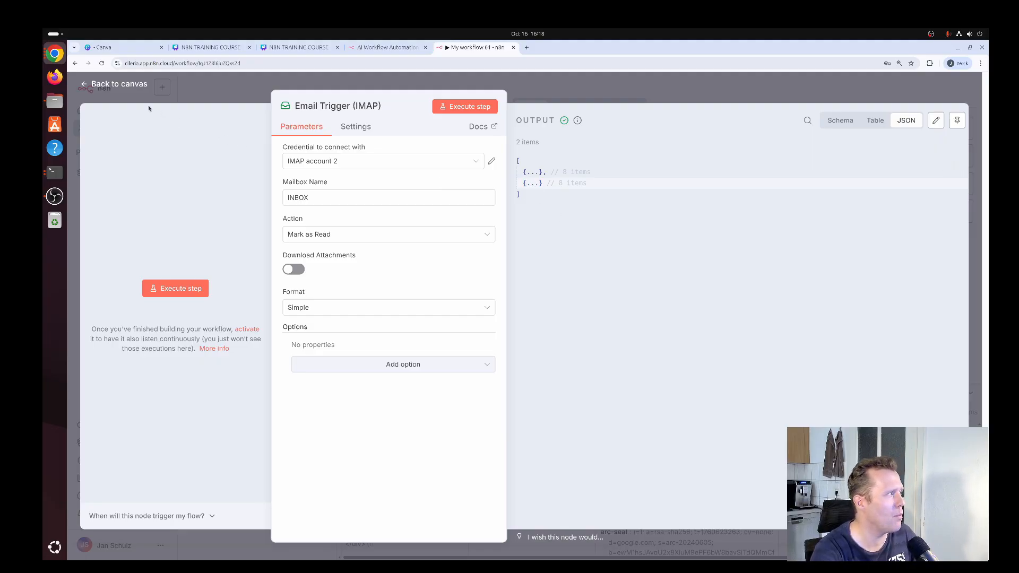
Return to the canvas and add an Edit Fields (Set) node after the Email Trigger
left_click(125, 85)
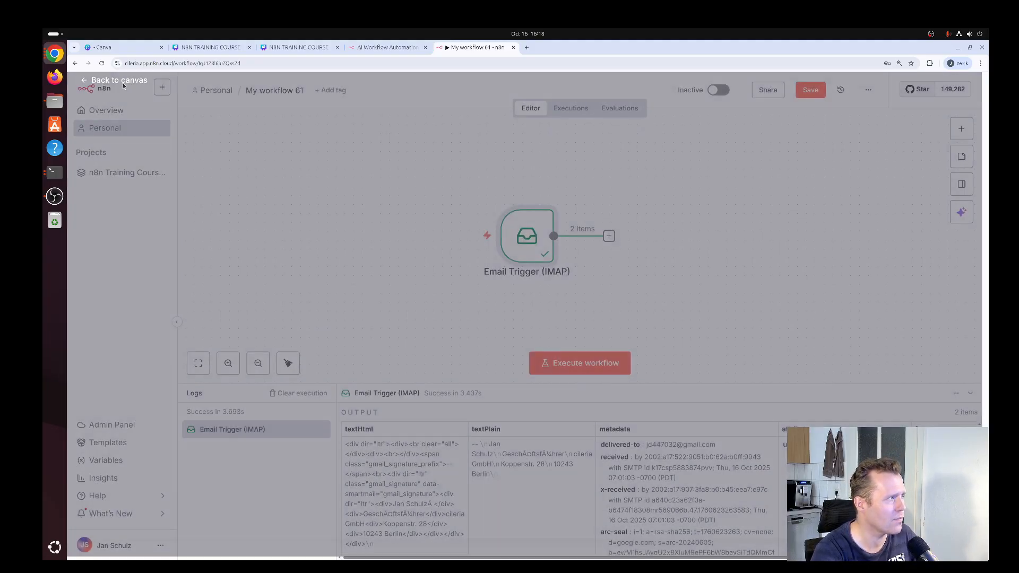
left_click(541, 227)
type("set")
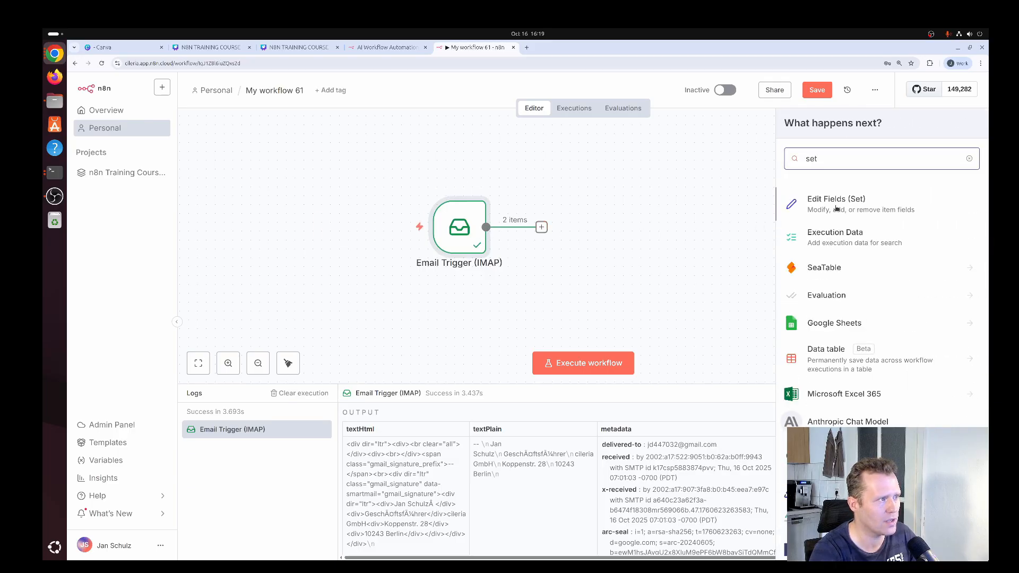
left_click(836, 207)
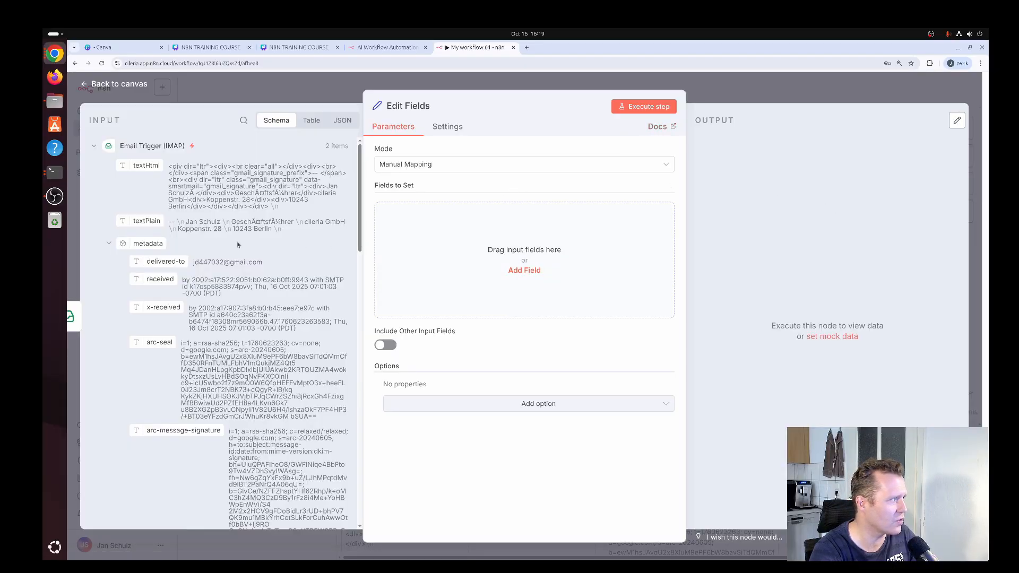
Collapse the metadata in the input schema and add a string field named from with the value {{ $json.from }}
left_click(343, 121)
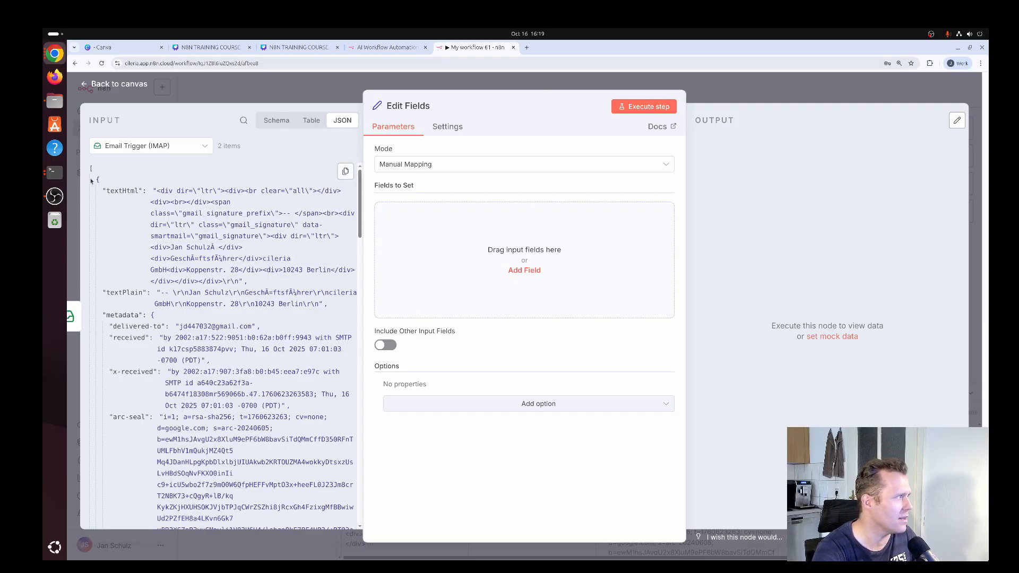
left_click(276, 121)
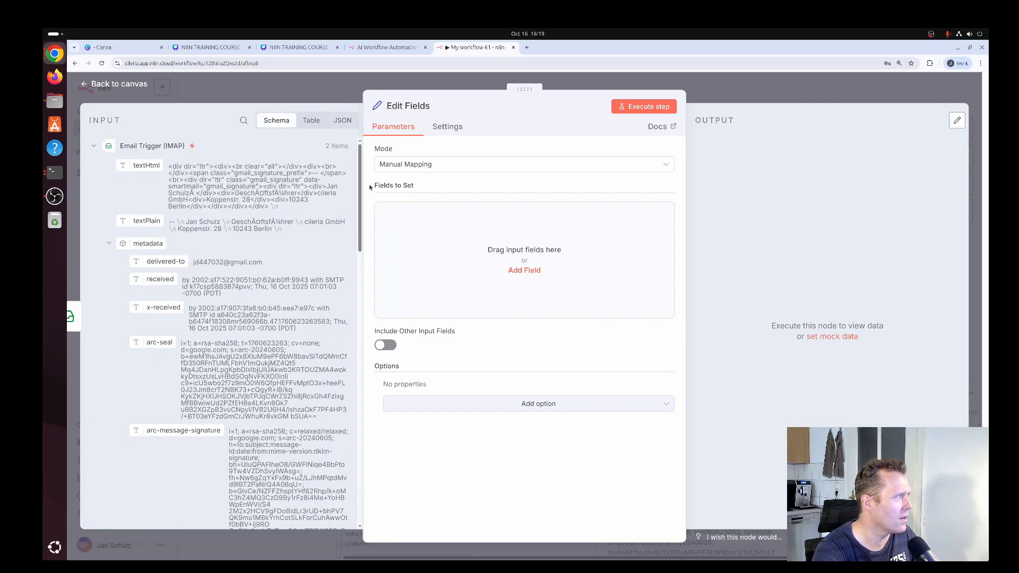
left_click(109, 243)
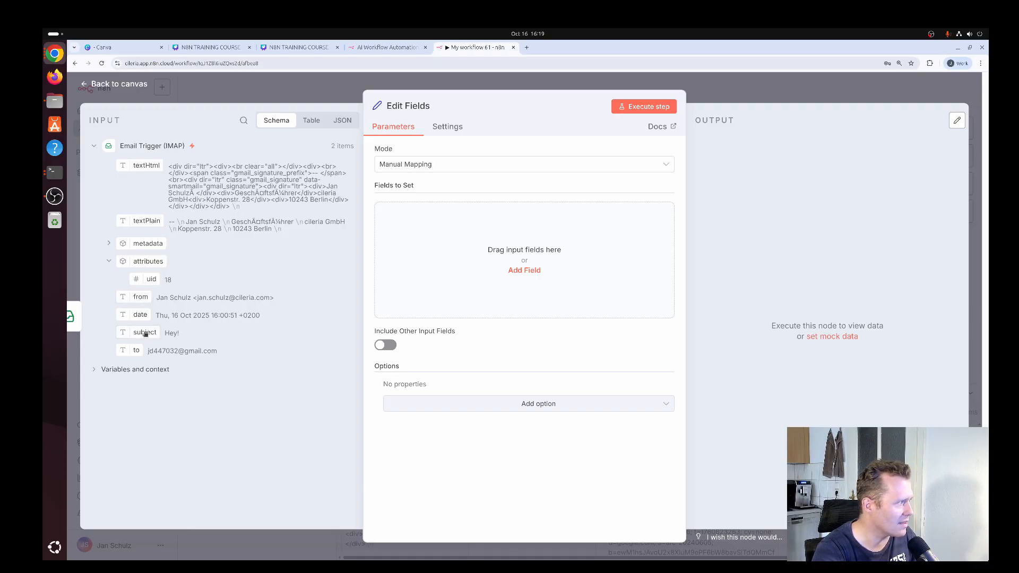
left_click_drag(197, 343, 527, 254)
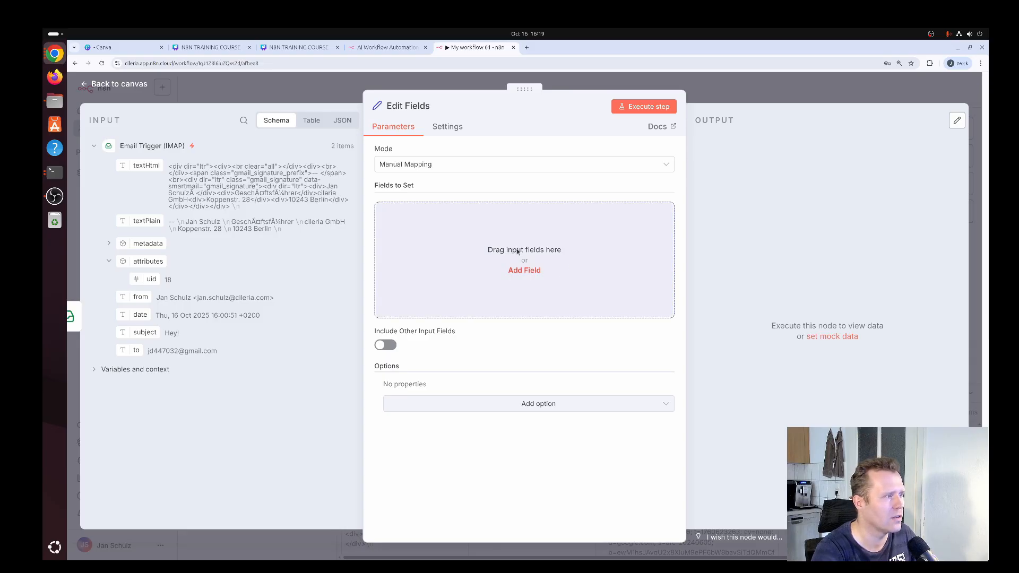
left_click(518, 251)
left_click(467, 214)
type("from")
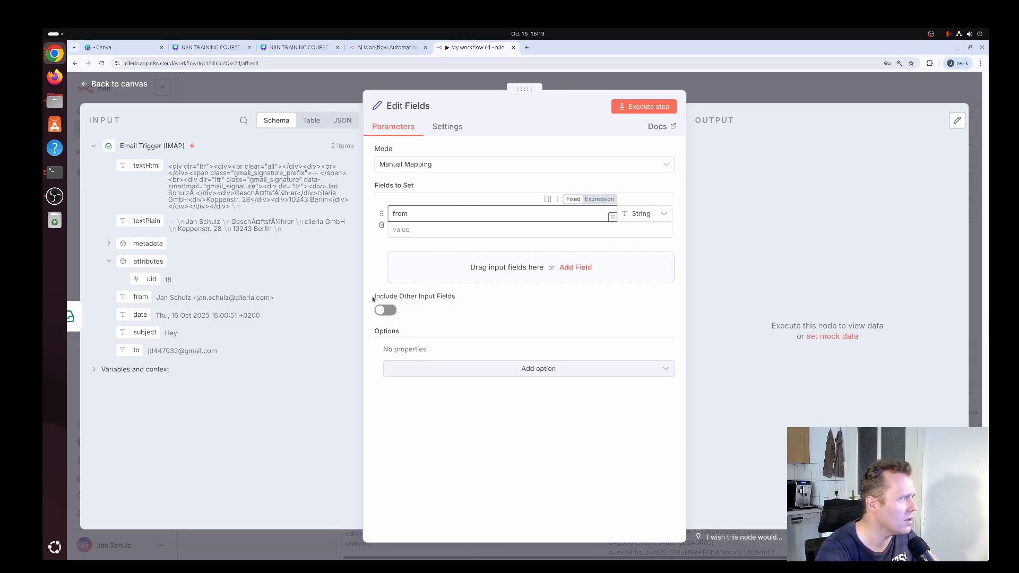
left_click_drag(140, 297, 428, 234)
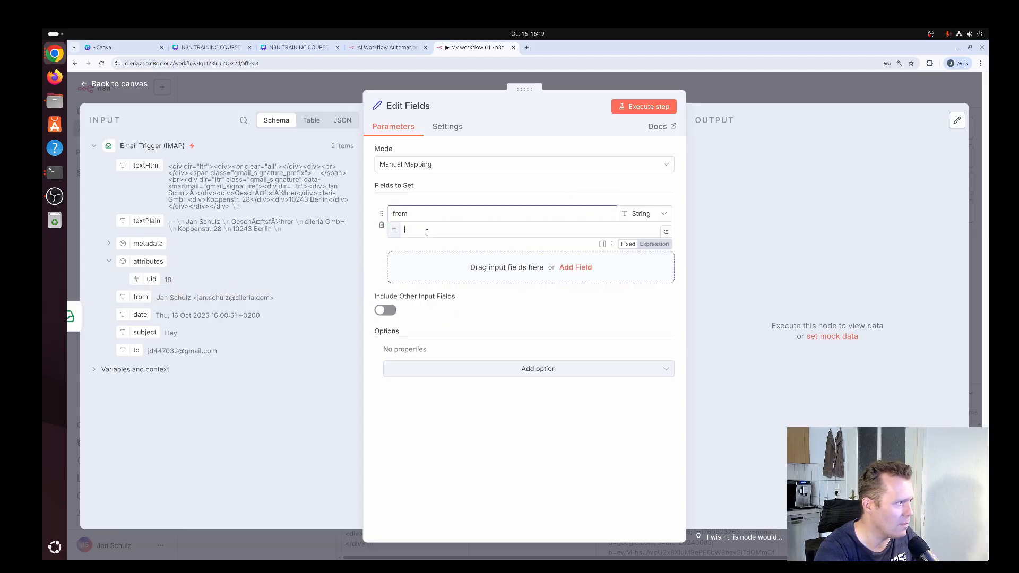
Add a second string field named subject with the value {{ $json.subject }}
left_click(581, 269)
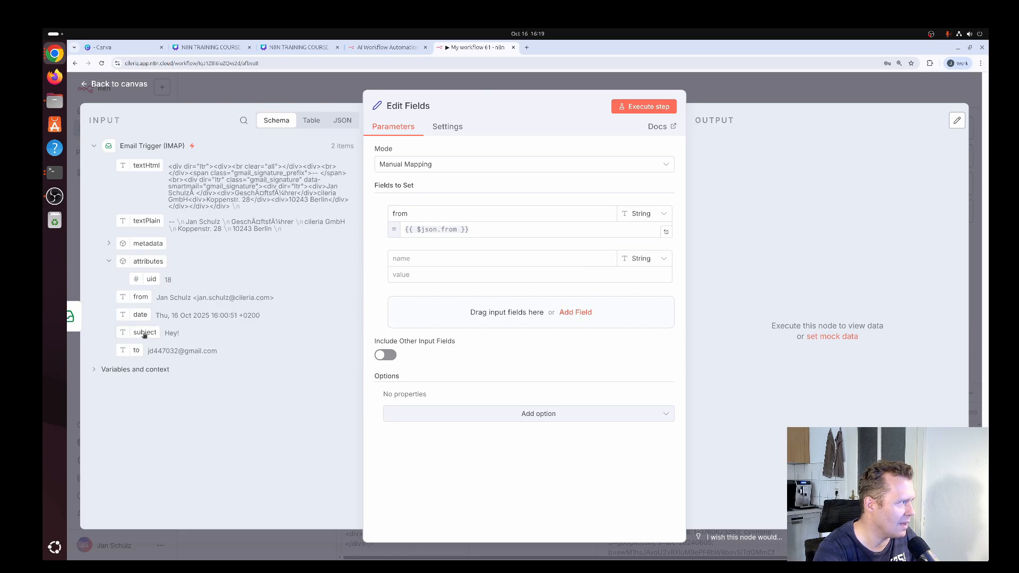
left_click(433, 258)
type("subject")
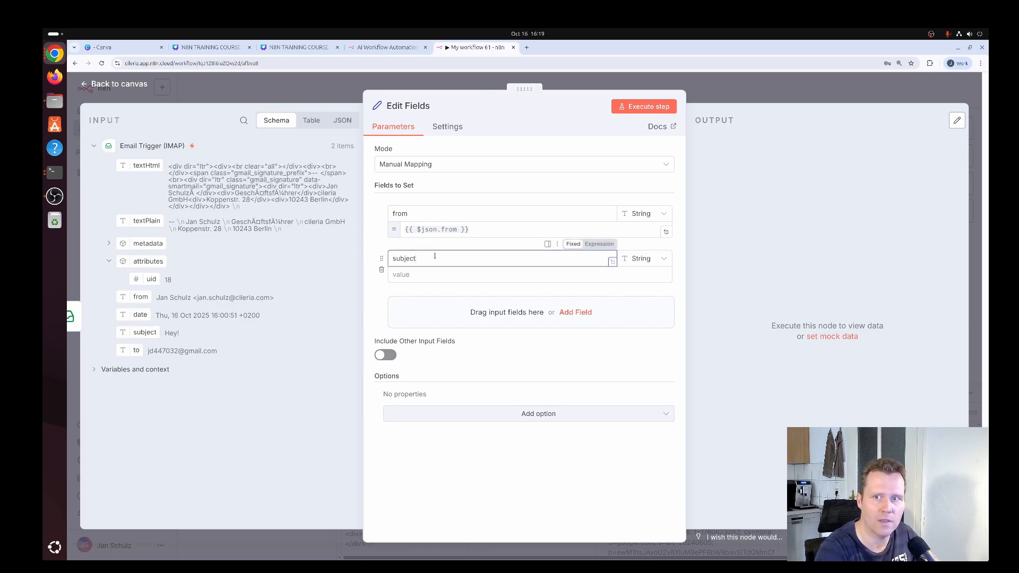
left_click_drag(157, 334, 414, 281)
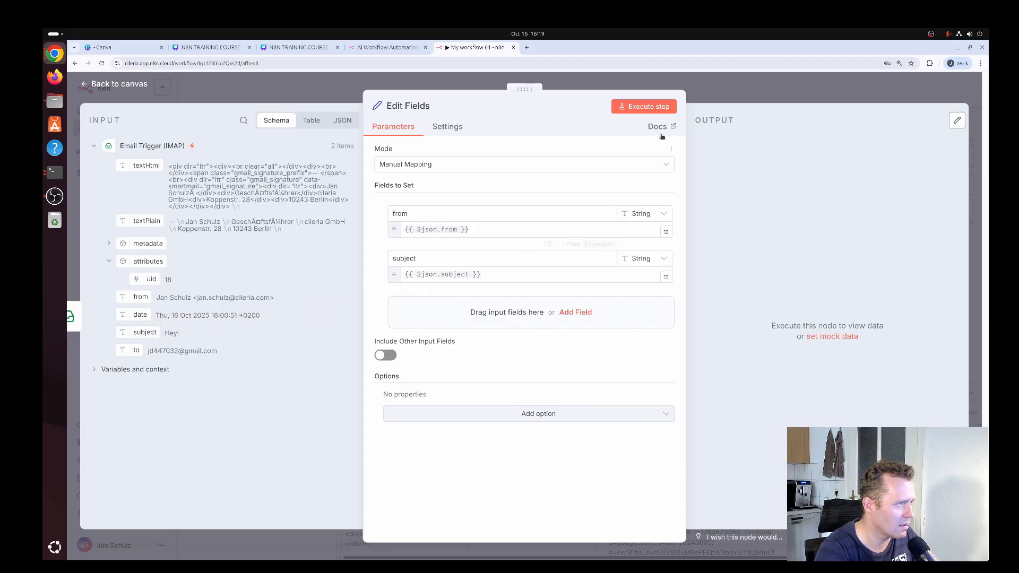
Execute the Edit Fields step, then run the whole workflow from the canvas
left_click(657, 107)
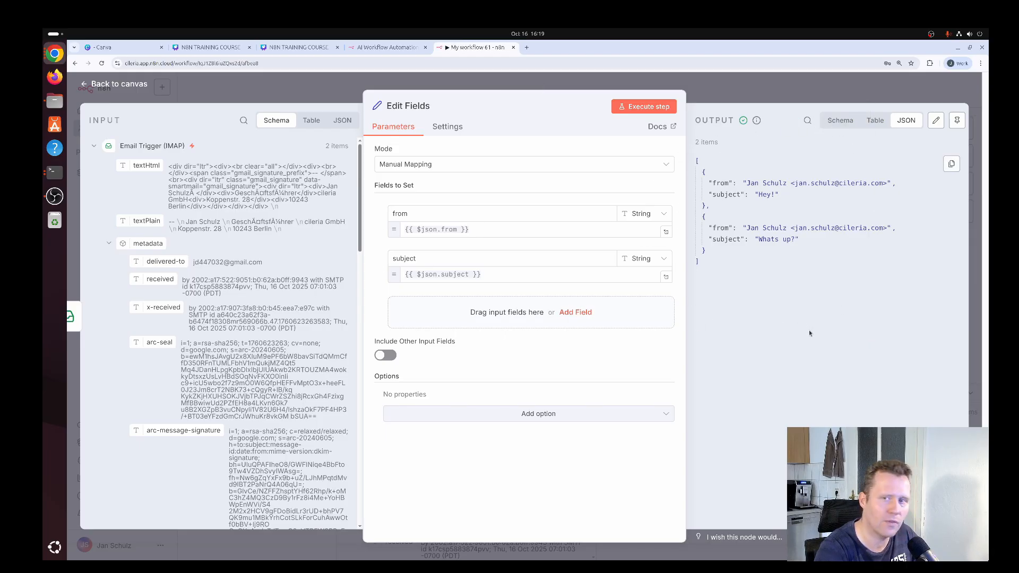
left_click(130, 86)
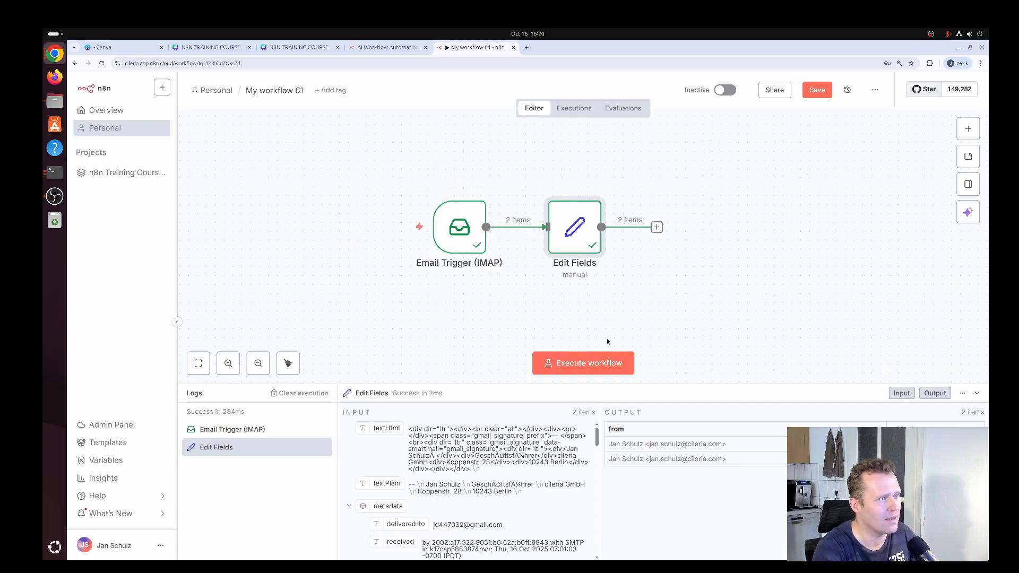
left_click(594, 365)
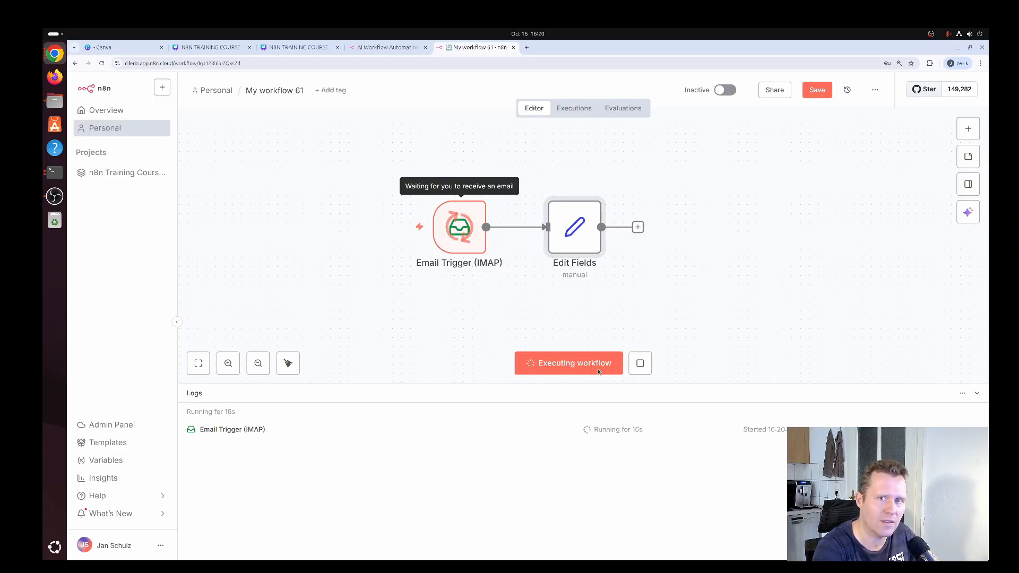
Switch to Gmail and mark the "Whats up?" and "Hey!" emails as unread again
key("super")
left_click(655, 371)
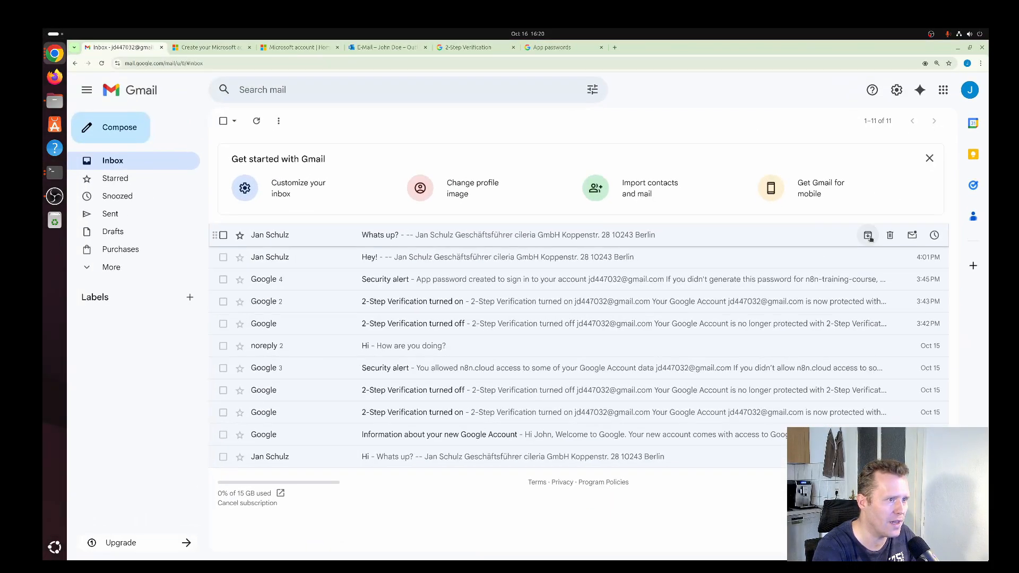
left_click(912, 236)
left_click(911, 257)
Switch back to n8n, stop the waiting execution and execute the workflow again
key("super")
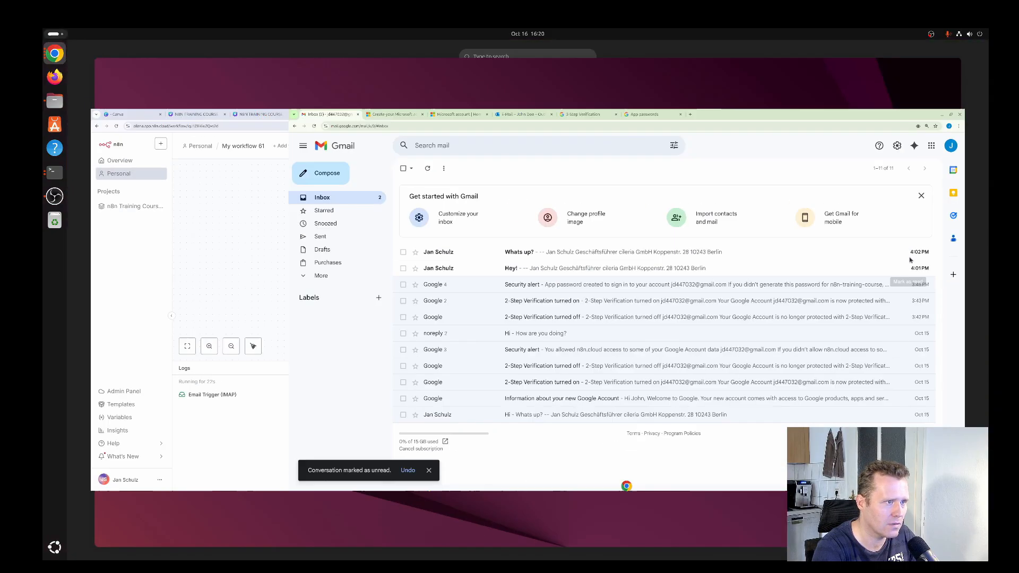
left_click(466, 297)
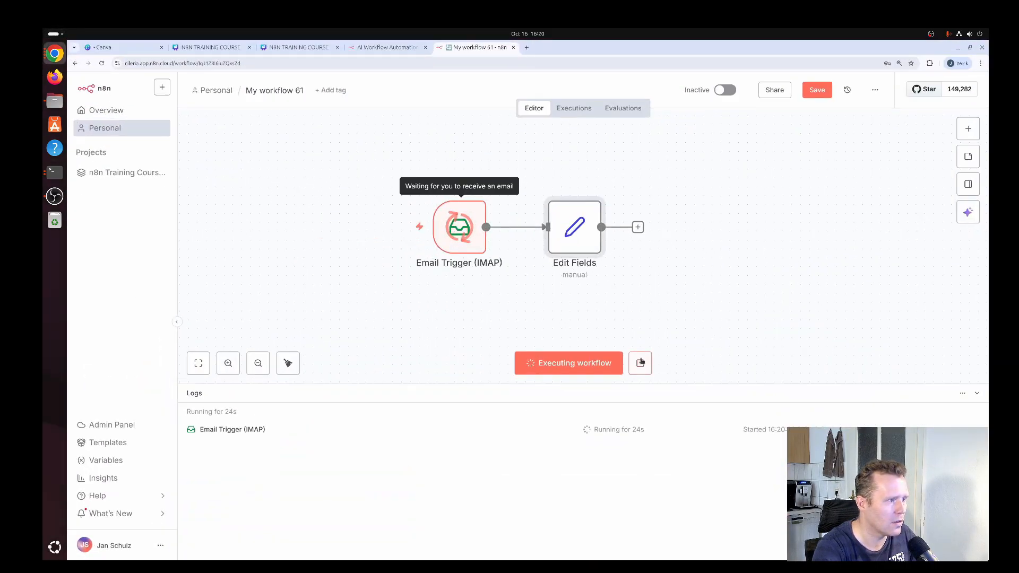
left_click(641, 362)
left_click(629, 363)
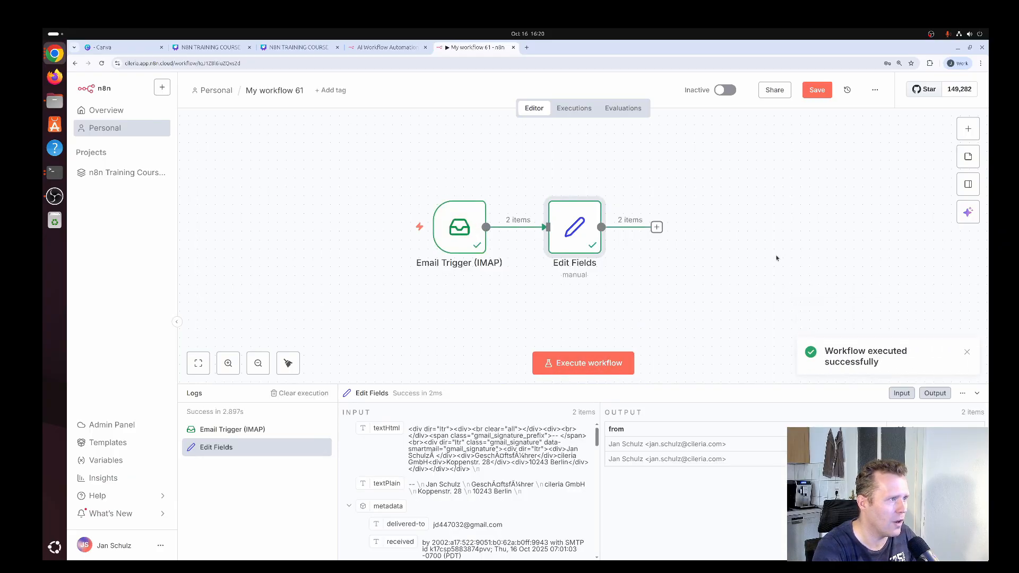
left_click_drag(576, 234, 585, 234)
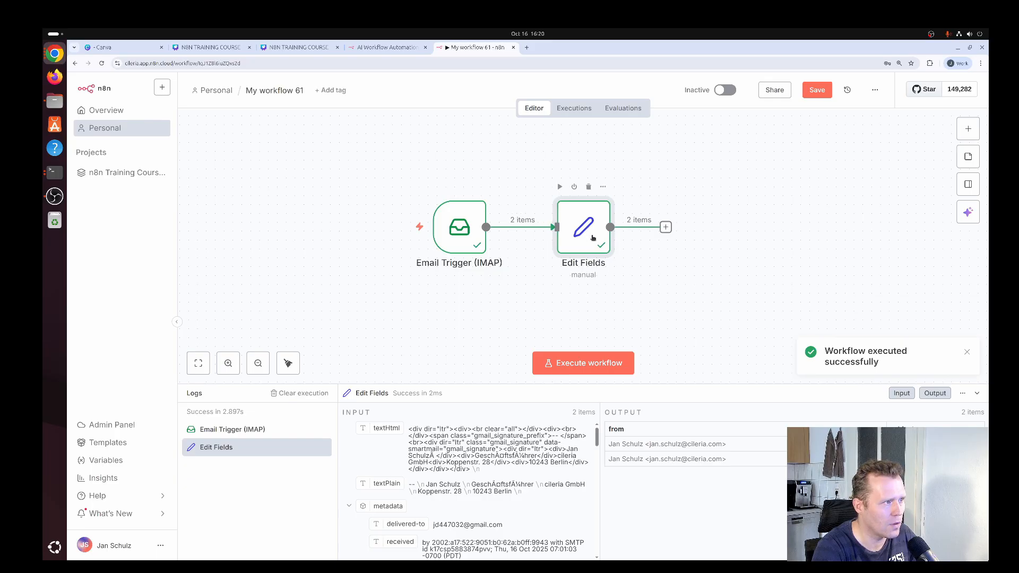
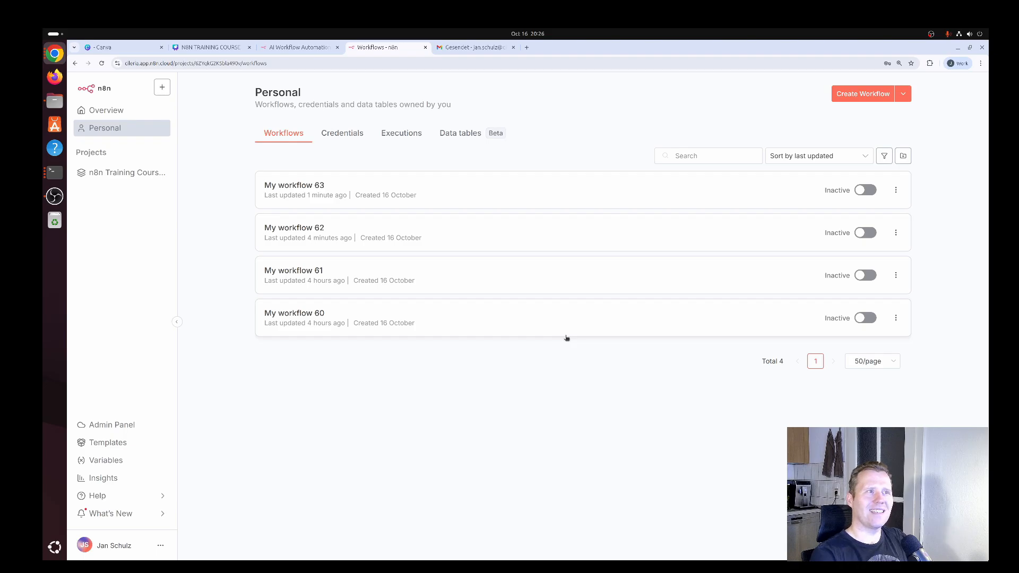
Create a new workflow that starts with a manual trigger
left_click(876, 95)
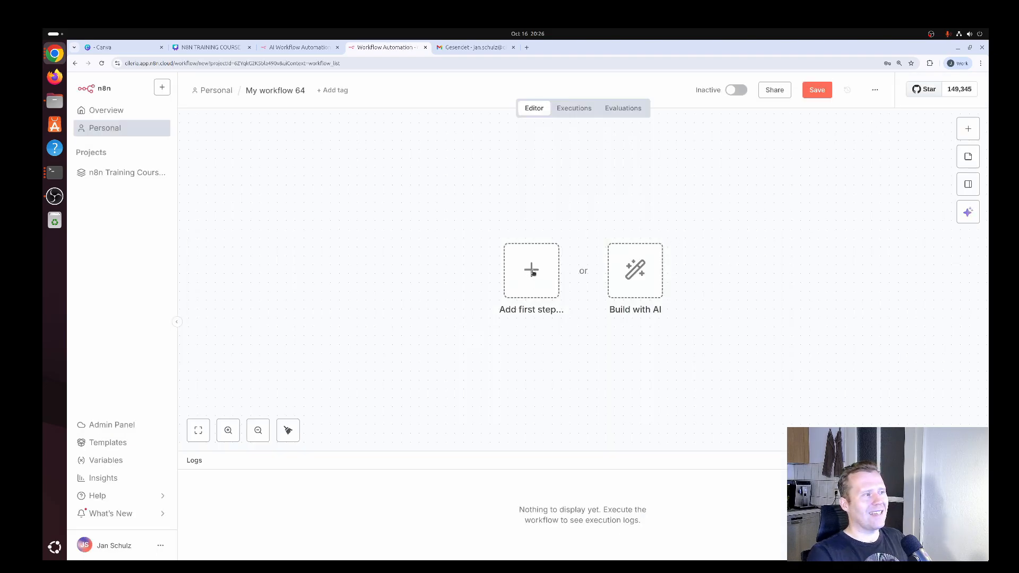
left_click(532, 271)
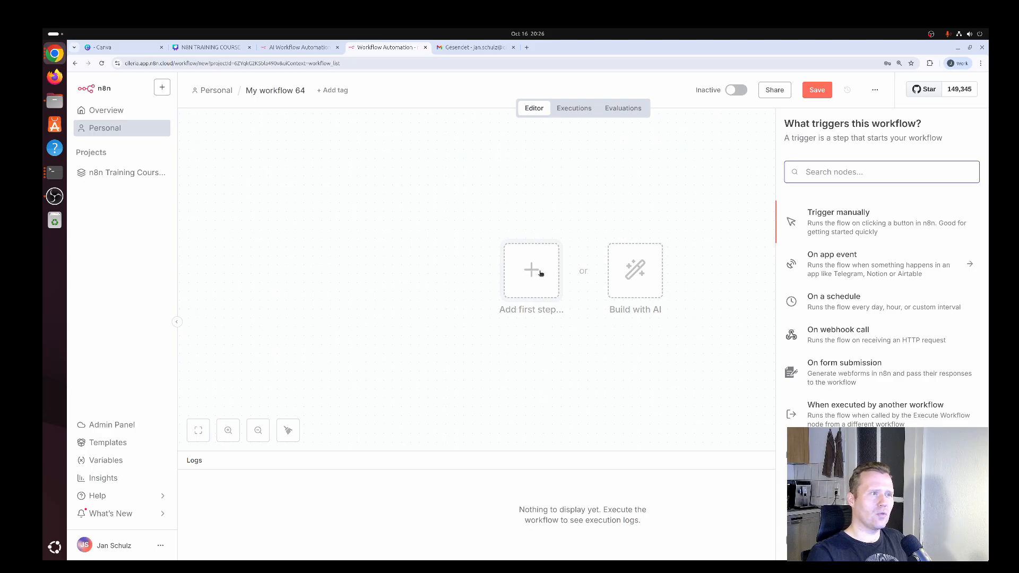
left_click(849, 227)
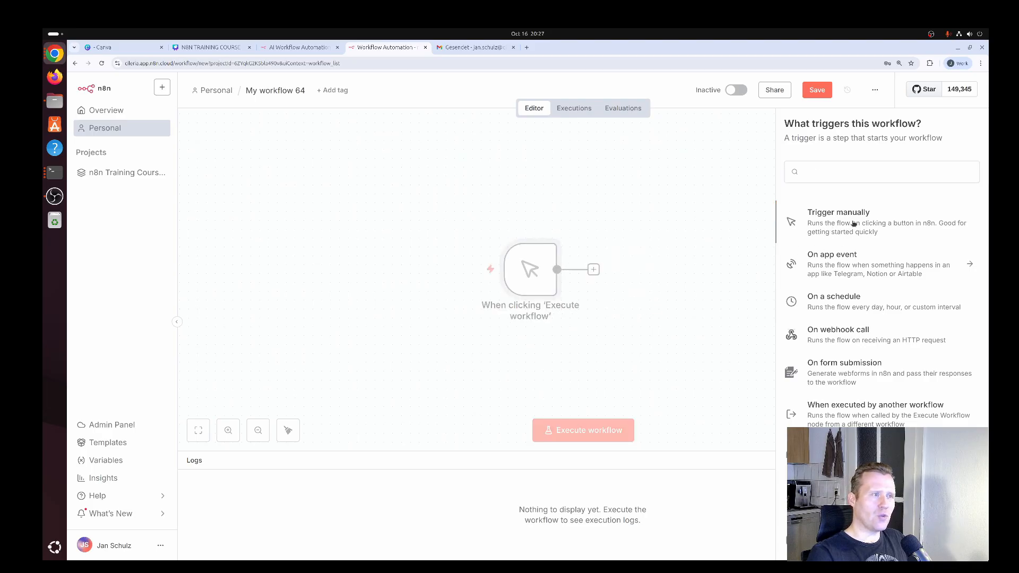
left_click_drag(513, 271, 458, 270)
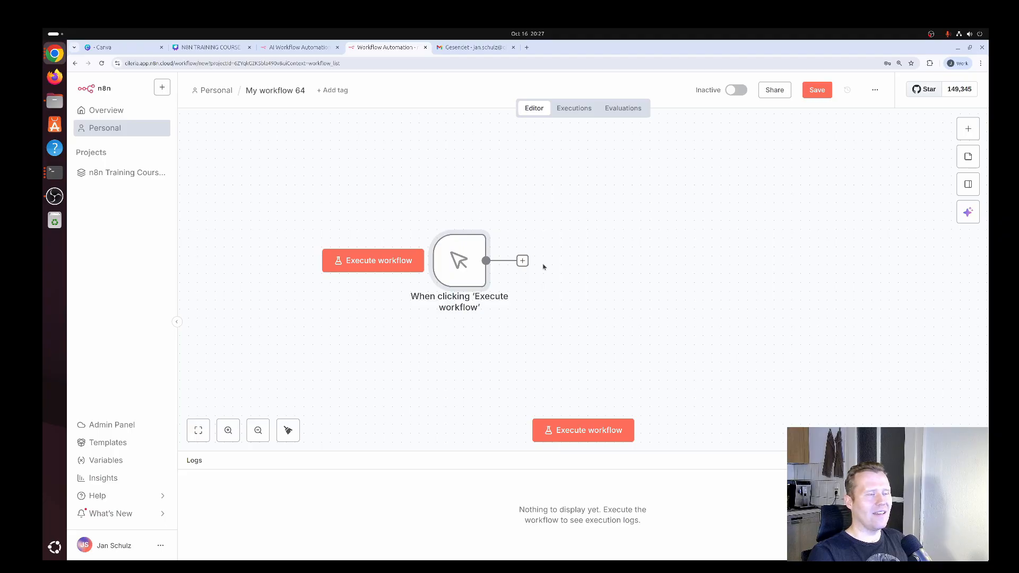
Add a Gmail Get many messages node after the manual trigger, execute it, check the number of returned items and return to the canvas
left_click(525, 264)
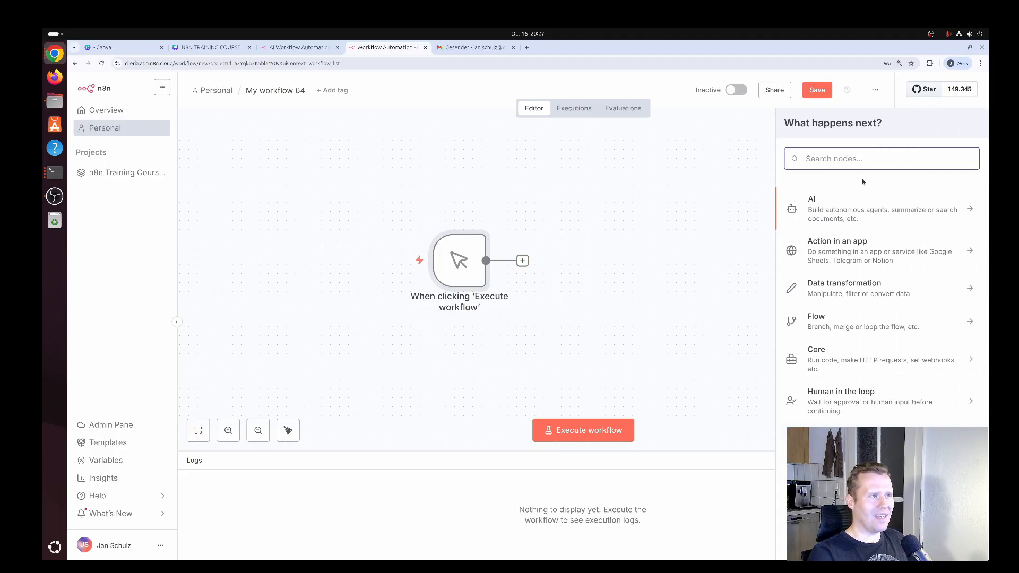
type("gmail")
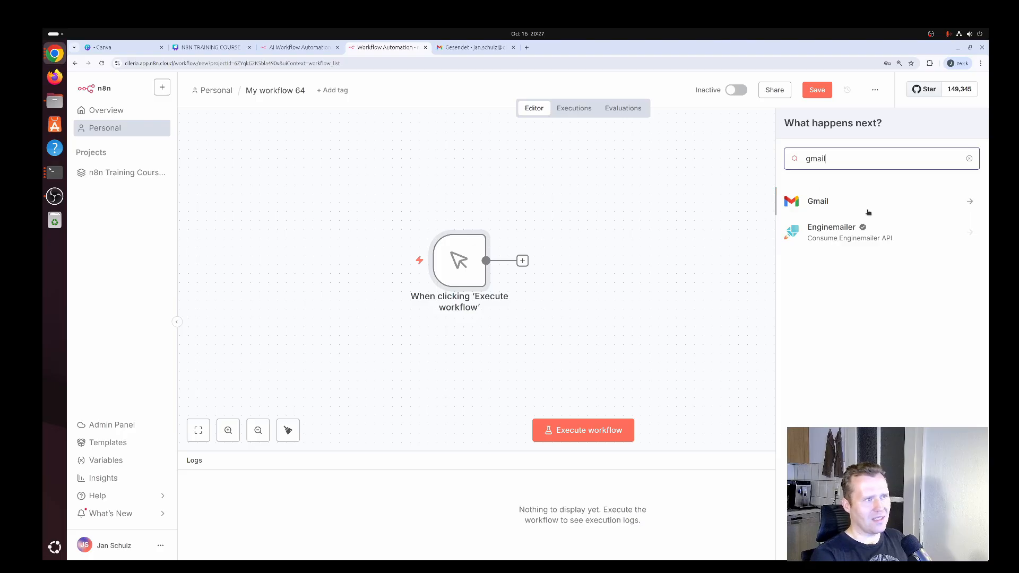
left_click(828, 204)
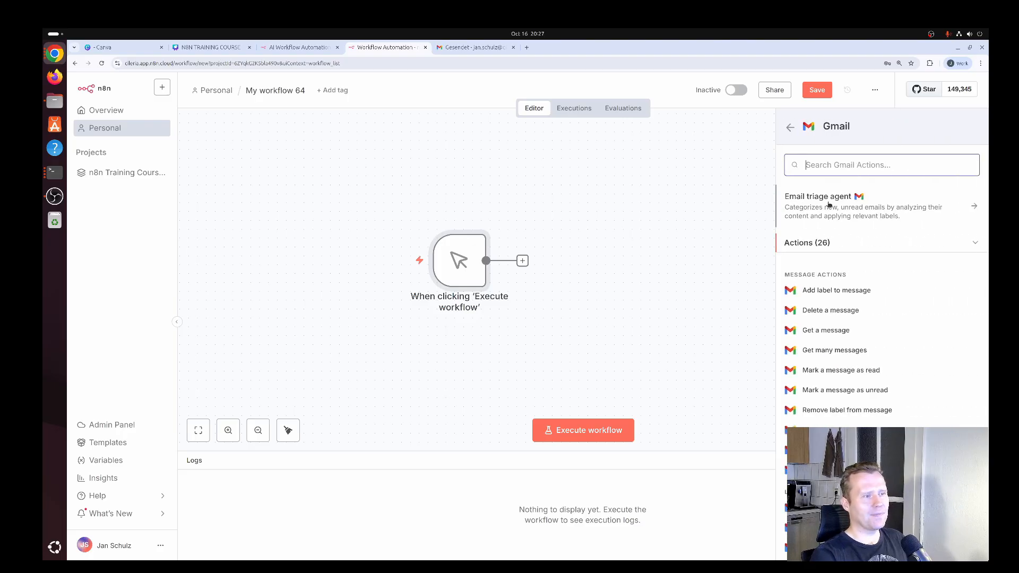
left_click(847, 354)
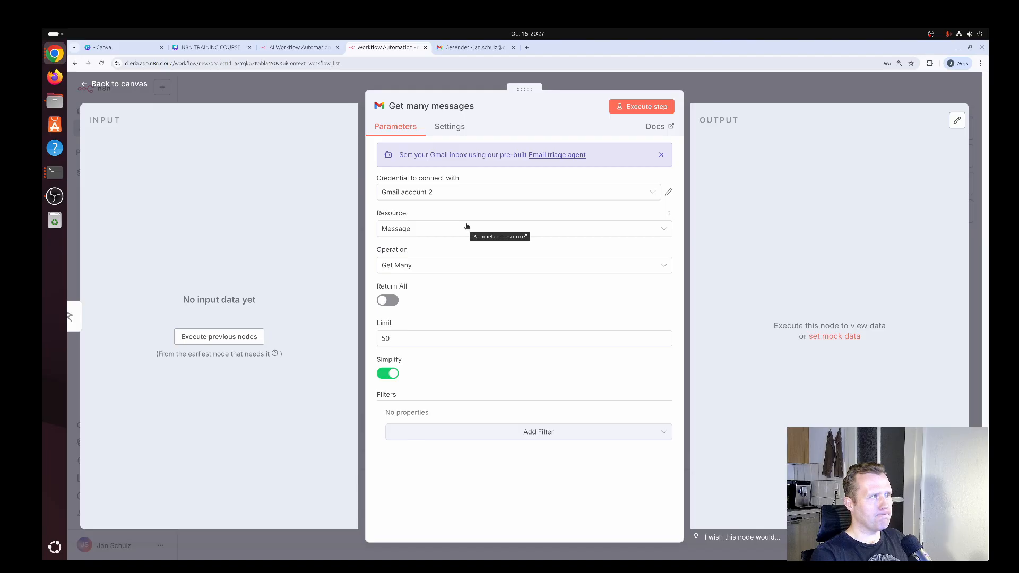
left_click(634, 107)
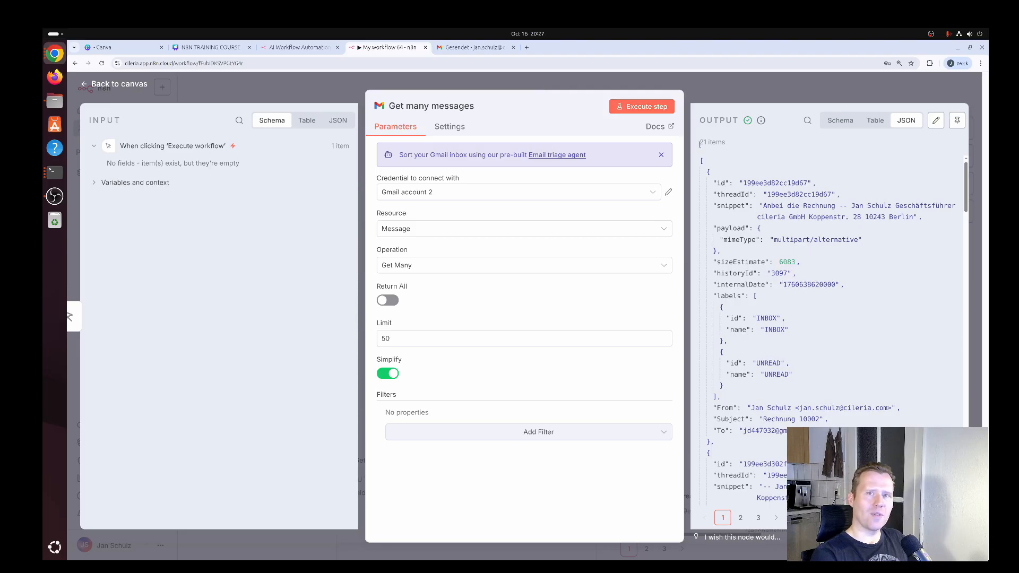
left_click_drag(700, 143, 735, 144)
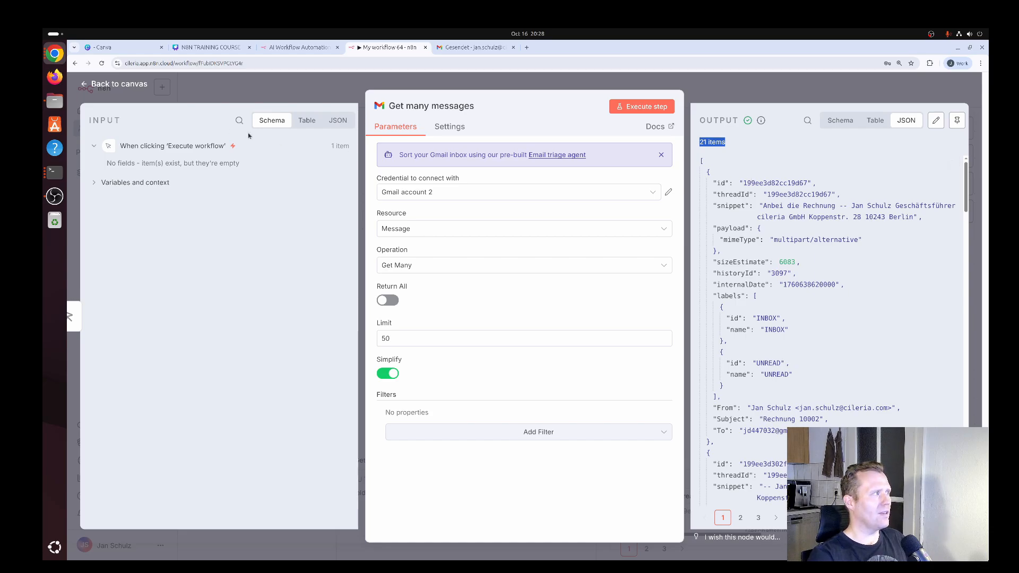
left_click(127, 86)
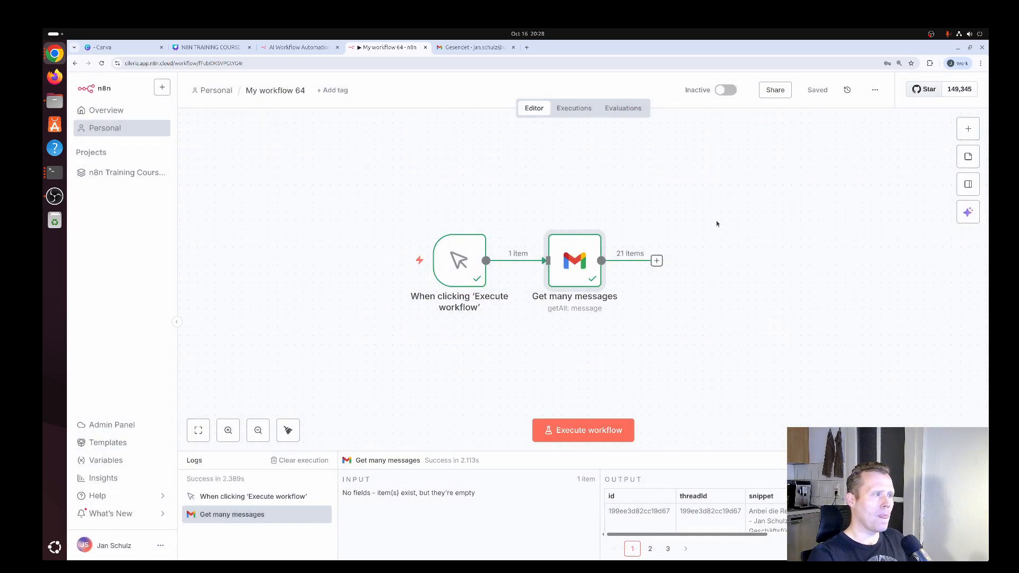
Add an AI Agent node after Get many messages and set its prompt source to Define below
left_click(657, 261)
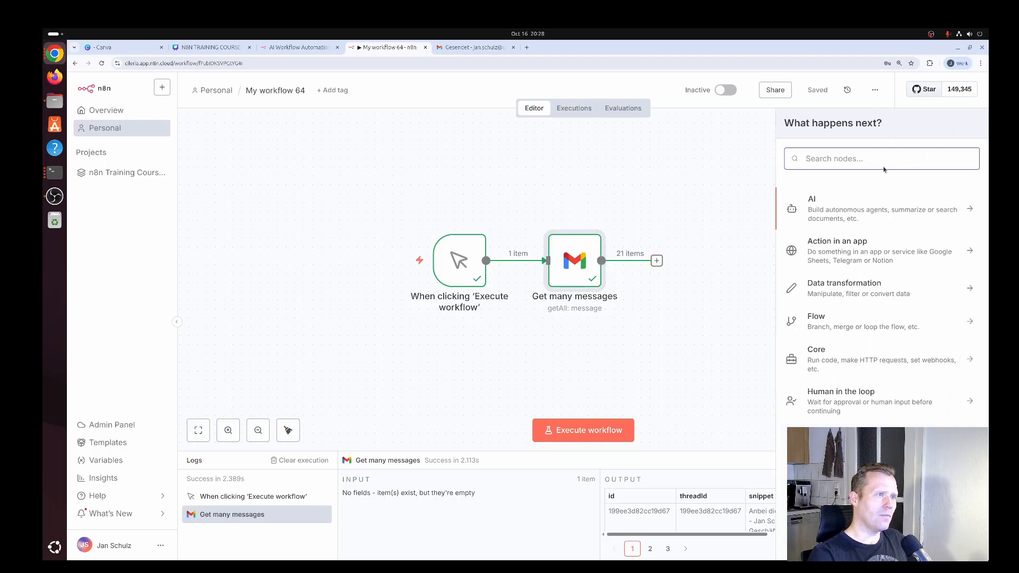
type("ai a")
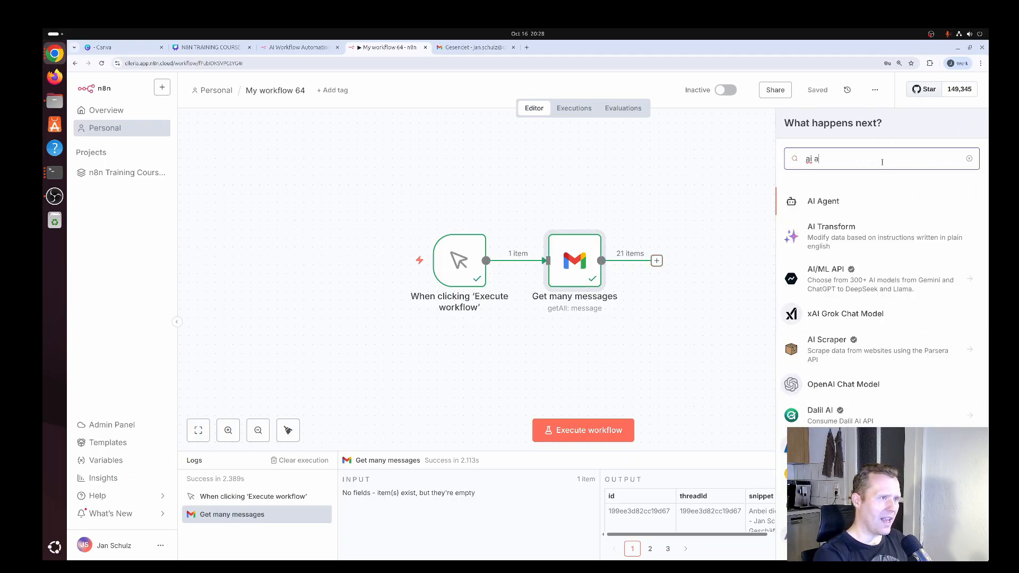
type("gent")
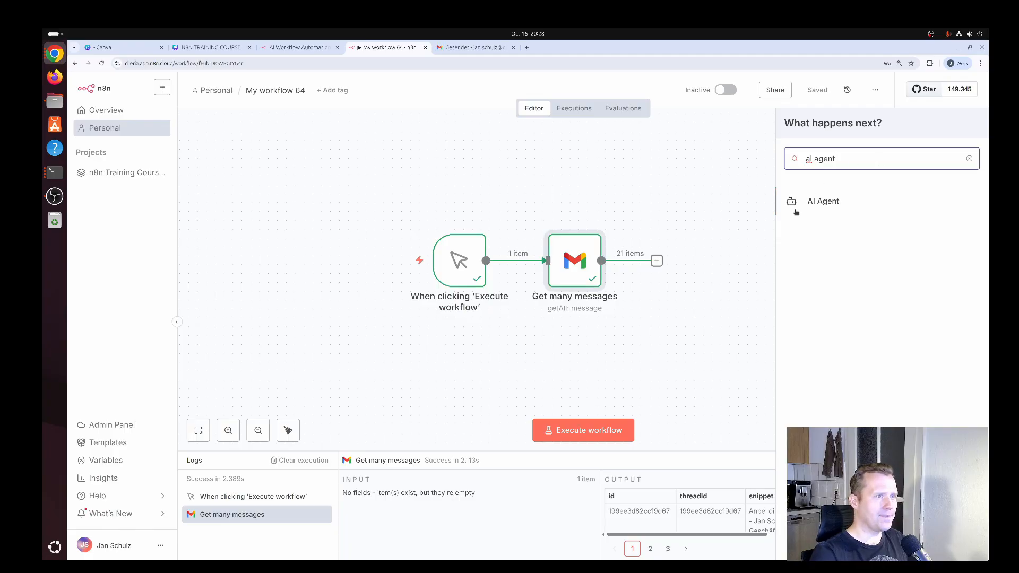
left_click(823, 201)
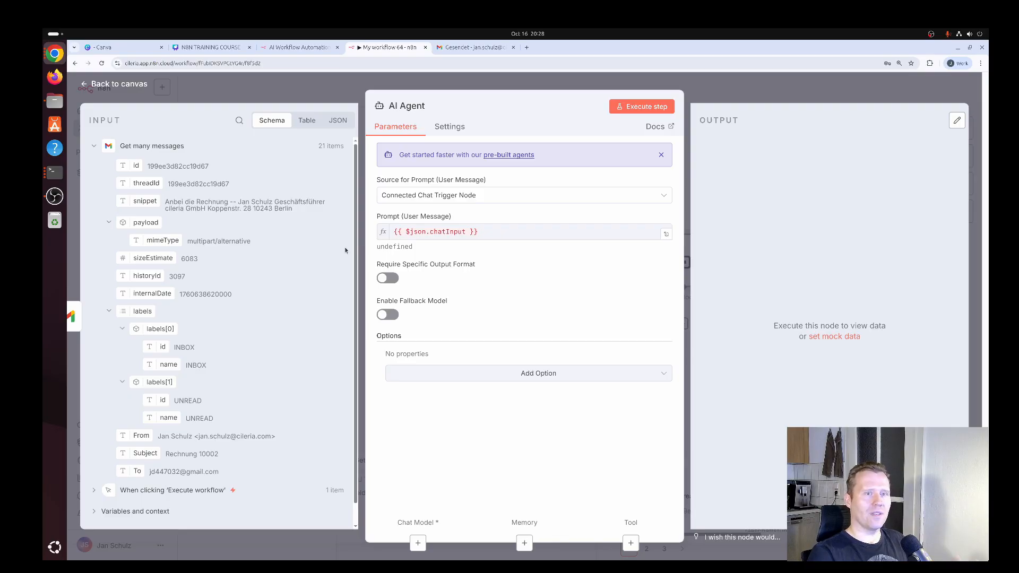
left_click(455, 195)
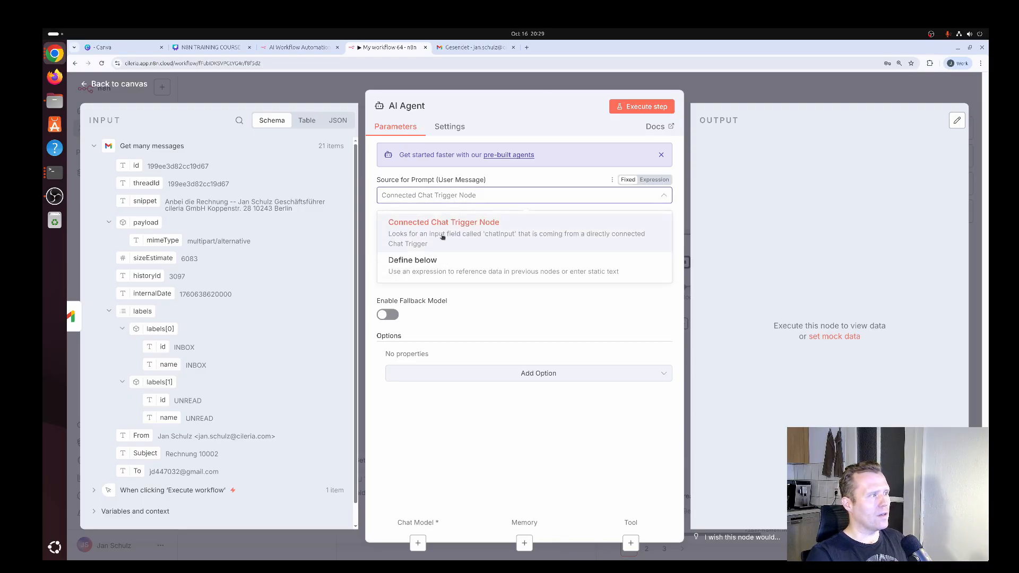
left_click(424, 266)
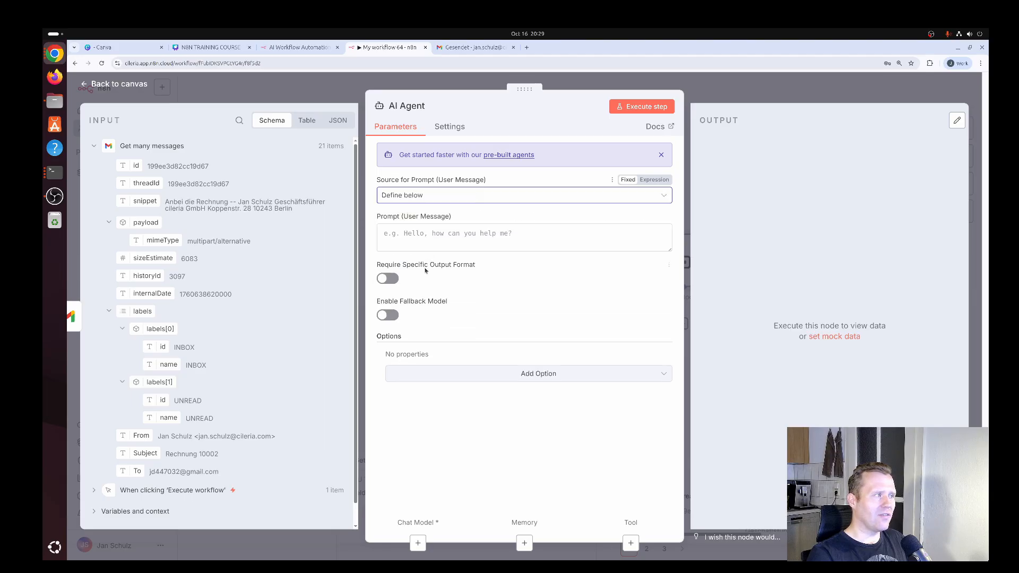
Enlarge the user prompt box and write a "# Task" section: Classify the following email into either "newProject", "invoice" or "etc"
left_click(465, 233)
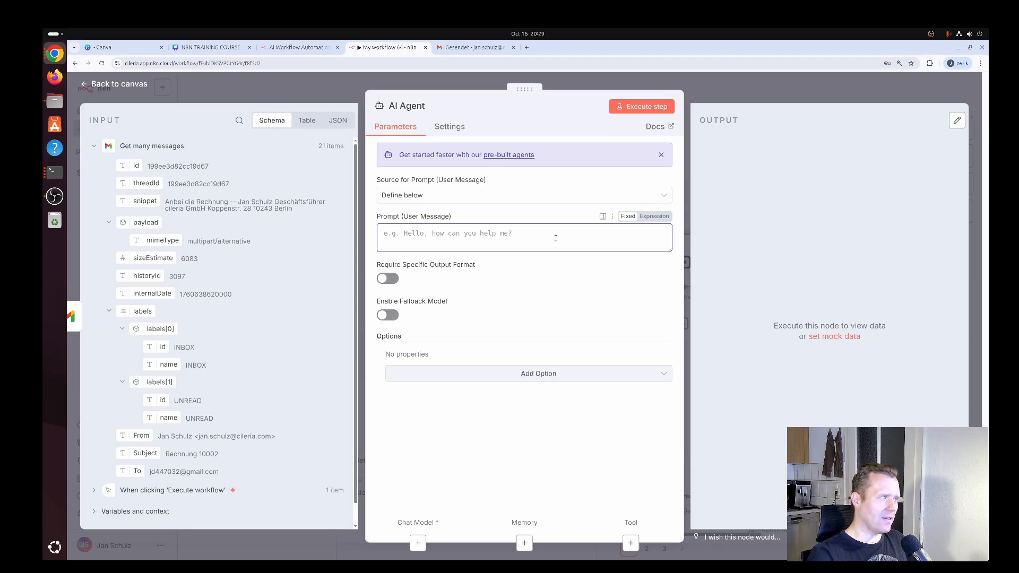
key("Return")
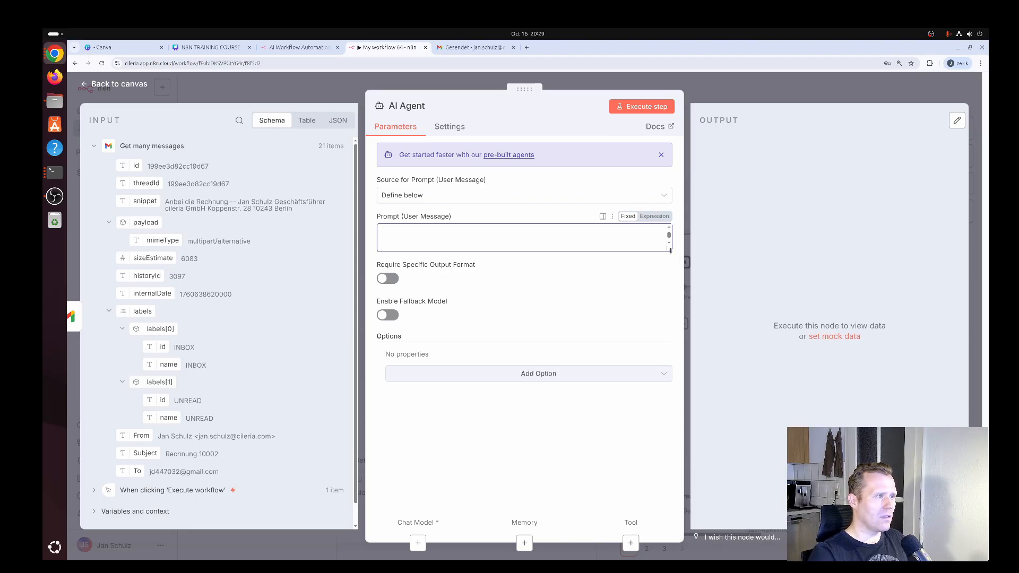
left_click_drag(670, 249, 665, 345)
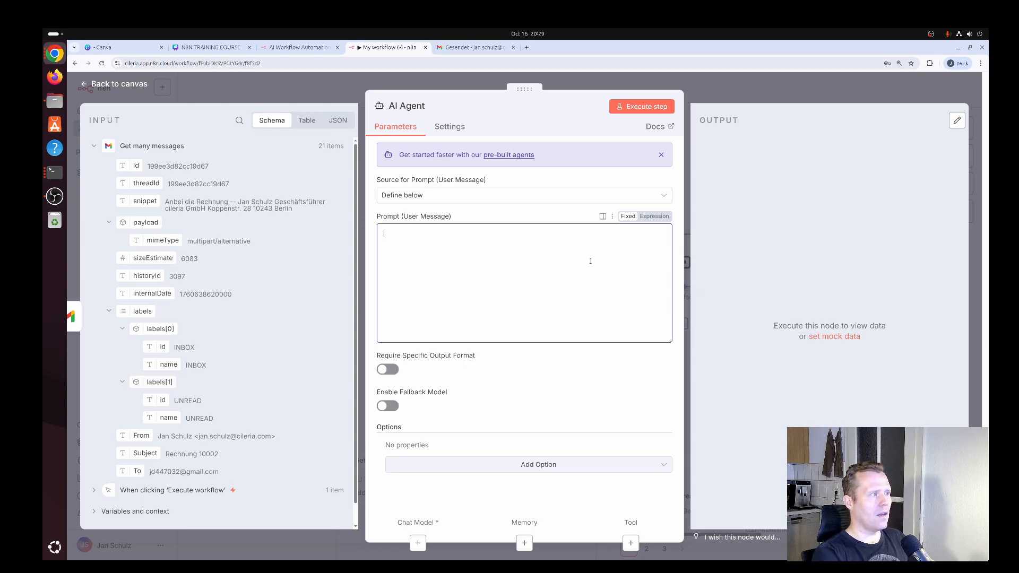
type("# ")
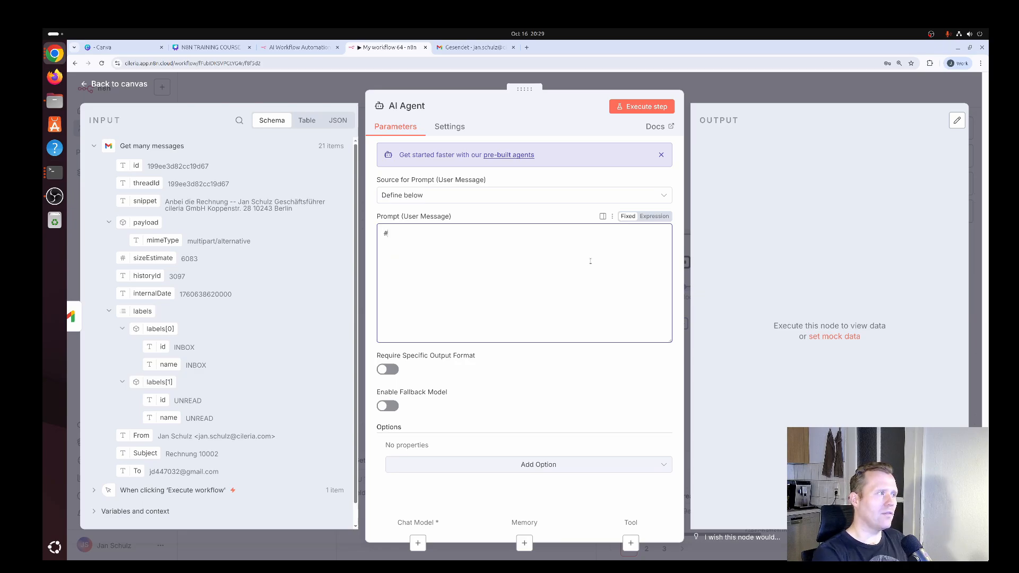
type("Task  ")
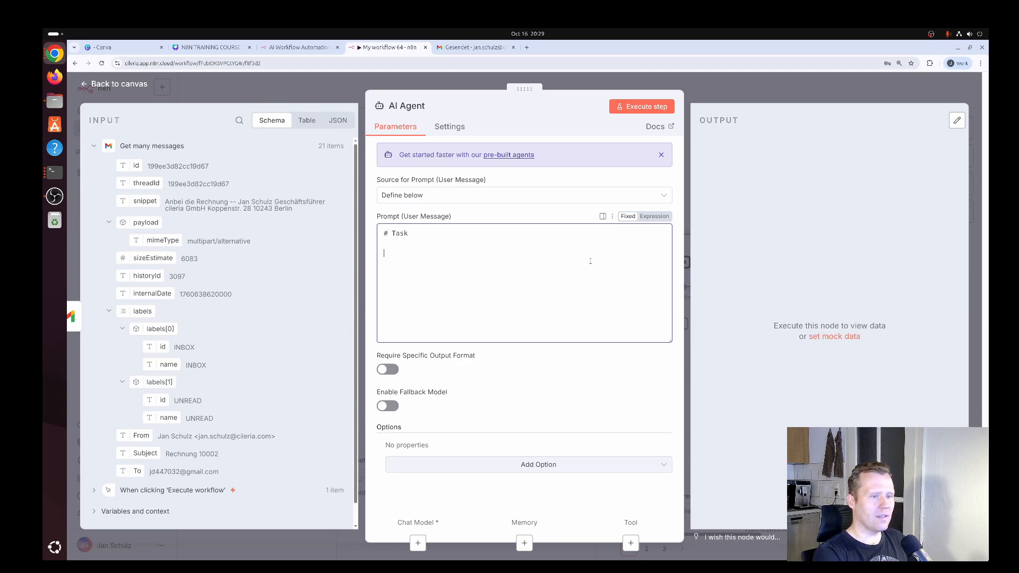
type("Classify t")
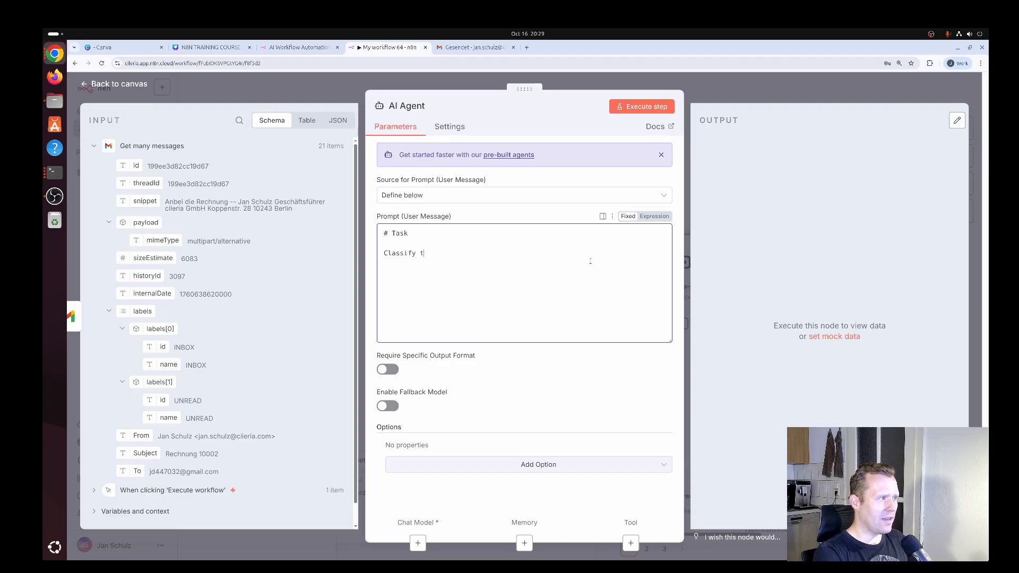
type("he following em")
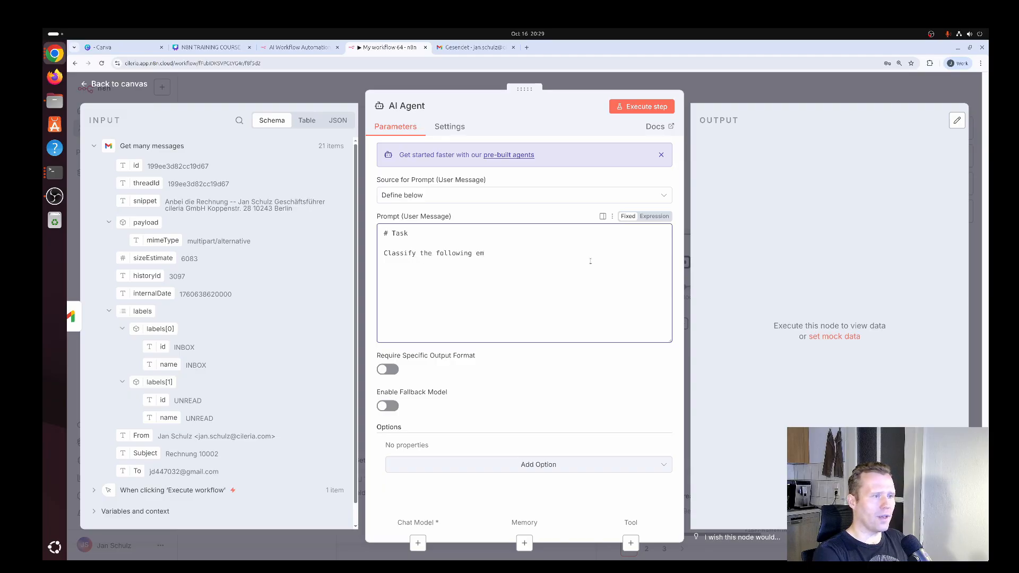
type("ail into ")
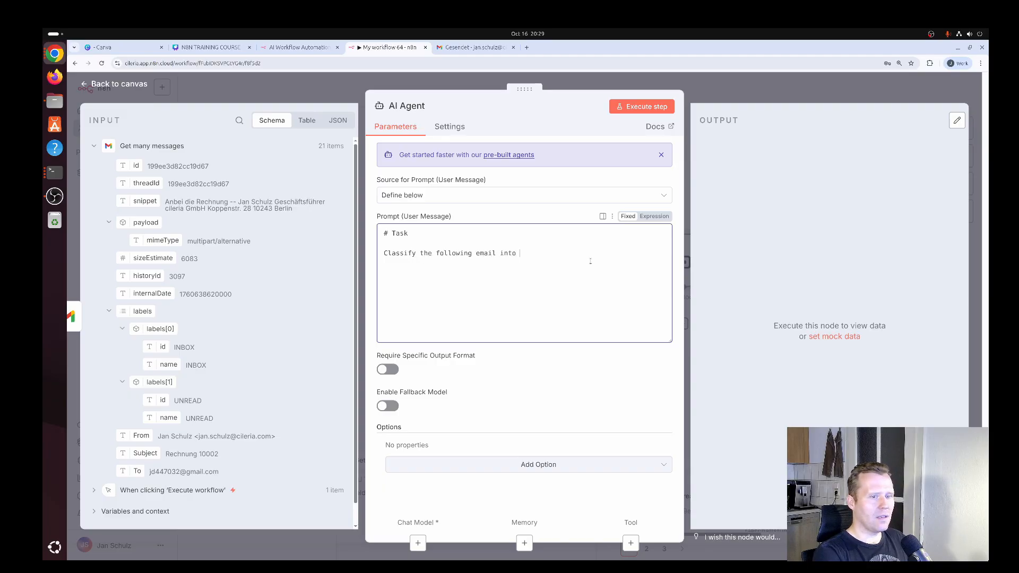
type("either \"new")
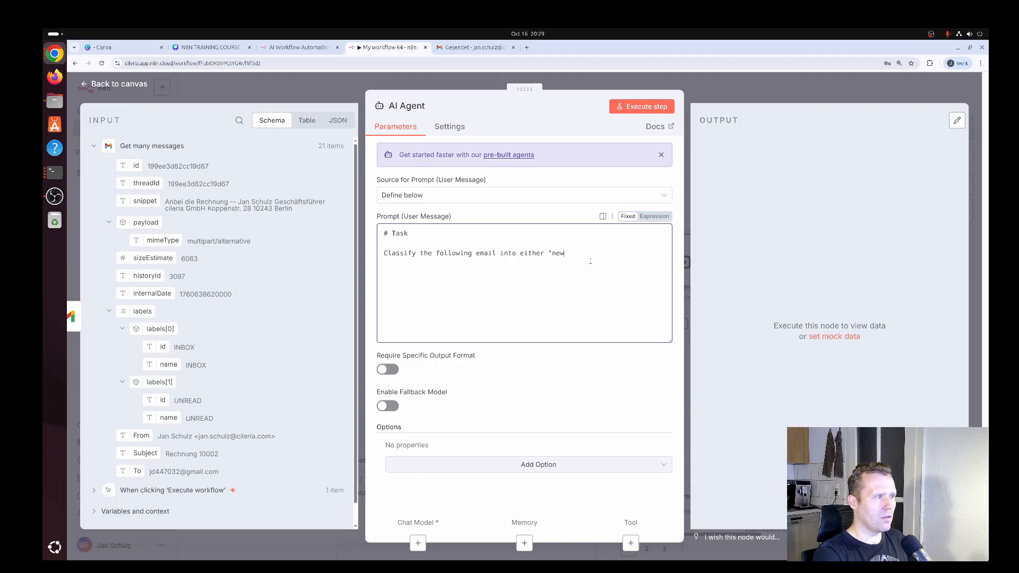
type("Project\", \"invoice\"")
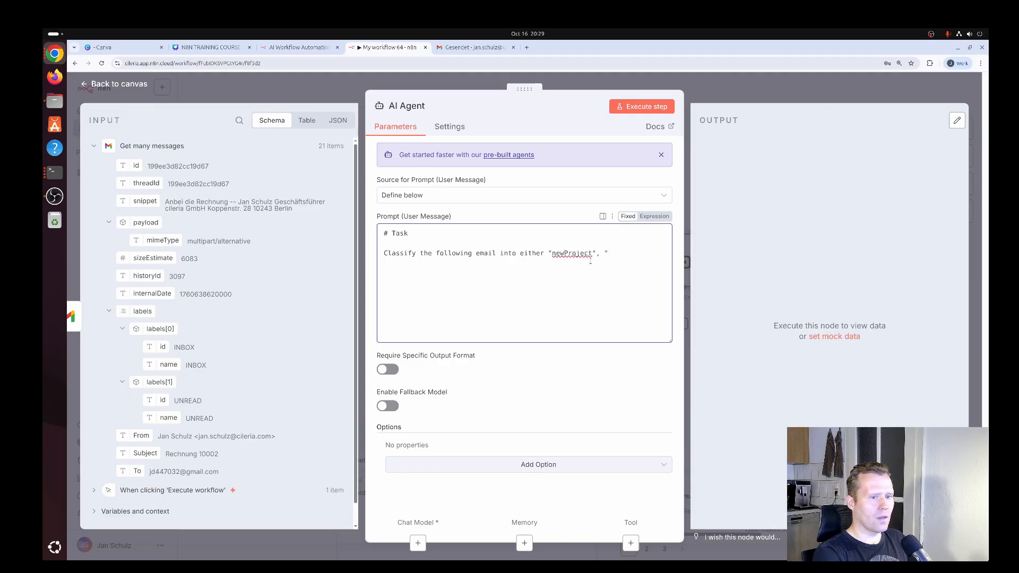
type(" or ")
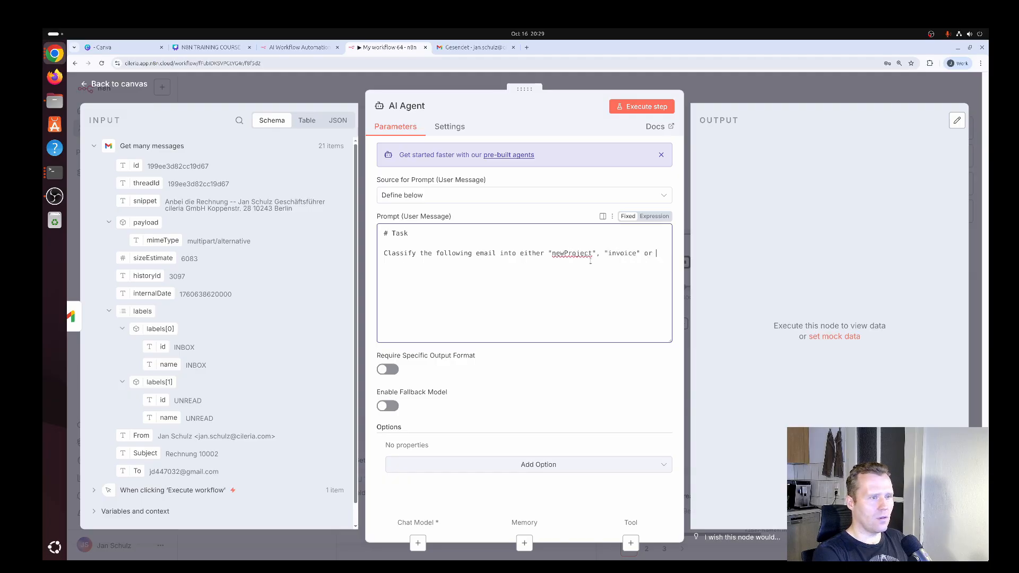
type("\"etc\".")
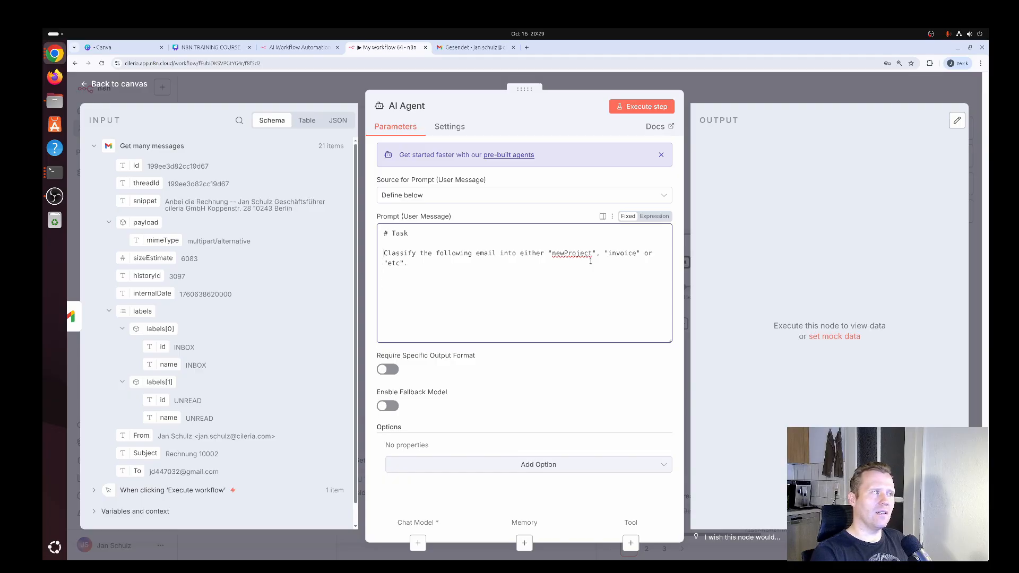
Add a "# Rules" section to the prompt: Just reply with "newProject", "invoice" or "etc"
key("Down")
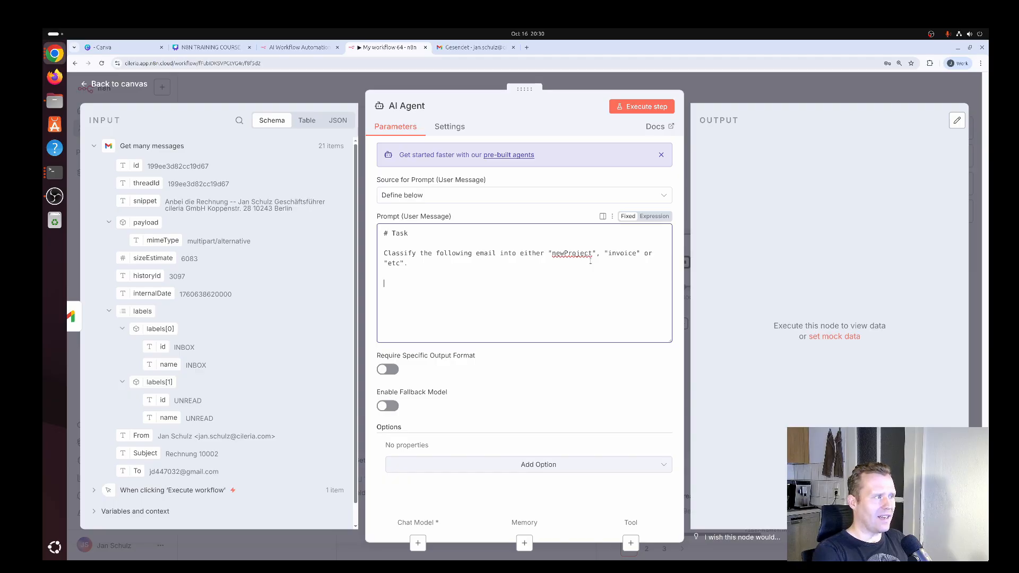
type("#")
type("es")
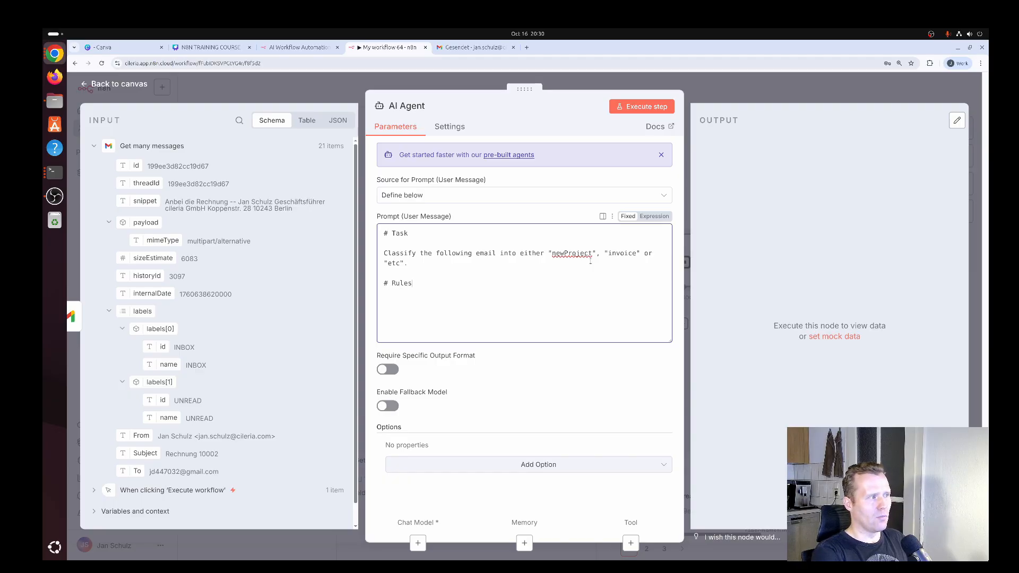
type("J")
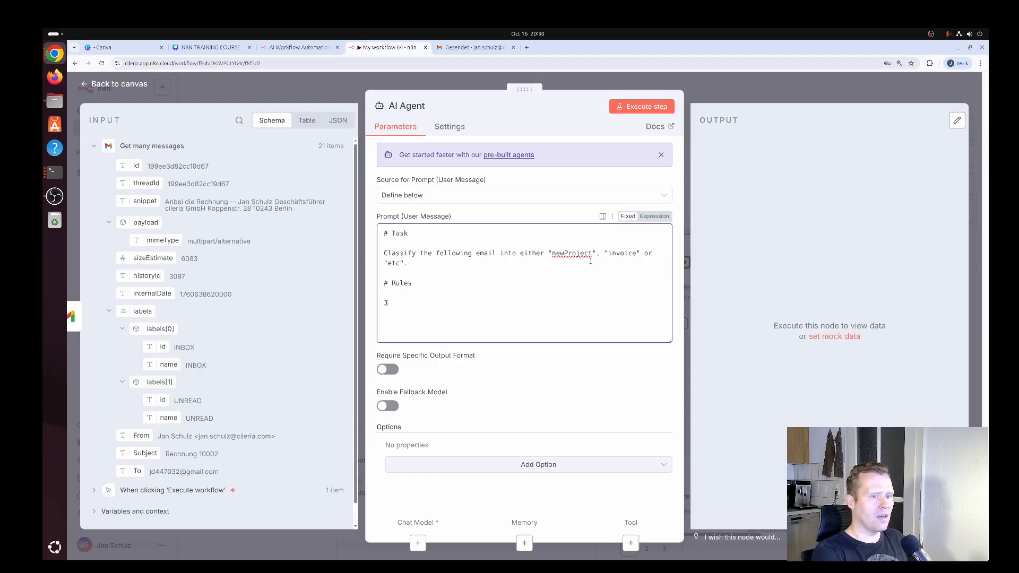
type("ust reply with")
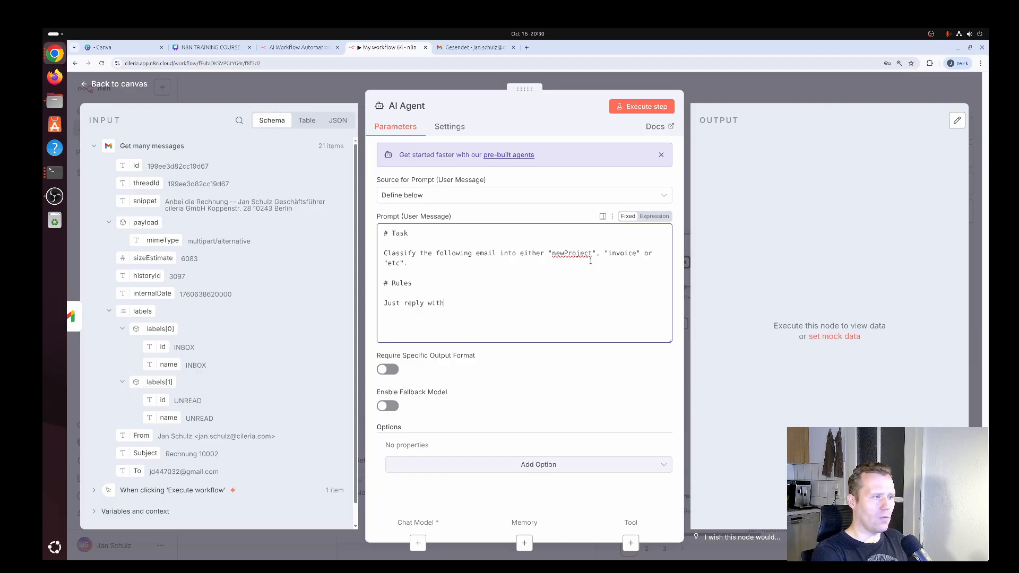
type(" \"newPro")
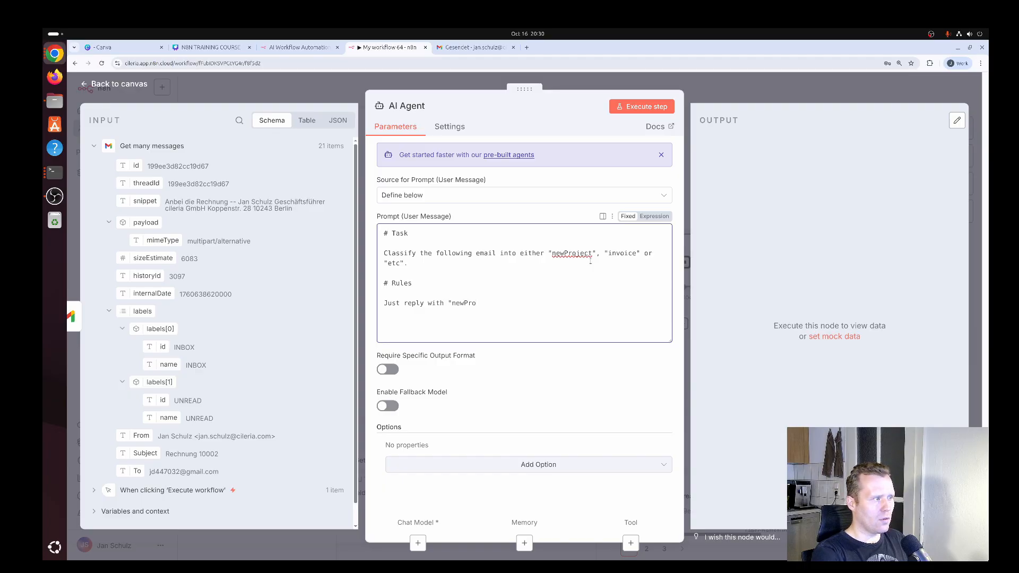
type("ject\", \"invoice\" ")
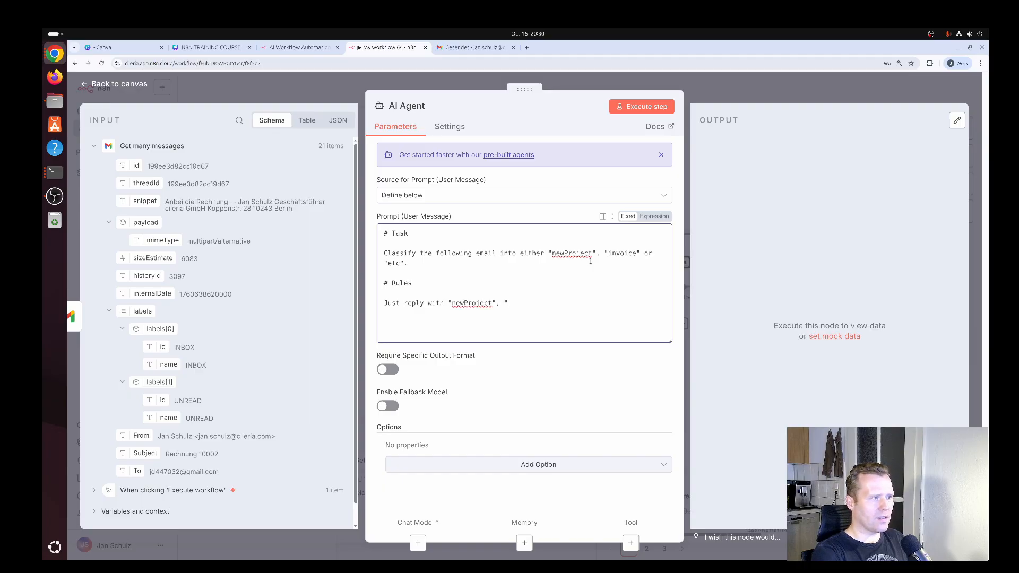
type("o")
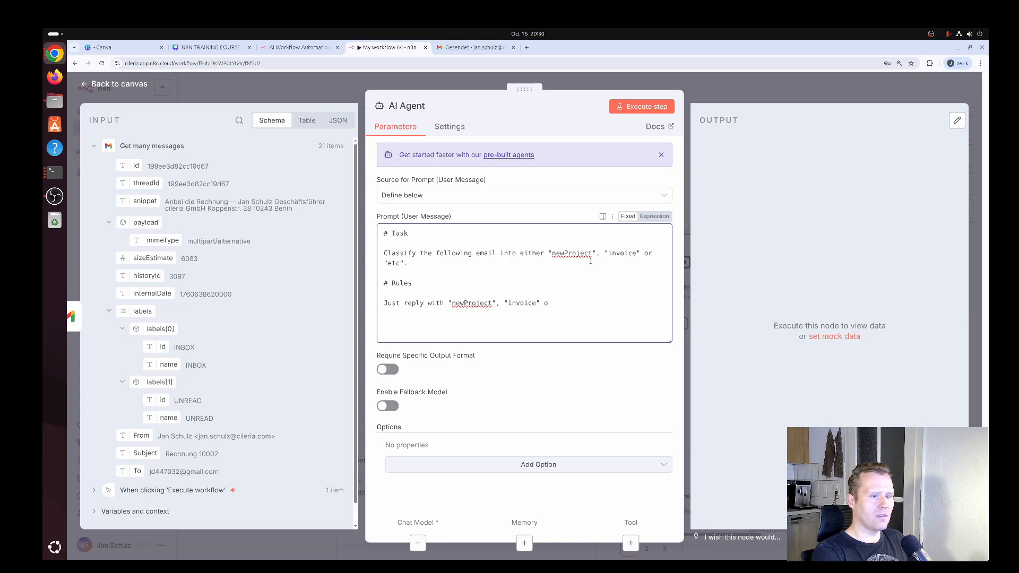
type("r \"etc")
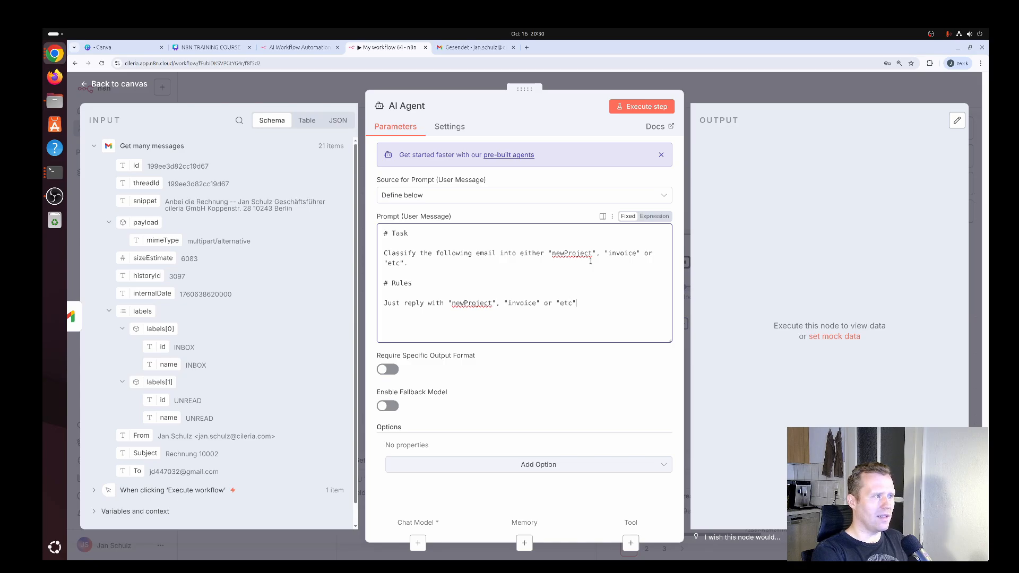
type("\". No Exp")
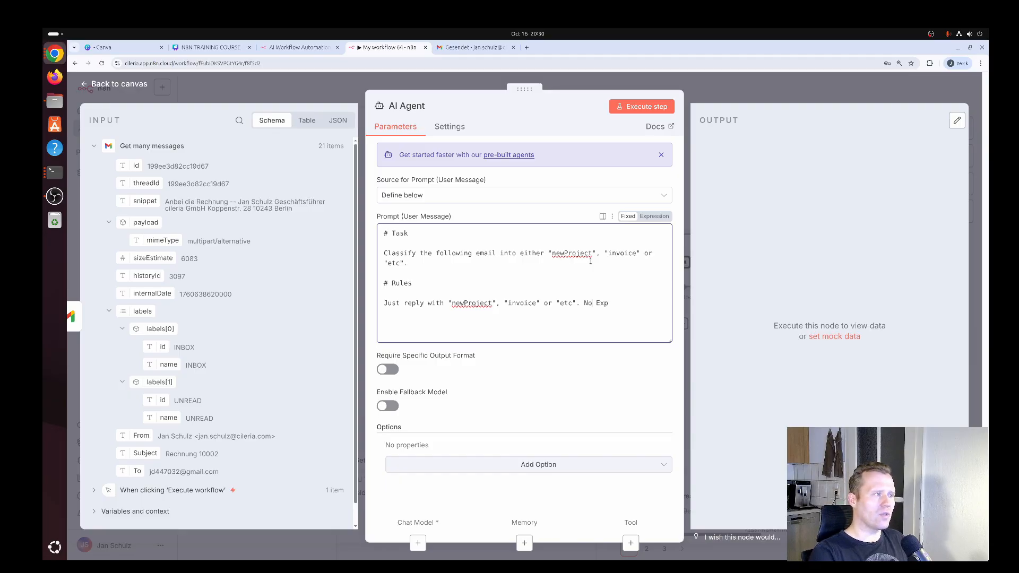
key("shift+Left")
key("shift+Left")
key("shift+Left")
key("shift+Left")
key("shift+Left")
key("Left")
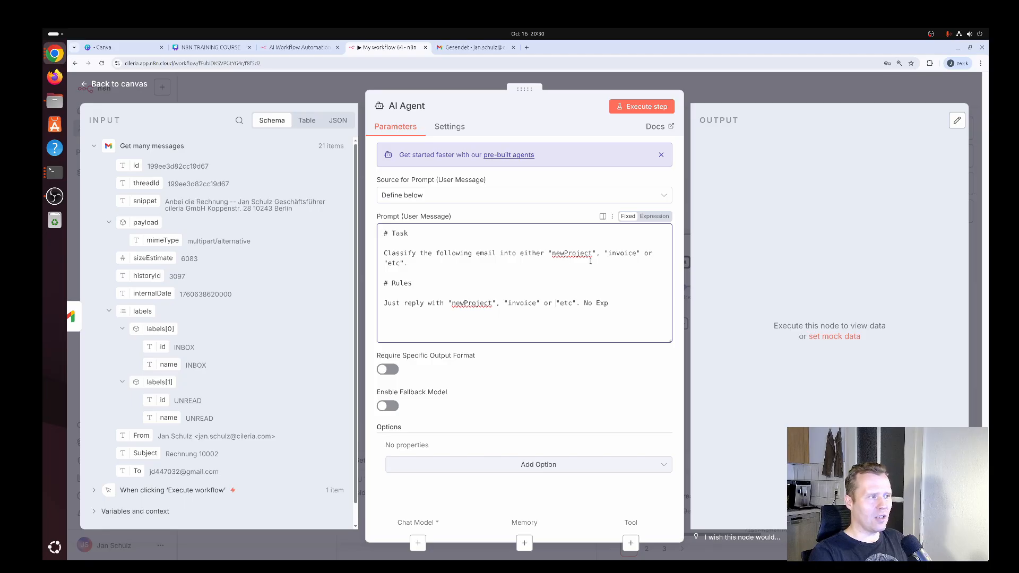
key("shift+Left")
key("shift+Left")
key("shift+Left")
key("shift+Left")
key("shift+Left")
key("shift+Left")
key("shift+Left")
key("shift+Left")
key("shift+Left")
key("shift+Left")
key("Left")
key("shift+Left")
key("shift+Left")
key("shift+Left")
key("shift+Left")
key("shift+Left")
key("shift+Left")
key("shift+Left")
key("shift+Left")
key("shift+Left")
key("shift+Left")
key("shift+Left")
key("shift+Left")
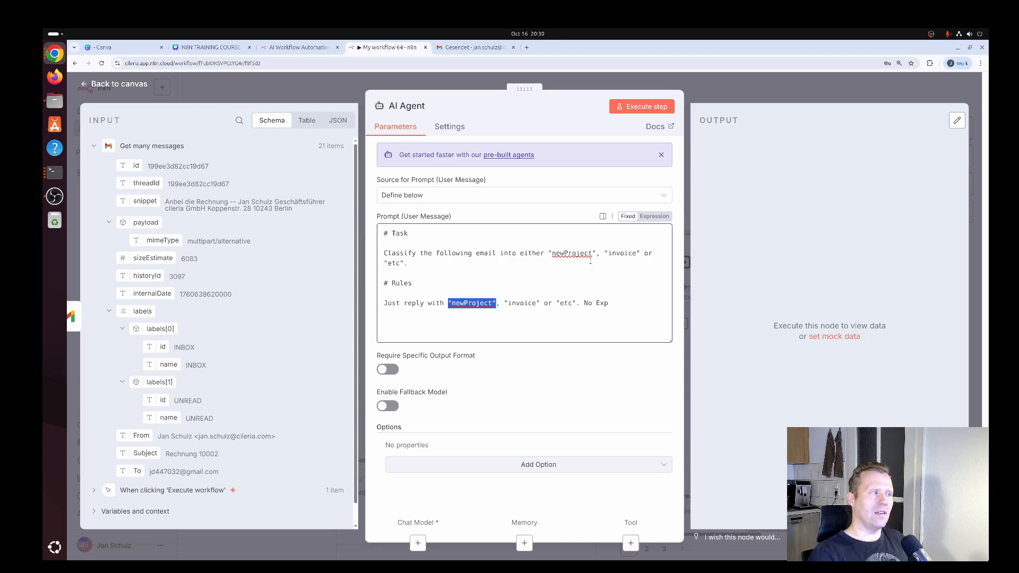
left_click(495, 304)
left_click_drag(448, 303, 528, 303)
Complete the rule with "No Explanation." and remove the blank lines below the Task and Rules headings
left_click(619, 303)
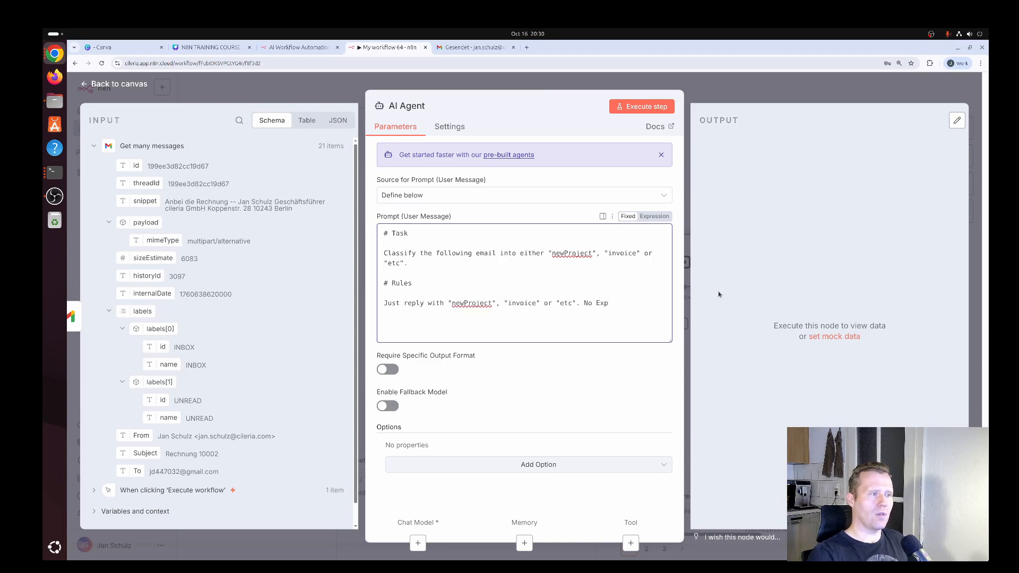
type("lanation.")
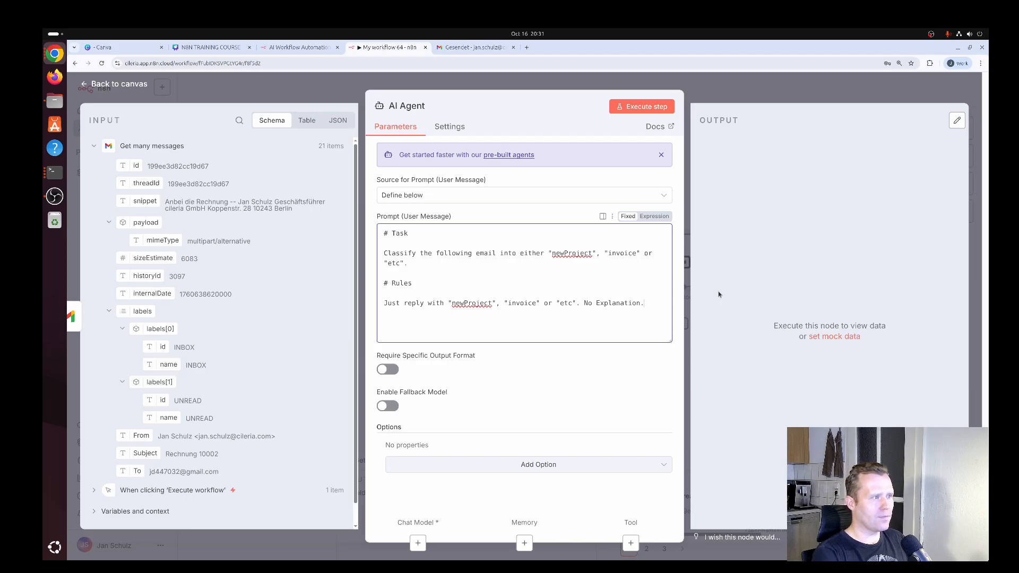
key("Home")
key("BackSpace")
key("Up")
key("Up")
key("BackSpace")
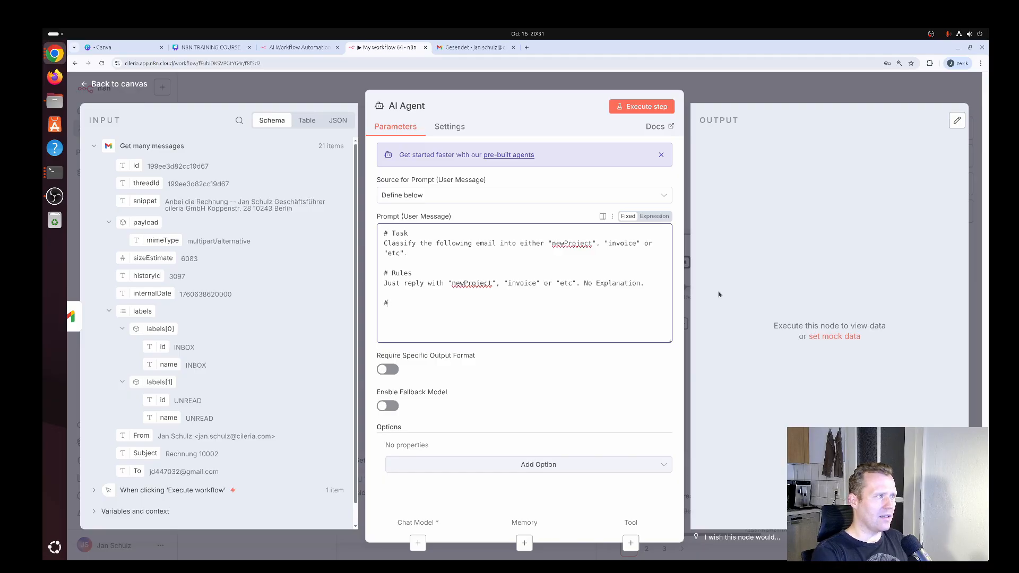
Write an "# Email" section in the prompt with the line "Subject: {{ $json.Subject }}"
type("Email")
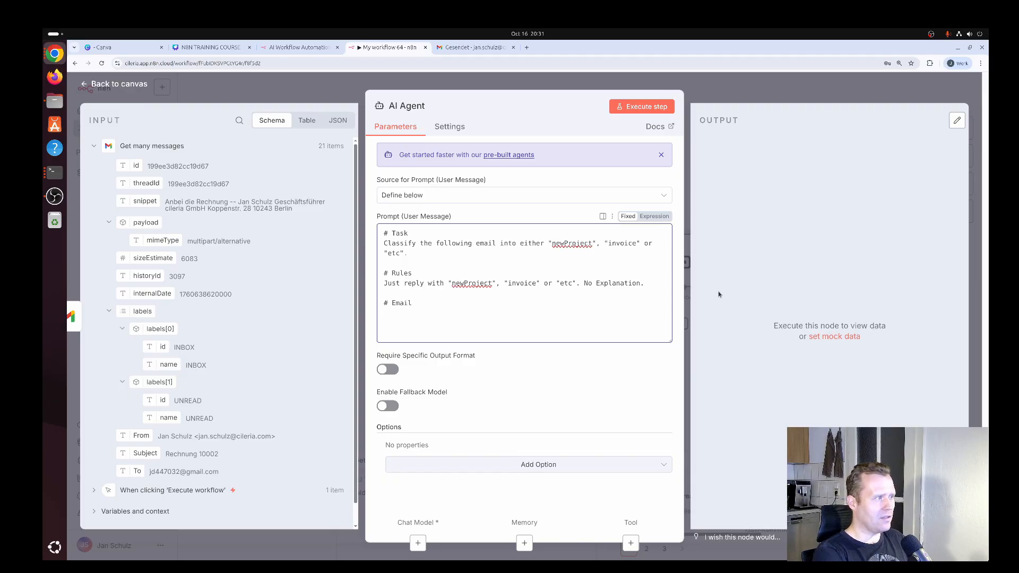
type("Subject:")
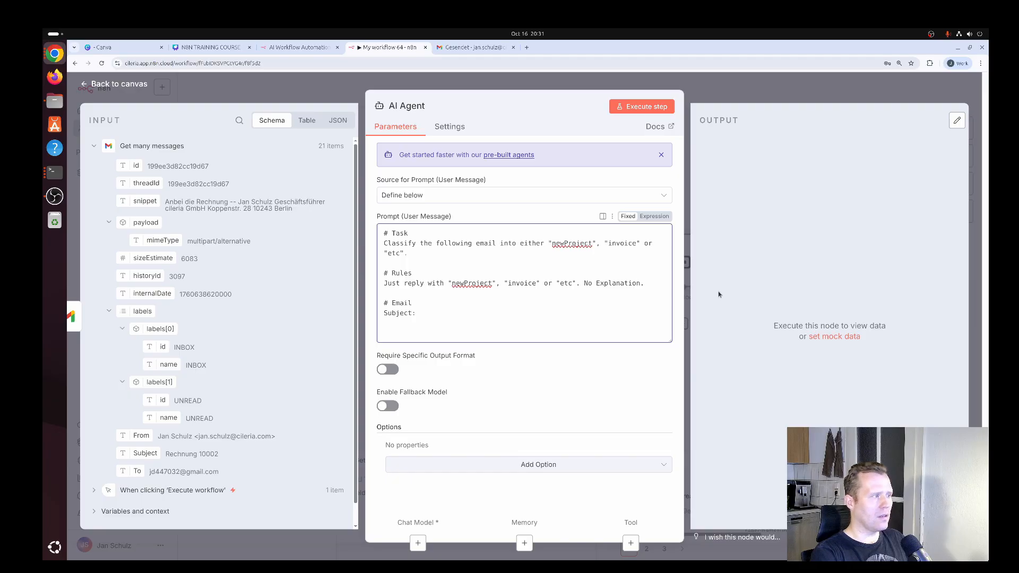
type(" {{ $")
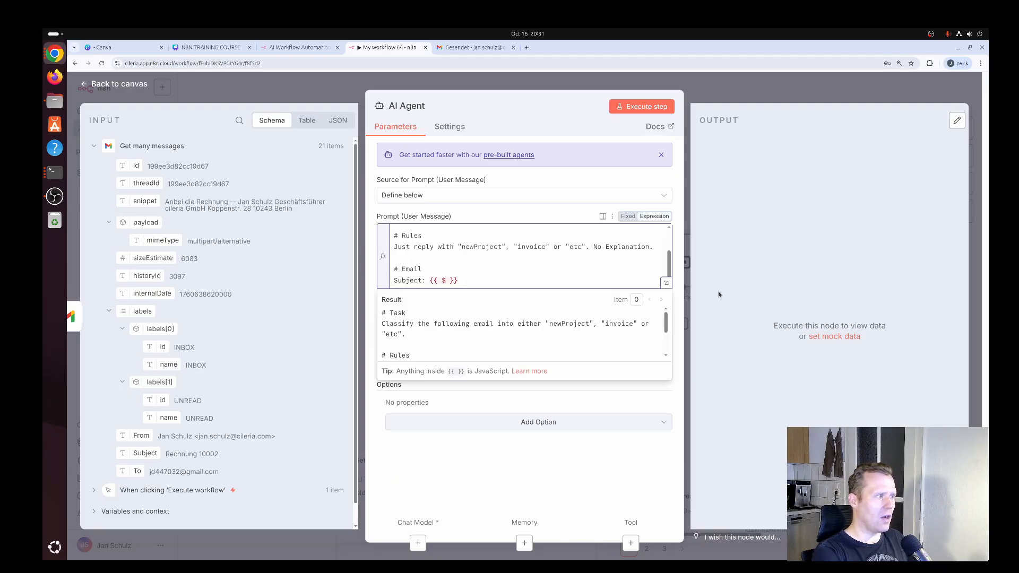
type("json.S")
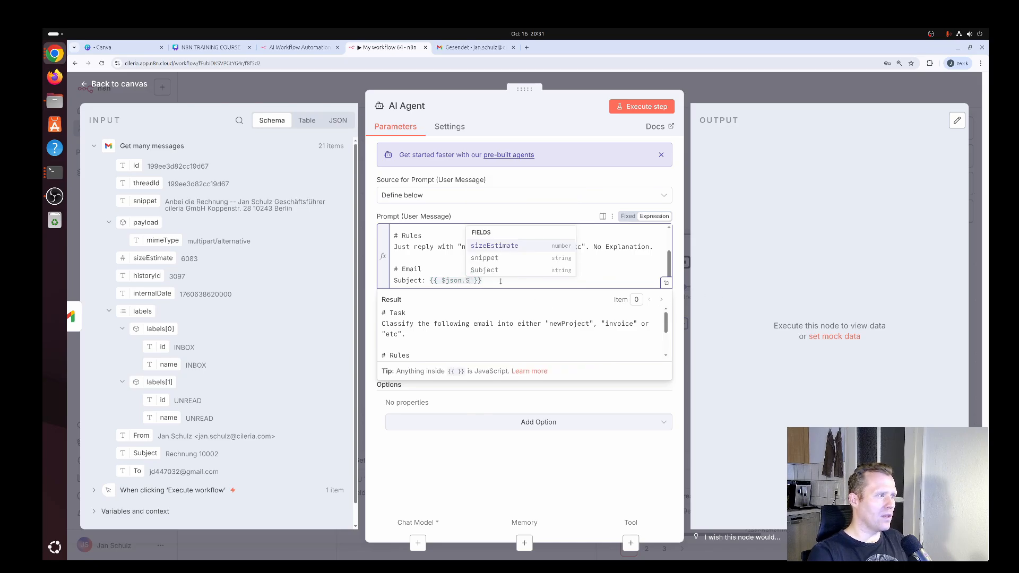
left_click(485, 270)
left_click(544, 279)
key("Return")
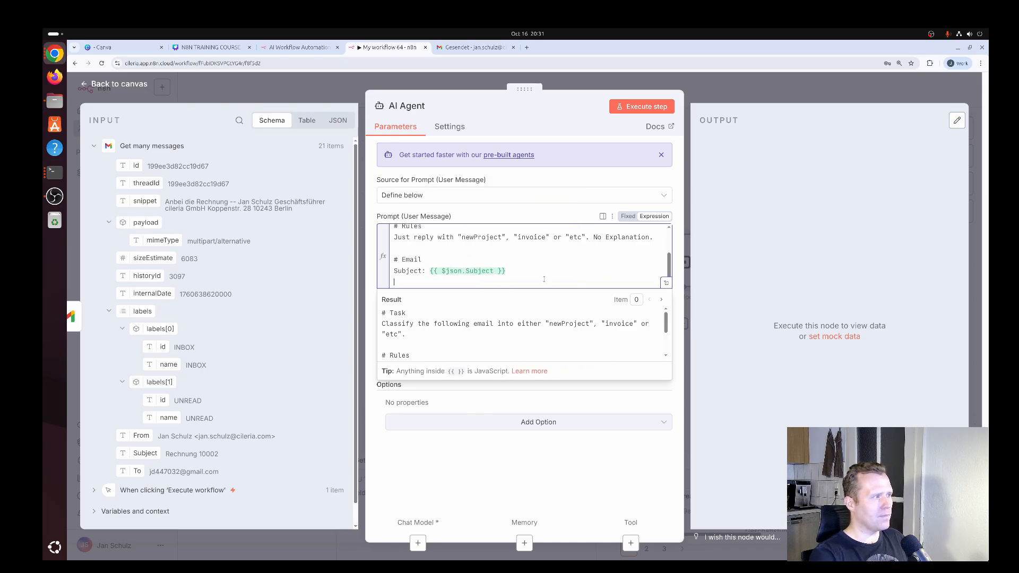
Add the line "Body: {{ $json.snippet }}" below the Subject line in the Email section
type("Body")
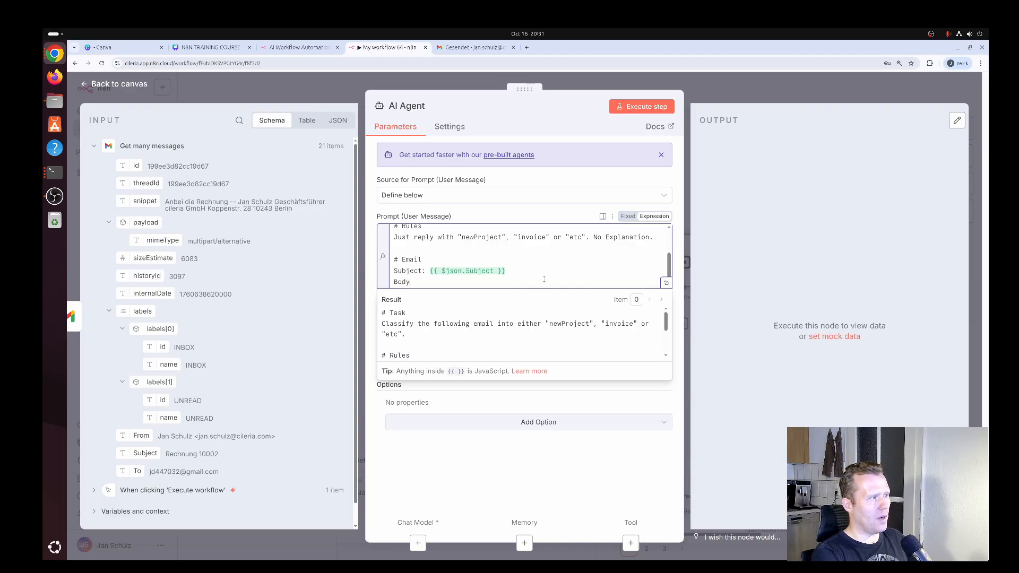
type(": {{ $json")
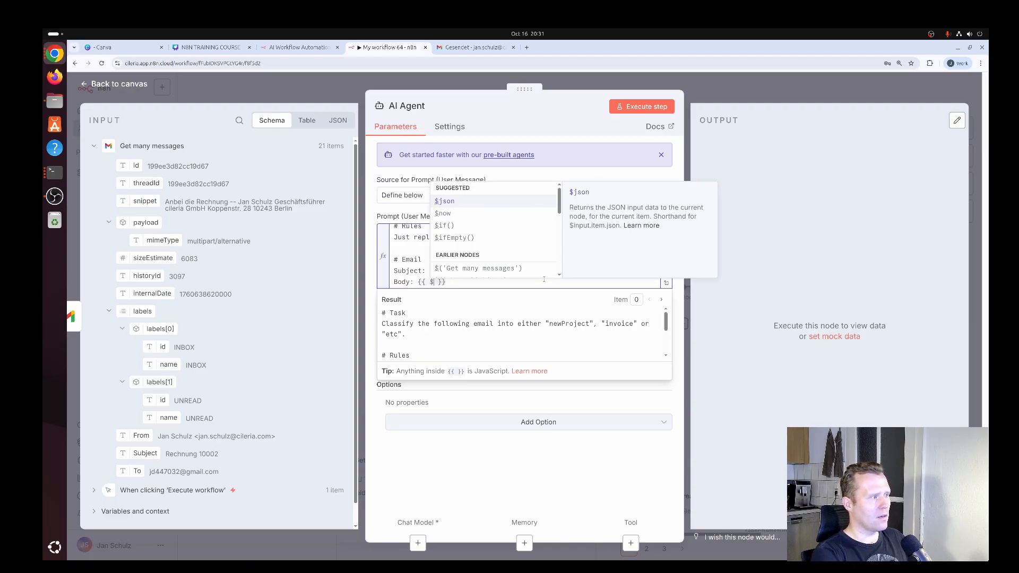
type(".")
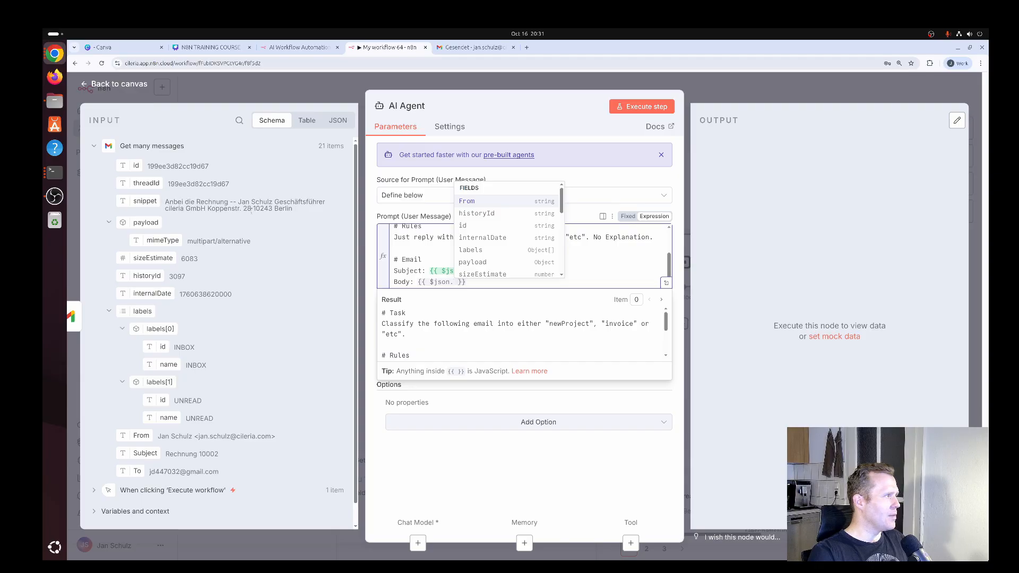
type("snm")
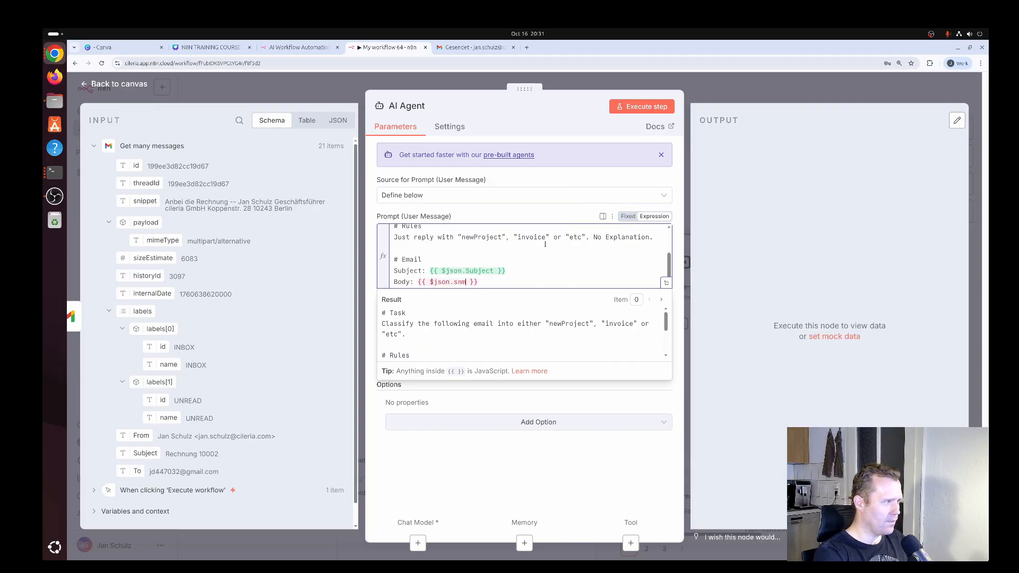
key("BackSpace")
type("ippet")
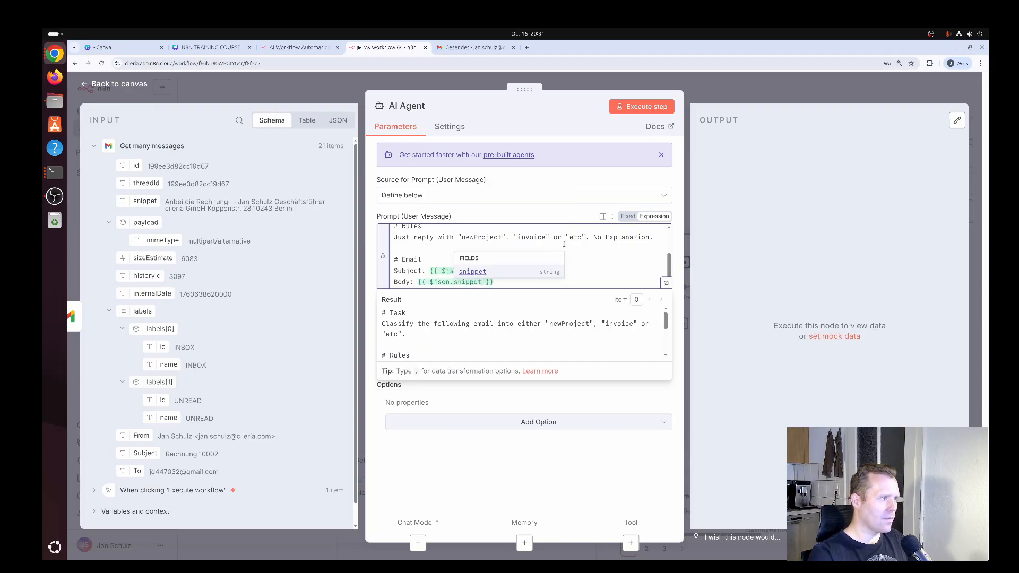
left_click(590, 258)
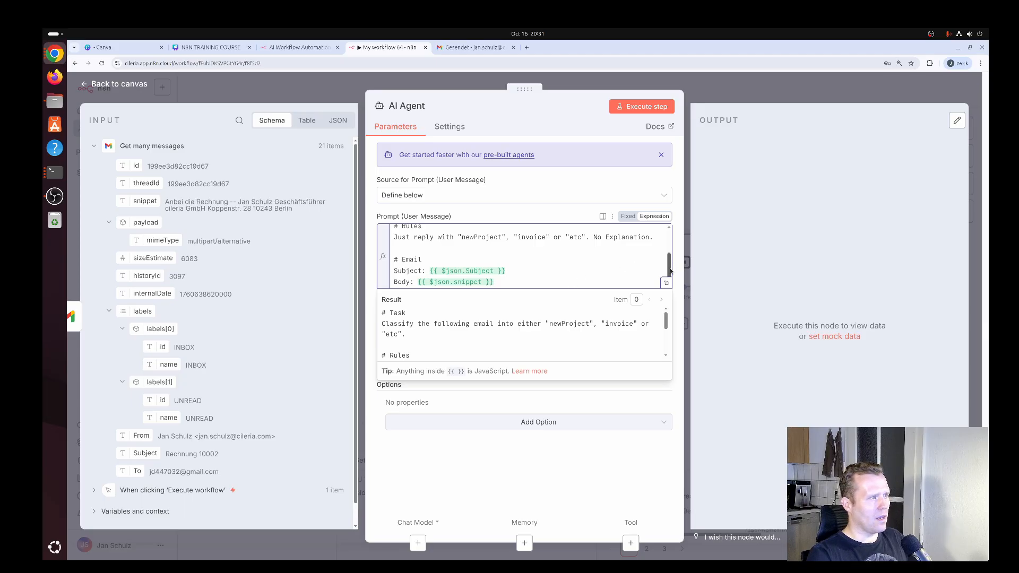
Try to execute the AI Agent step with the written prompt
mouse_move(670, 272)
left_mouse_down()
mouse_move(668, 241)
mouse_move(668, 263)
left_mouse_up()
left_click(581, 178)
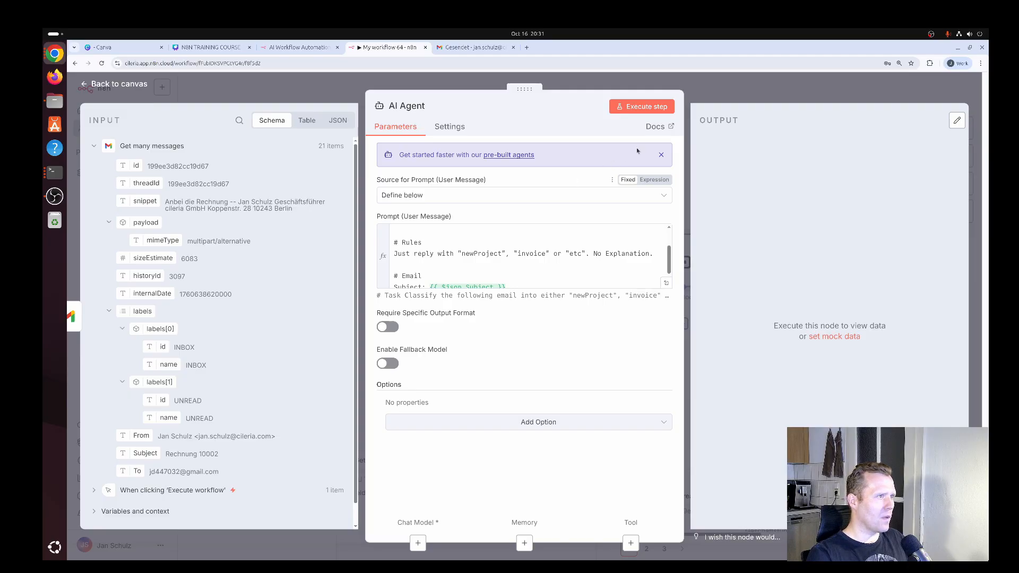
left_click(642, 109)
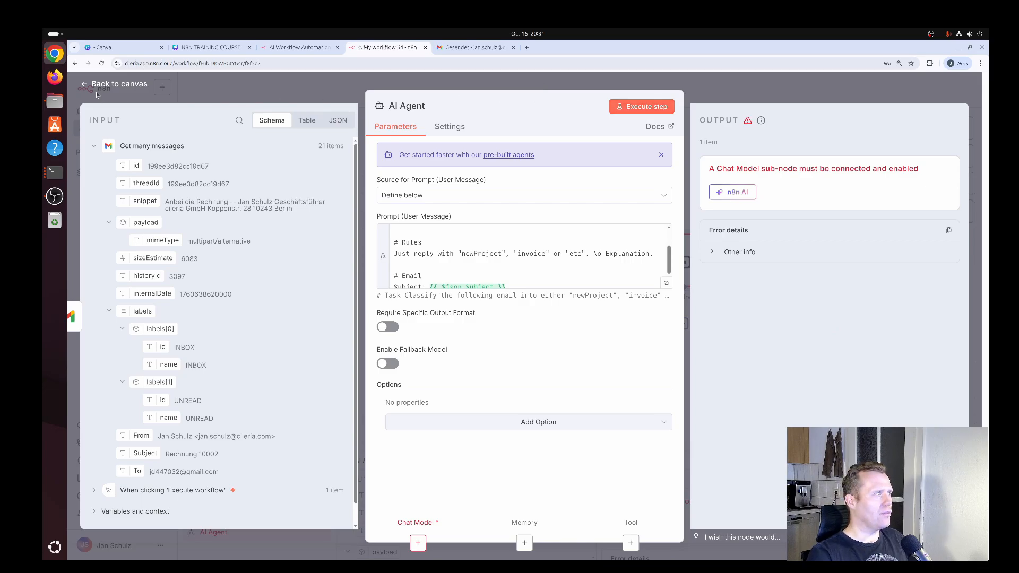
Return to the canvas, attach an OpenAI Chat Model to the AI Agent's Chat Model input and nudge its node slightly to the right
left_click(118, 85)
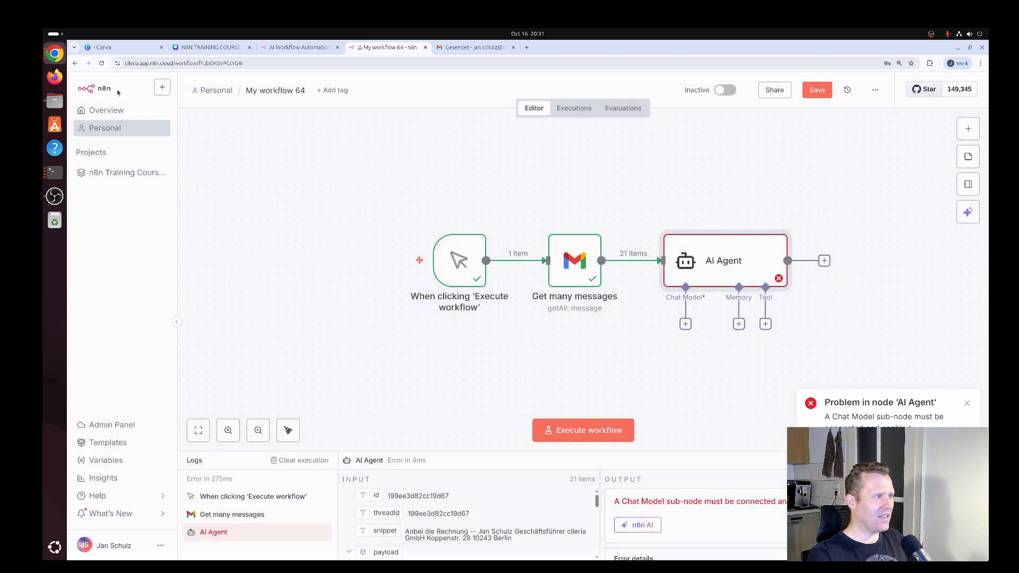
left_click(686, 324)
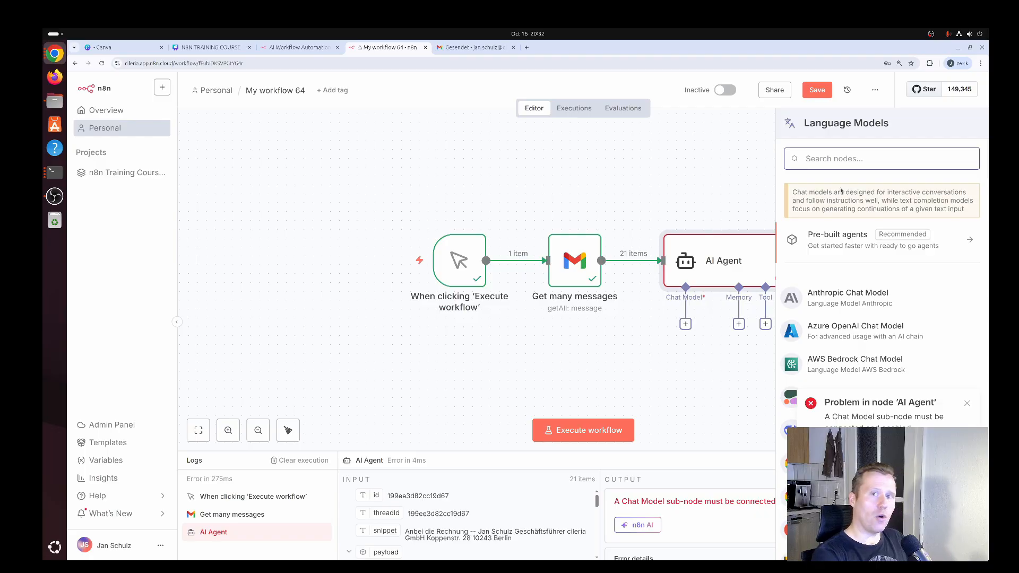
type("openai")
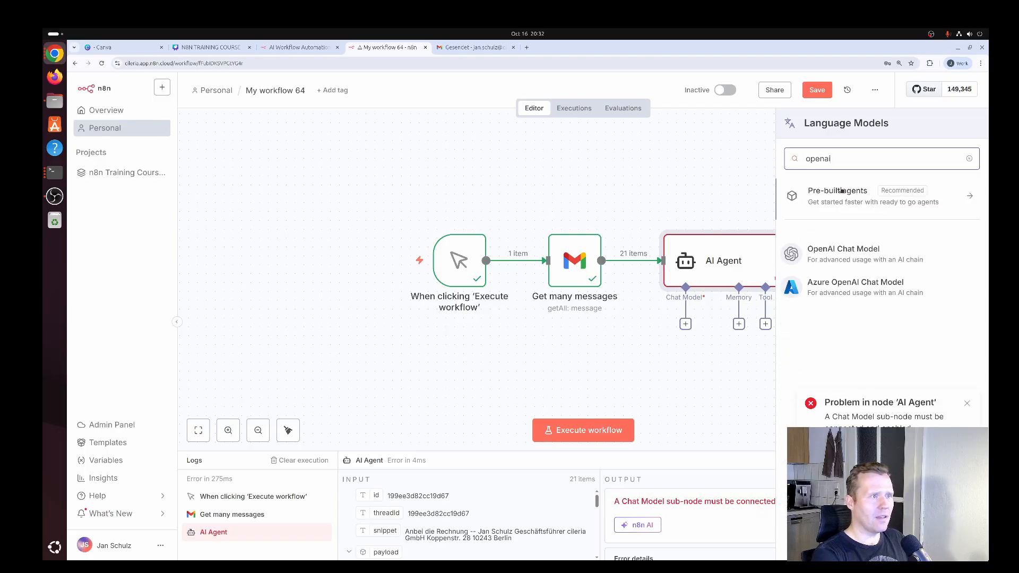
left_click(835, 258)
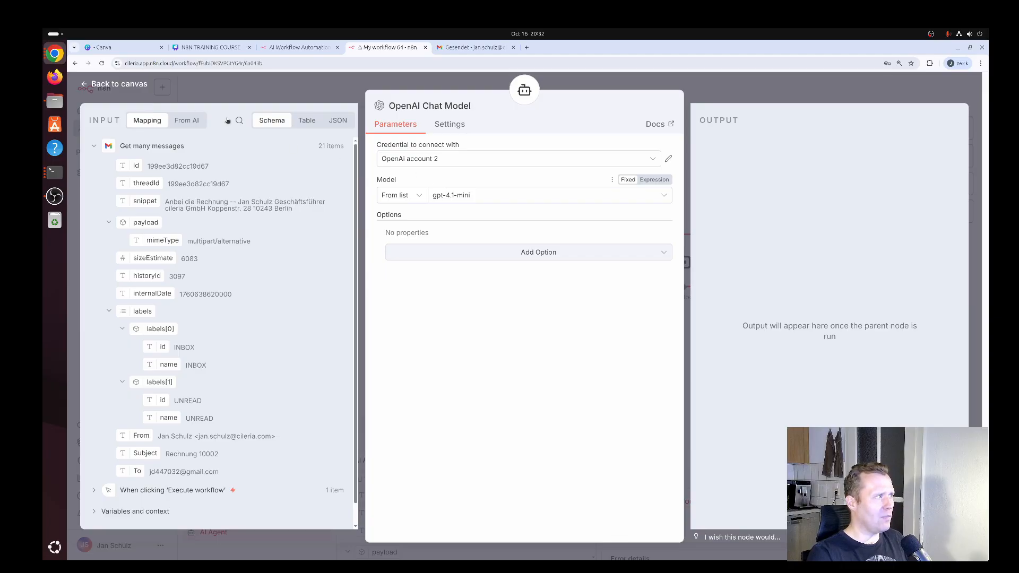
left_click(127, 86)
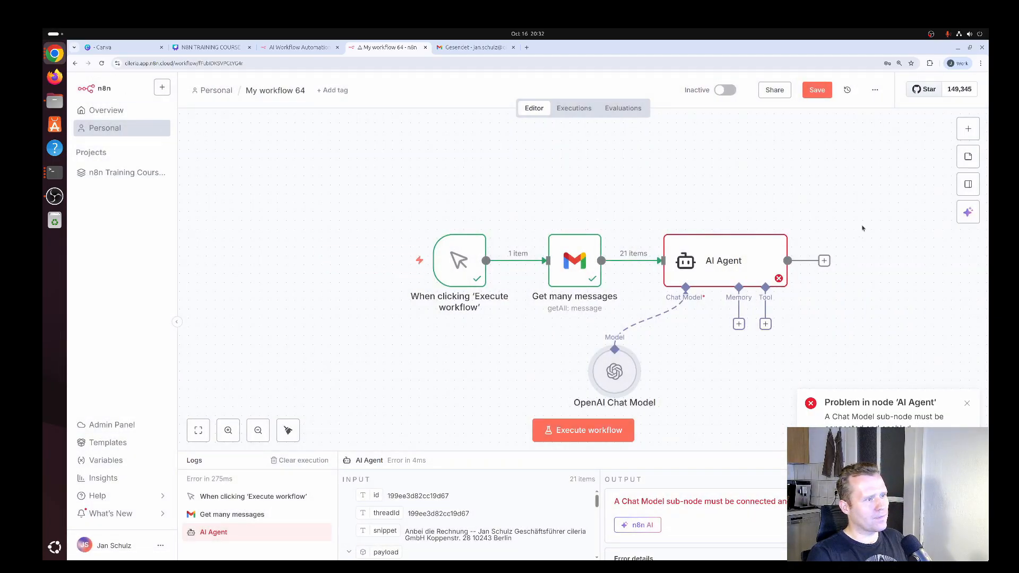
left_click_drag(615, 375, 622, 377)
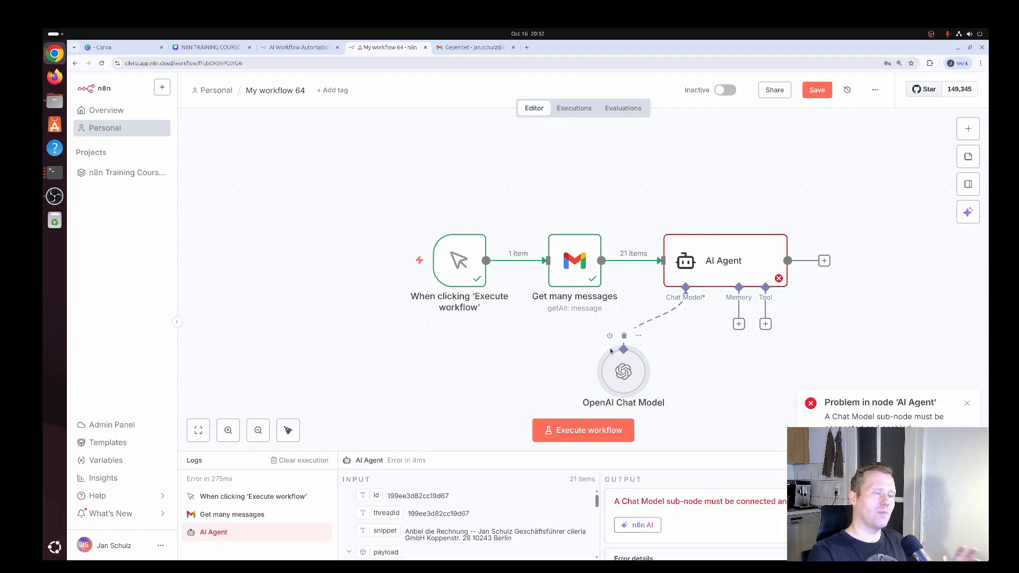
left_click_drag(624, 371, 634, 372)
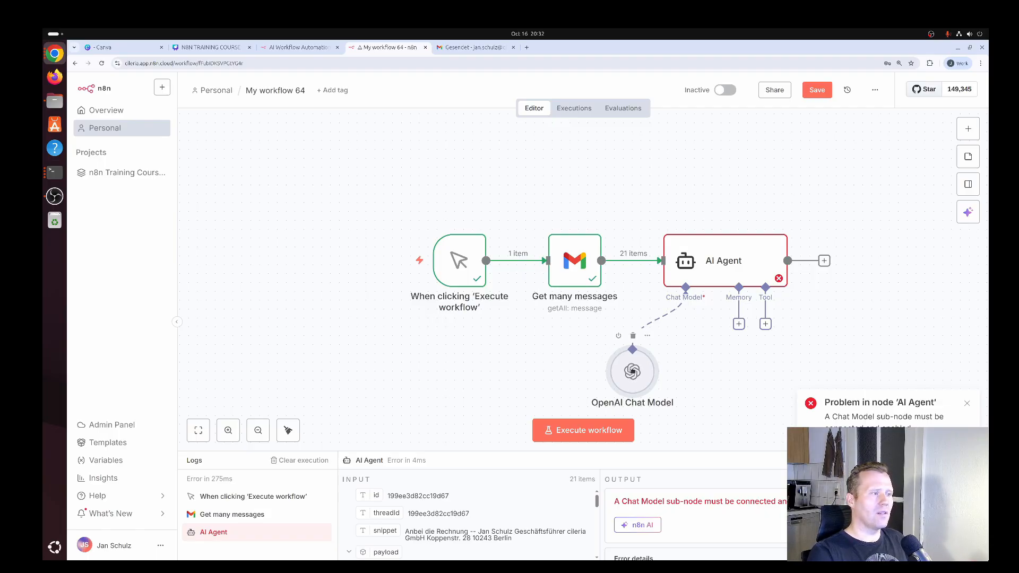
Execute the AI Agent step with the connected chat model, check its progress on the canvas and reopen the node
double_click(726, 259)
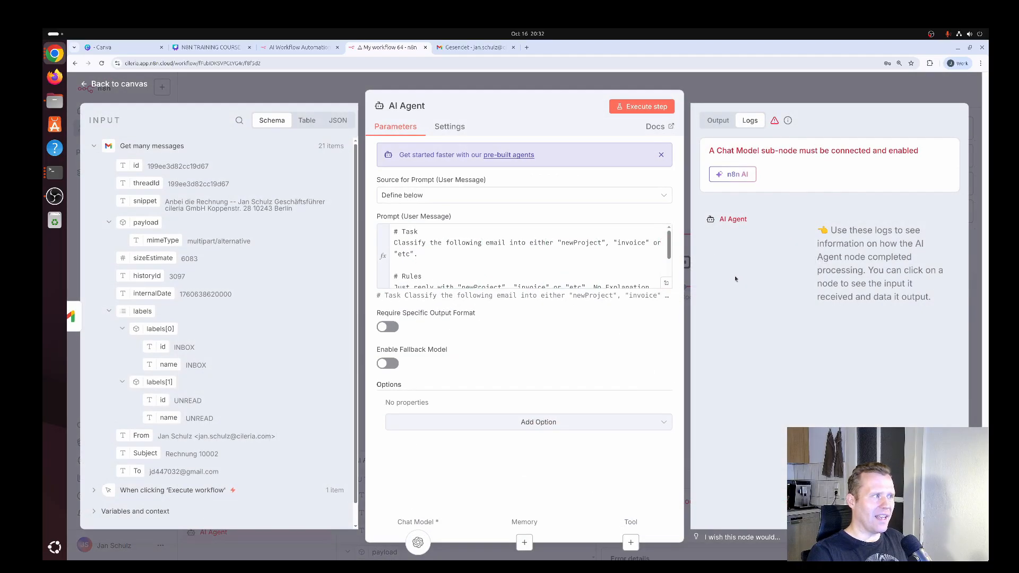
left_click(647, 108)
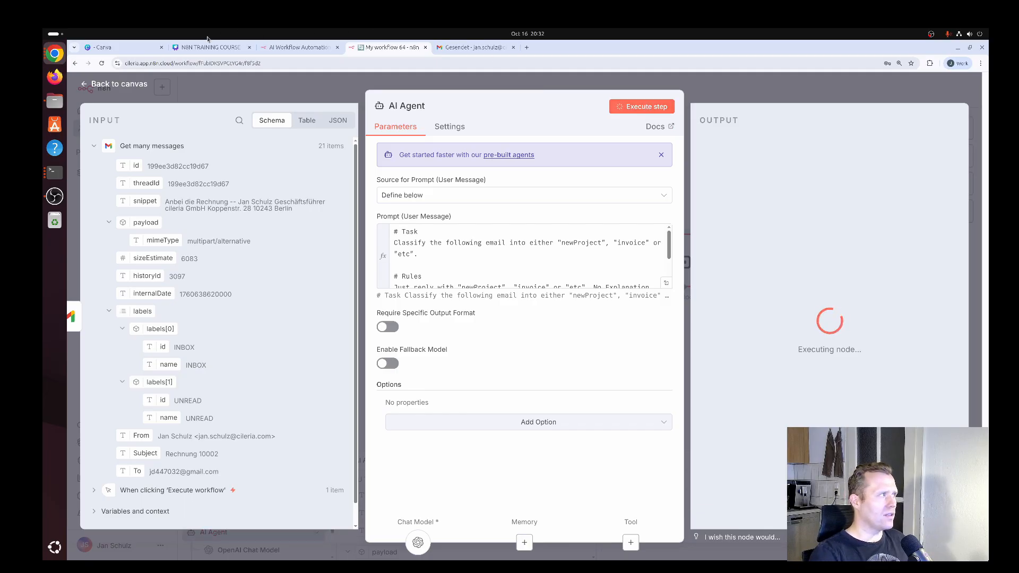
left_click(119, 84)
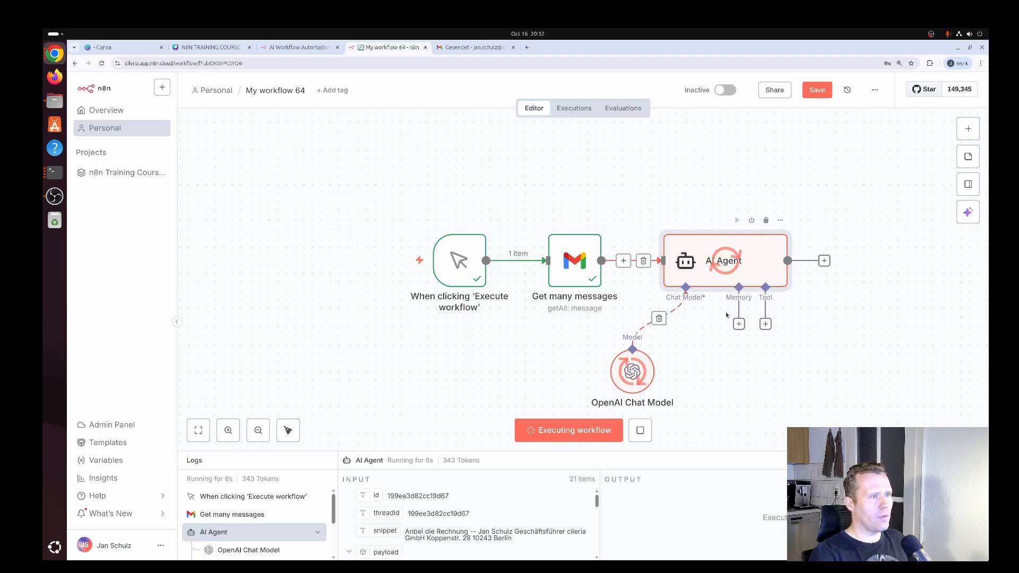
double_click(716, 262)
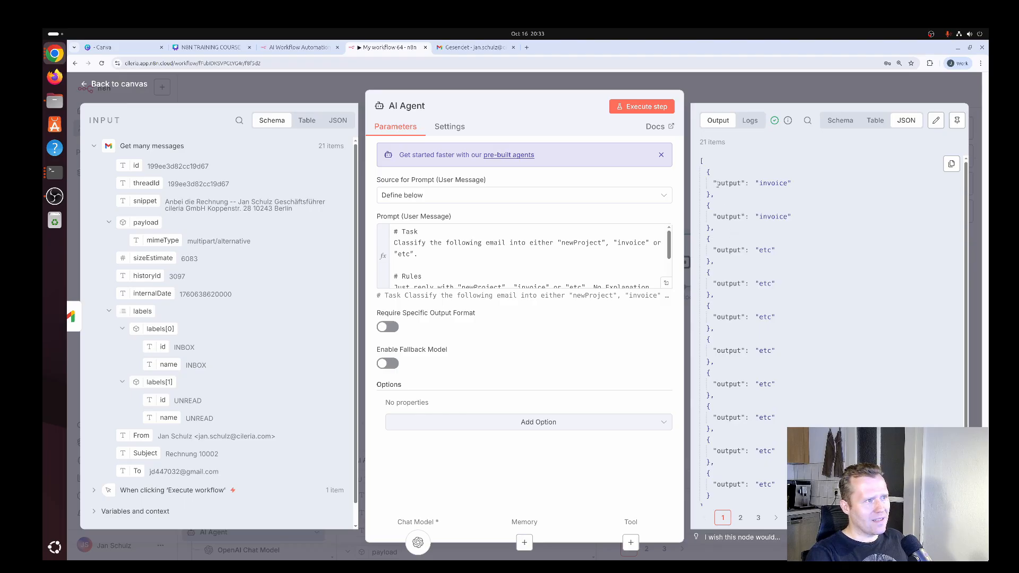
Compare the AI Agent's first two classification outputs with the newest emails in the Gmail inbox, and return to the n8n window
left_click_drag(713, 183, 794, 193)
left_click_drag(713, 216, 794, 221)
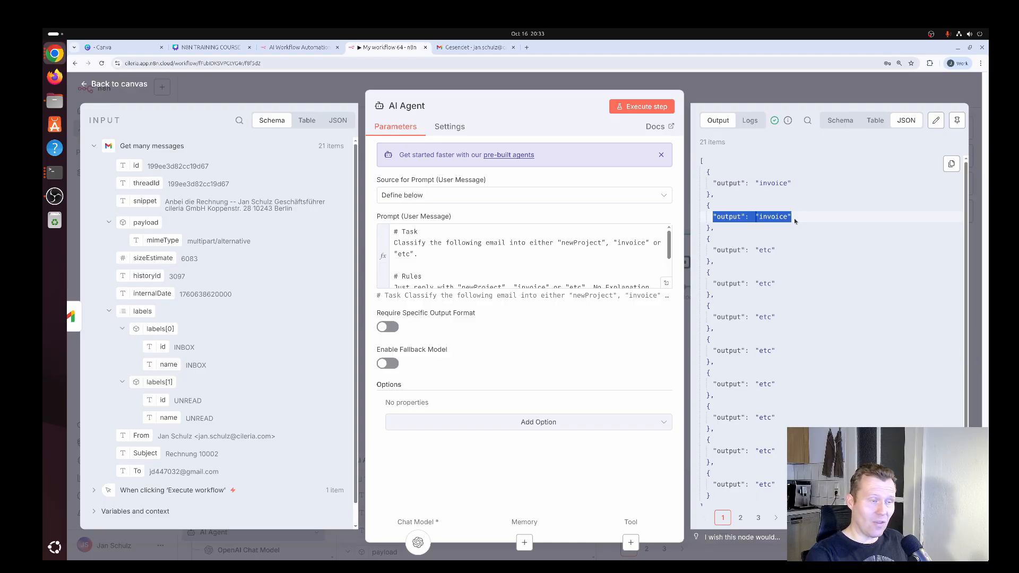
key("super")
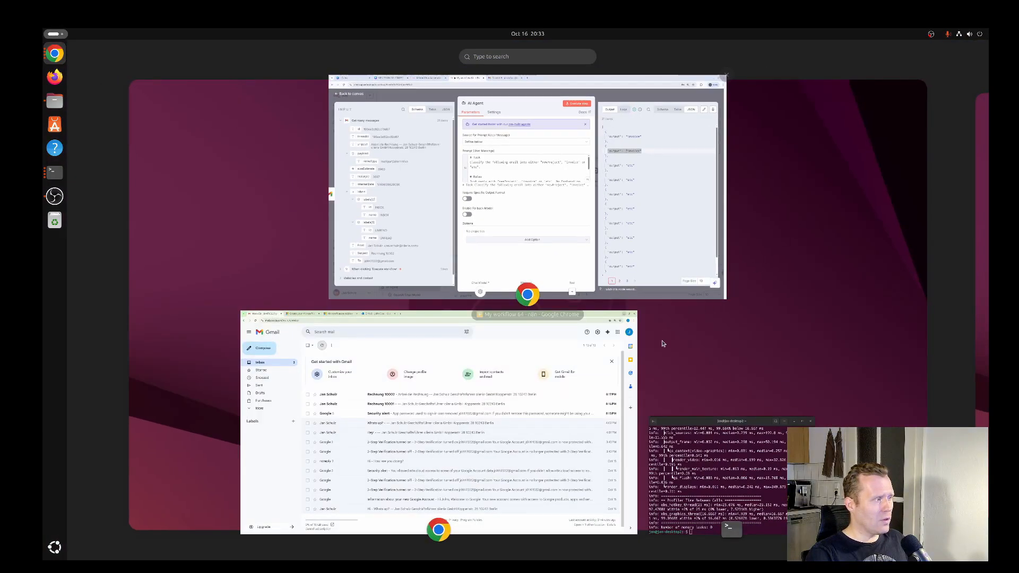
left_click(576, 411)
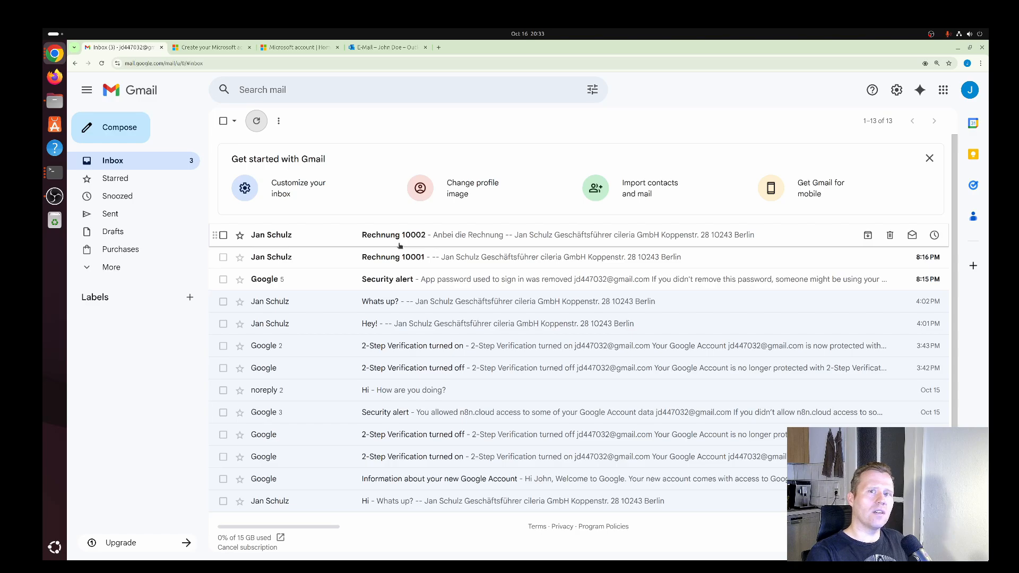
key("super")
left_click(596, 227)
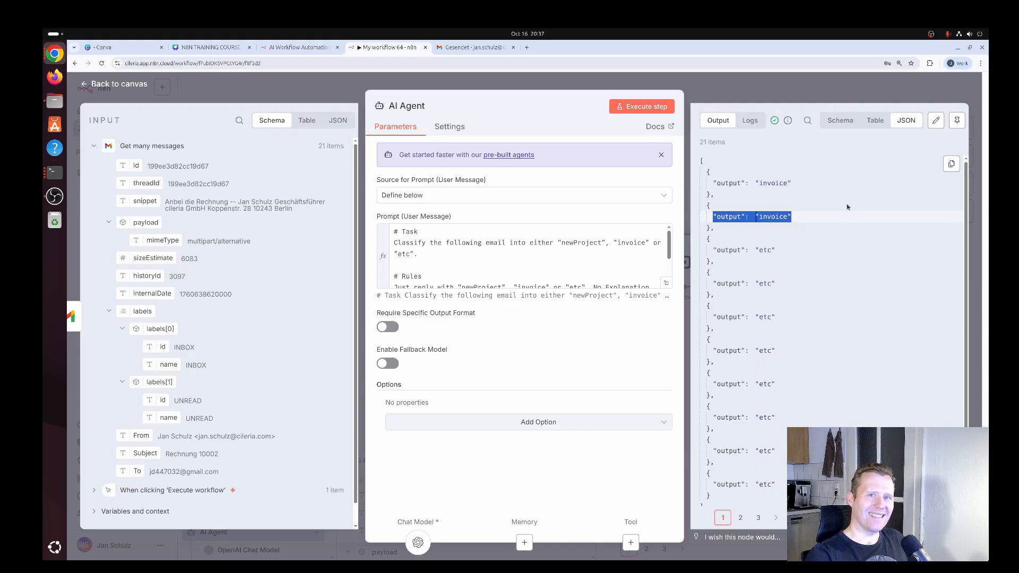
Return to the canvas and add an Edit Fields (Set) node after the AI Agent
left_click(123, 86)
left_click_drag(892, 196, 454, 398)
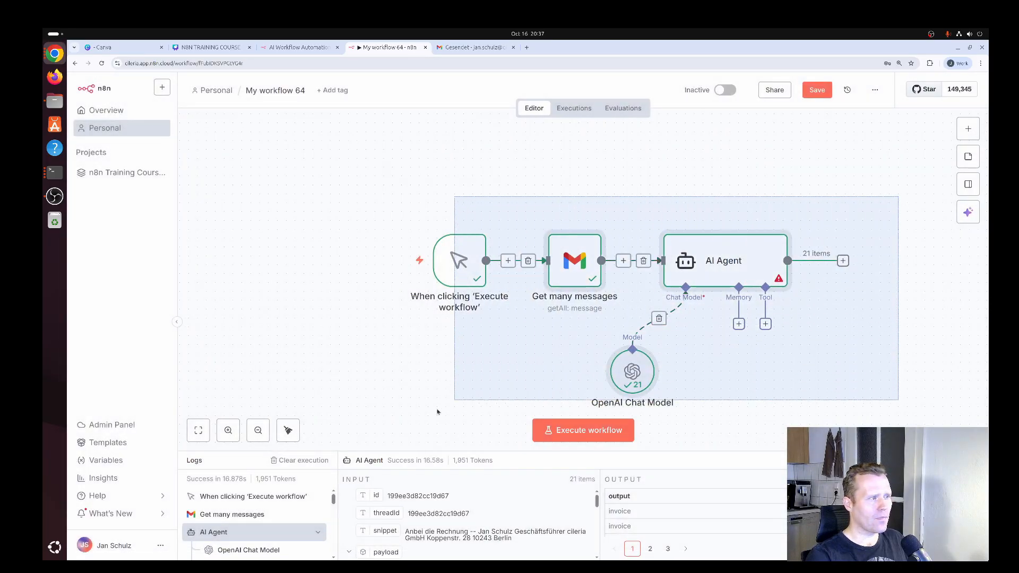
left_click(843, 261)
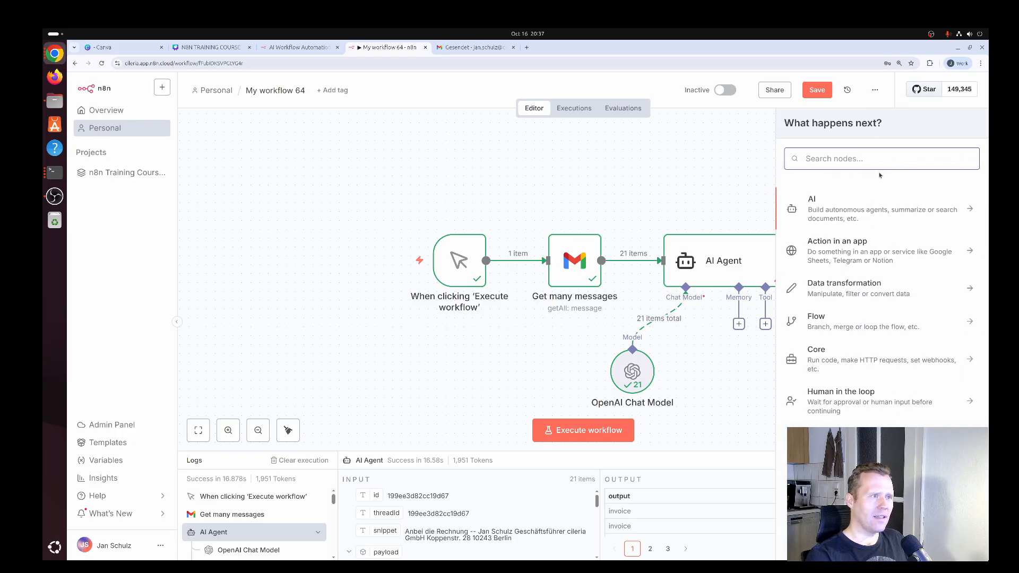
type("set")
left_click(850, 205)
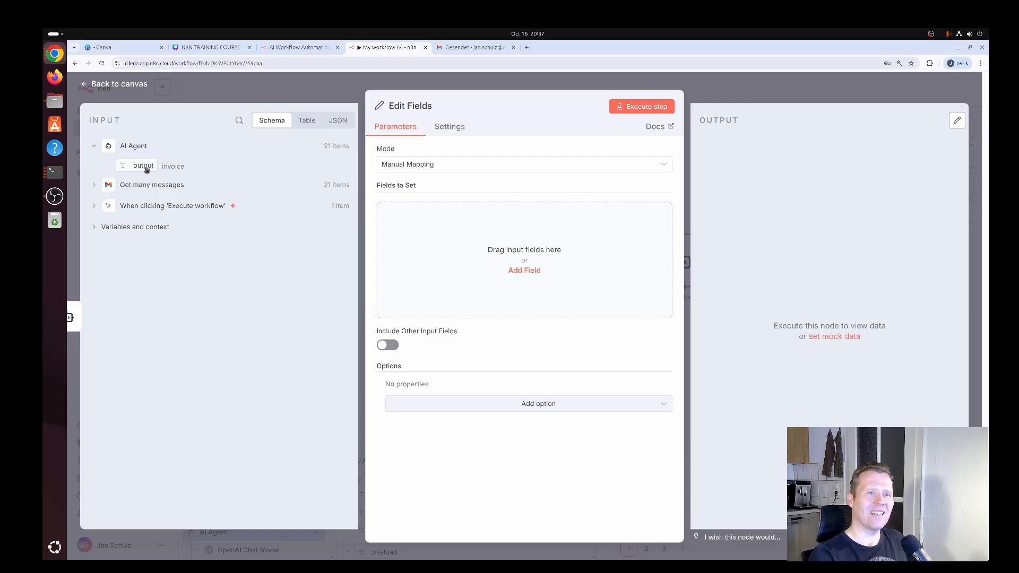
Add a string field named "message" to the fields to set
left_click_drag(146, 169, 507, 265)
left_click(450, 213)
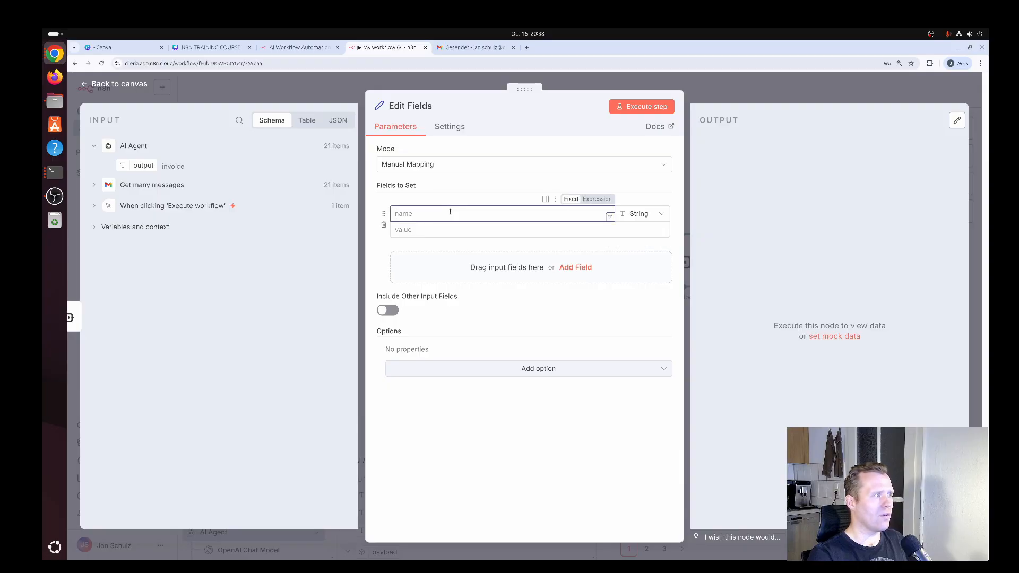
type("me")
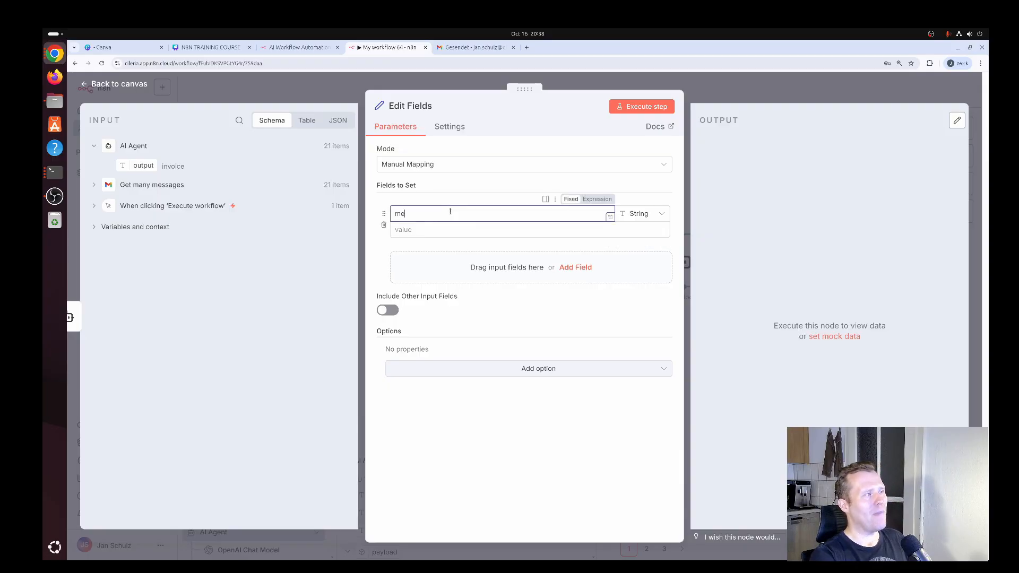
type("ssage")
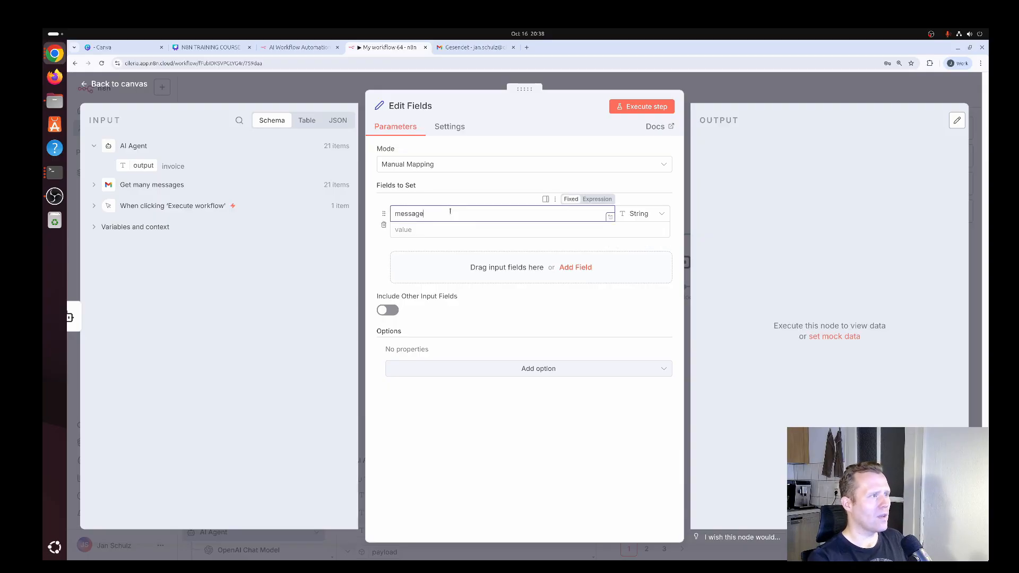
Make the message value an expression starting with the ternary condition "$json.output === 'invoice' ?" inside double curly braces
left_click(548, 234)
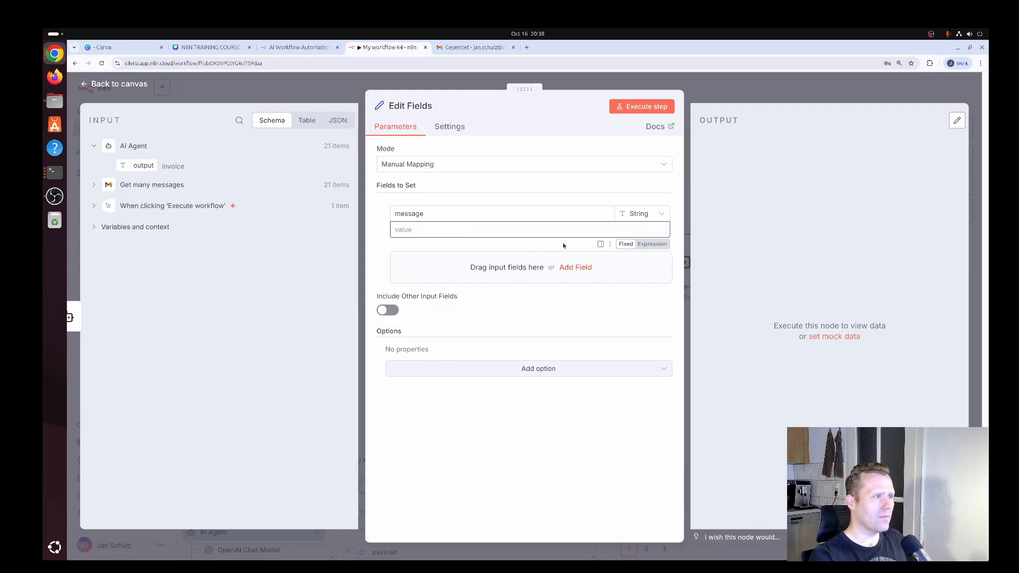
left_click(652, 243)
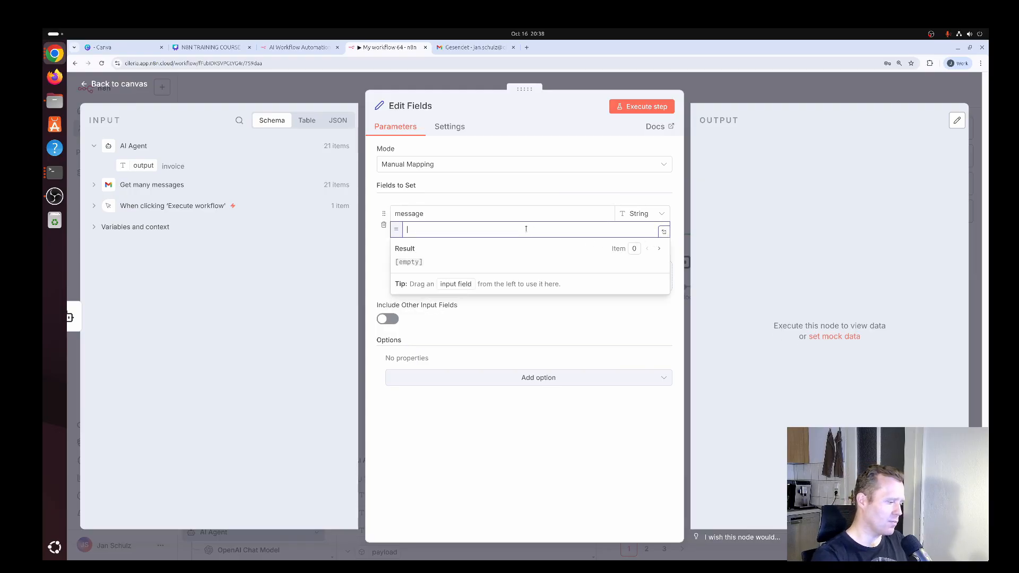
type("{{")
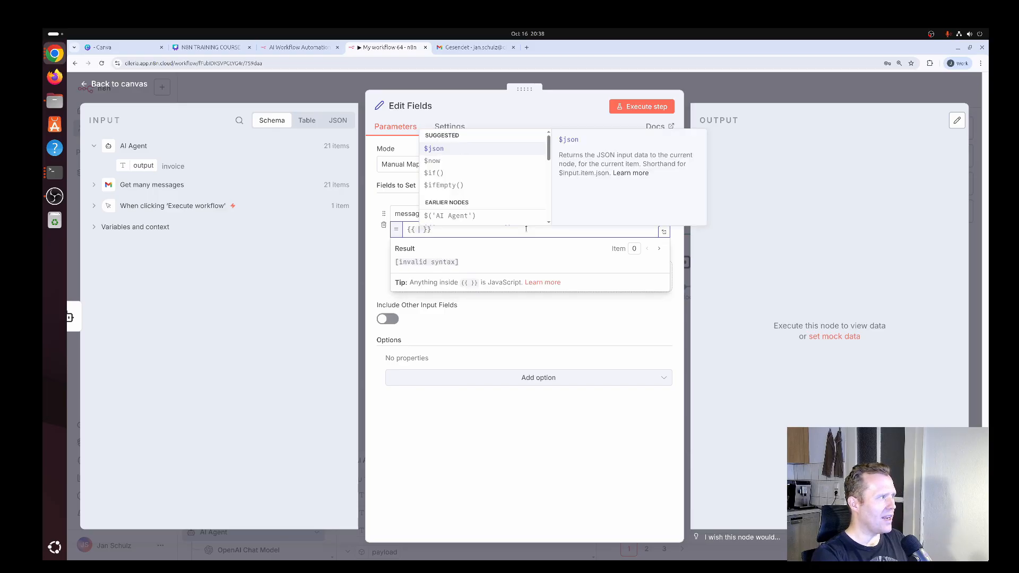
type("$json.ou")
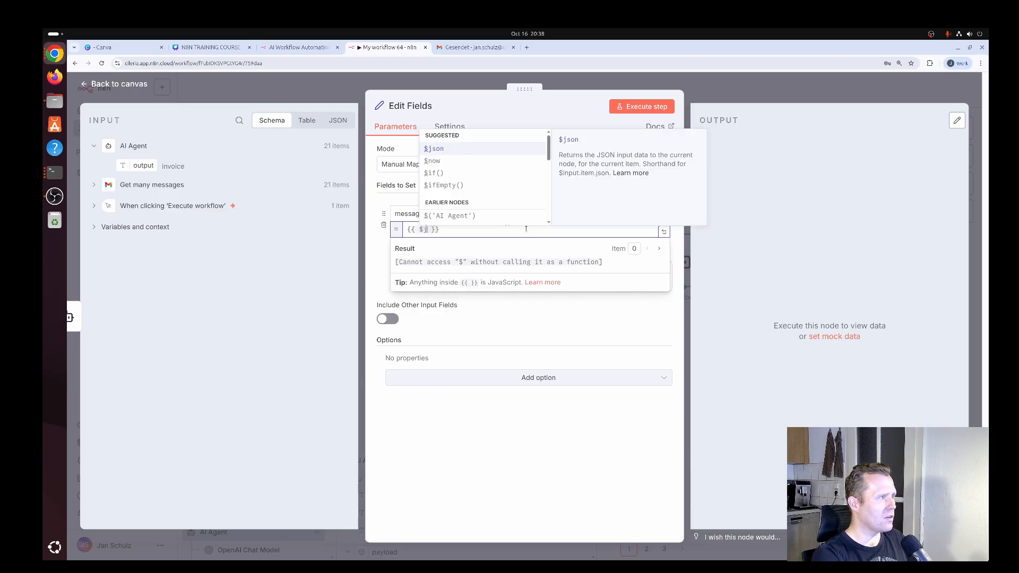
type("tput === ")
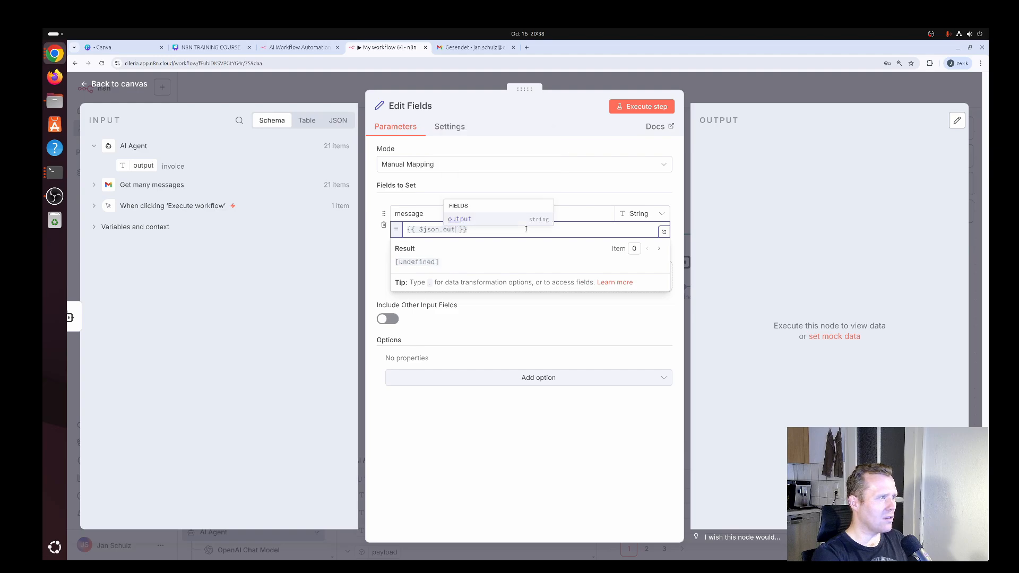
type("'")
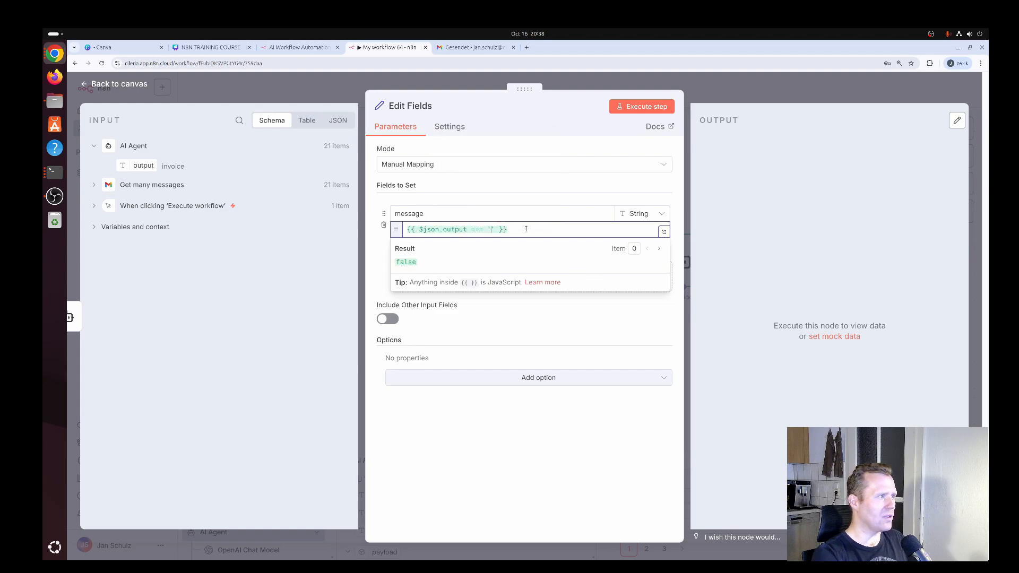
type("ind")
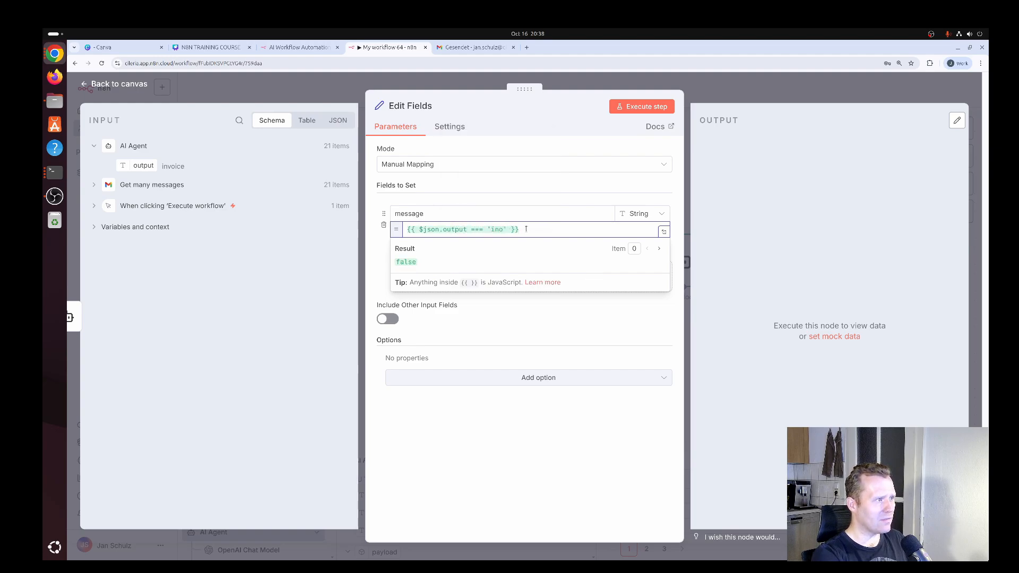
type("oice")
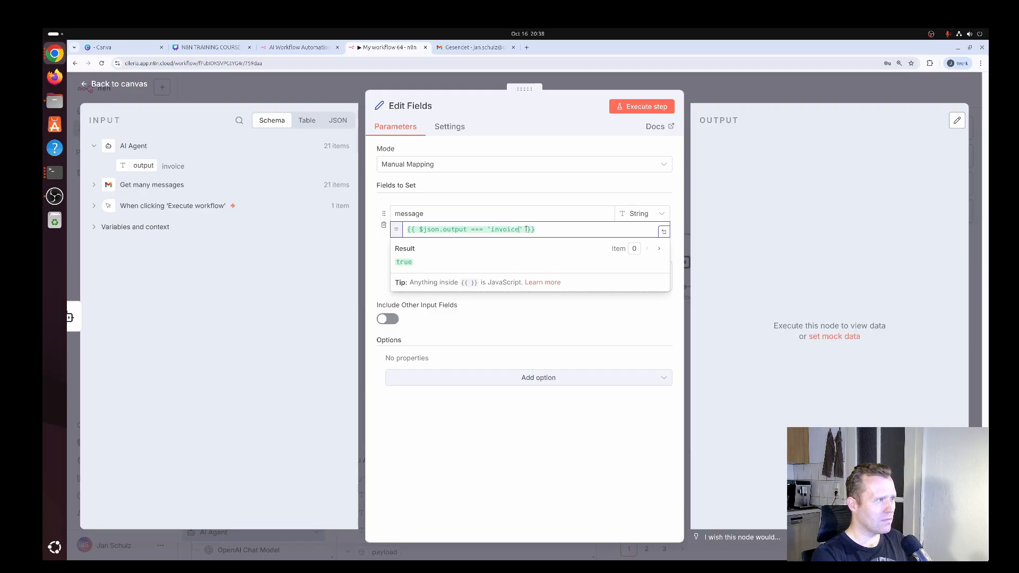
type("' ?  ")
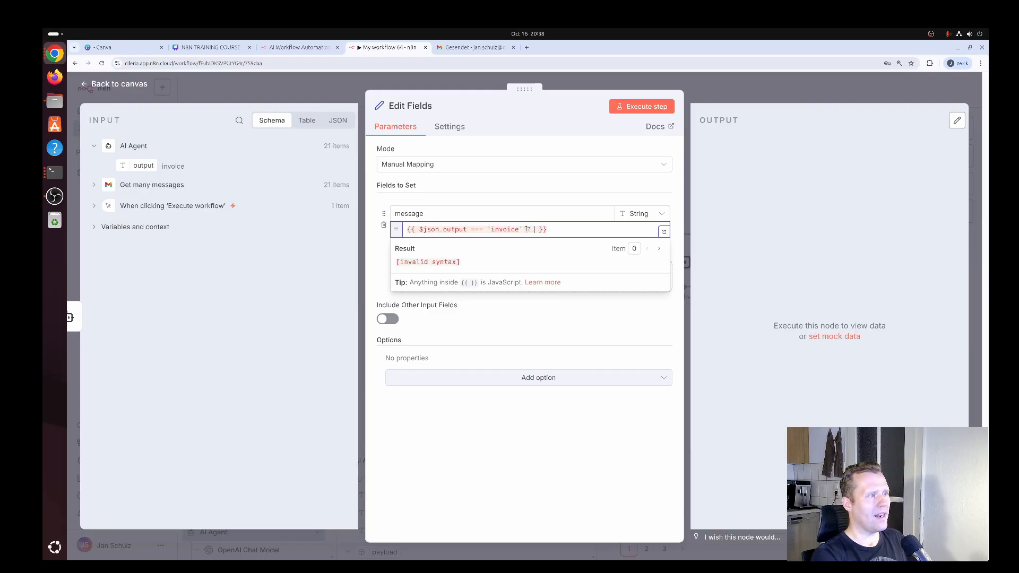
type("'")
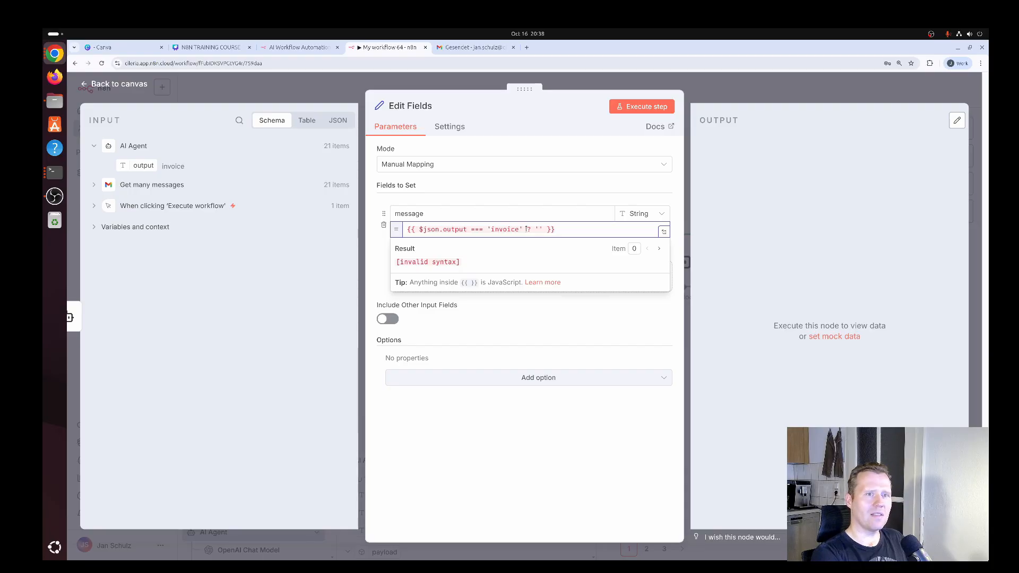
Complete the ternary expression with 'An invoice has arrived!' as the true result and null as the false result
type("An invoice ")
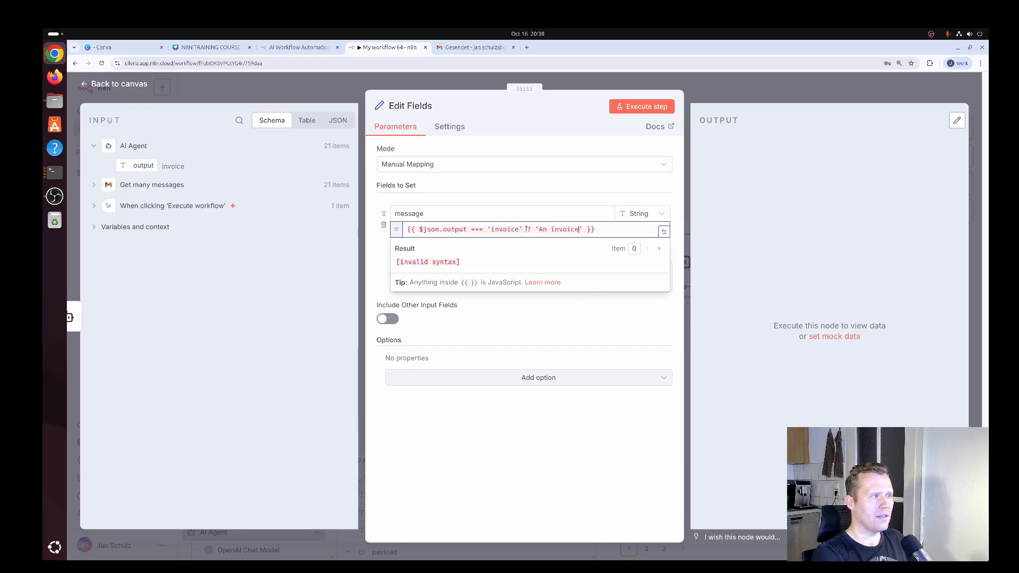
type("has arrive")
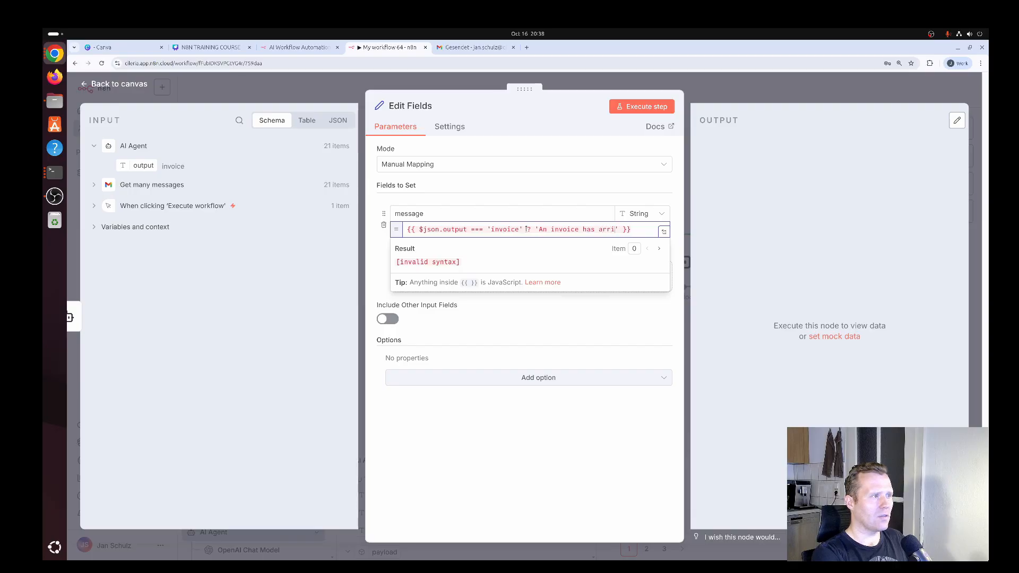
type("d!' ")
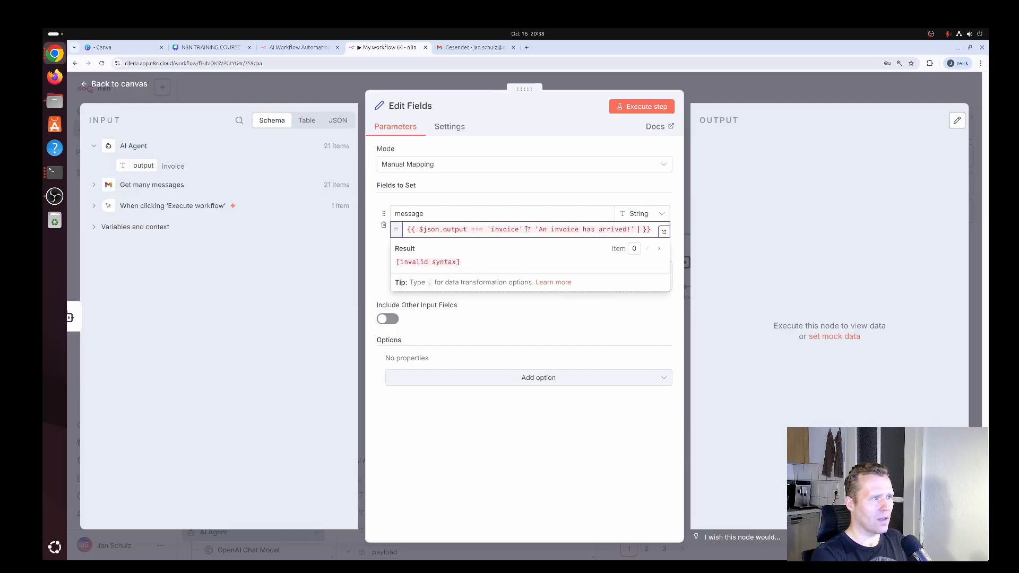
type(": nu")
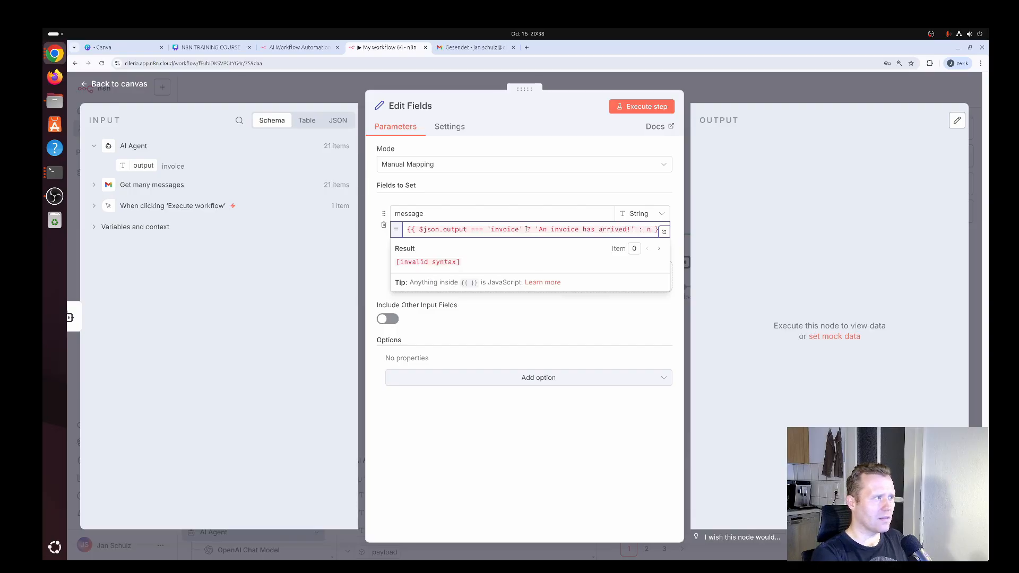
type("ll")
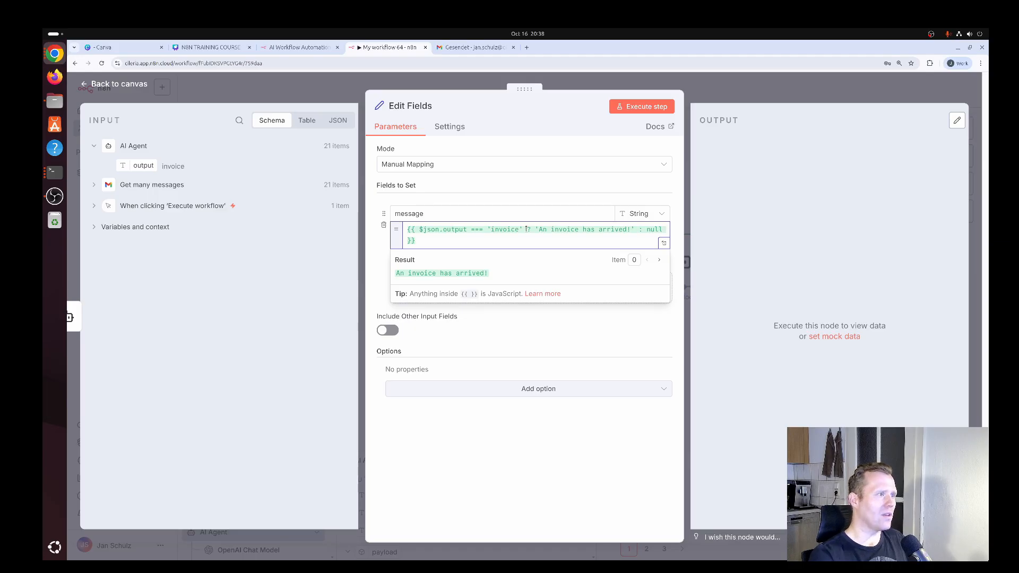
left_click(460, 205)
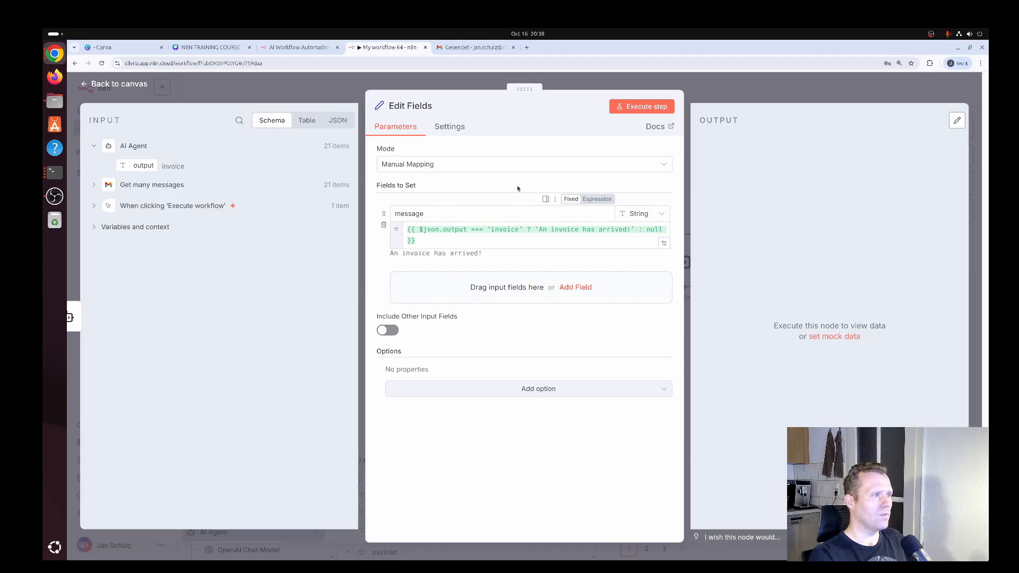
Execute the Edit Fields step and examine the message values for invoice and non-invoice items in the output
left_click(657, 110)
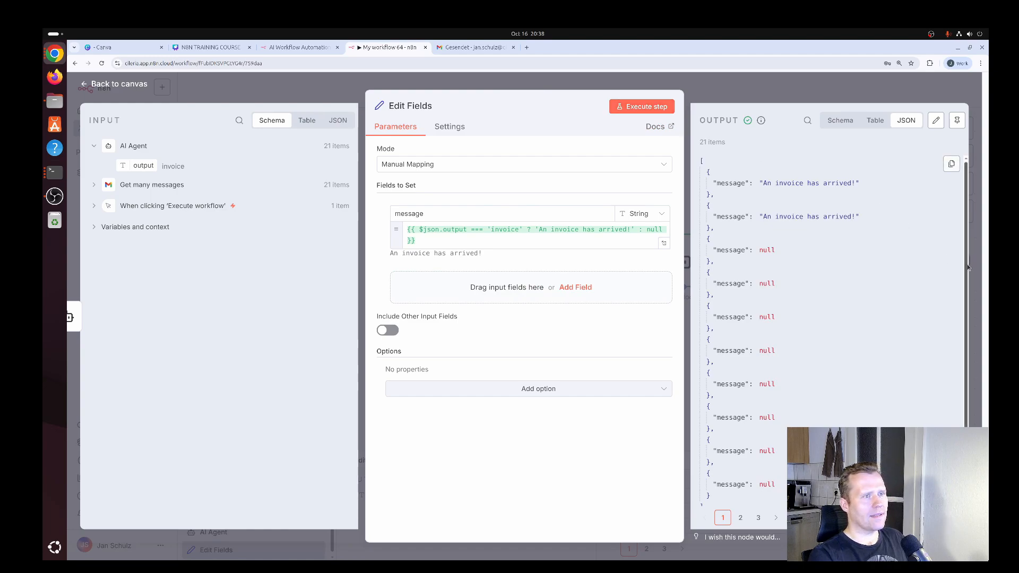
scroll(967, 268, "down", 1)
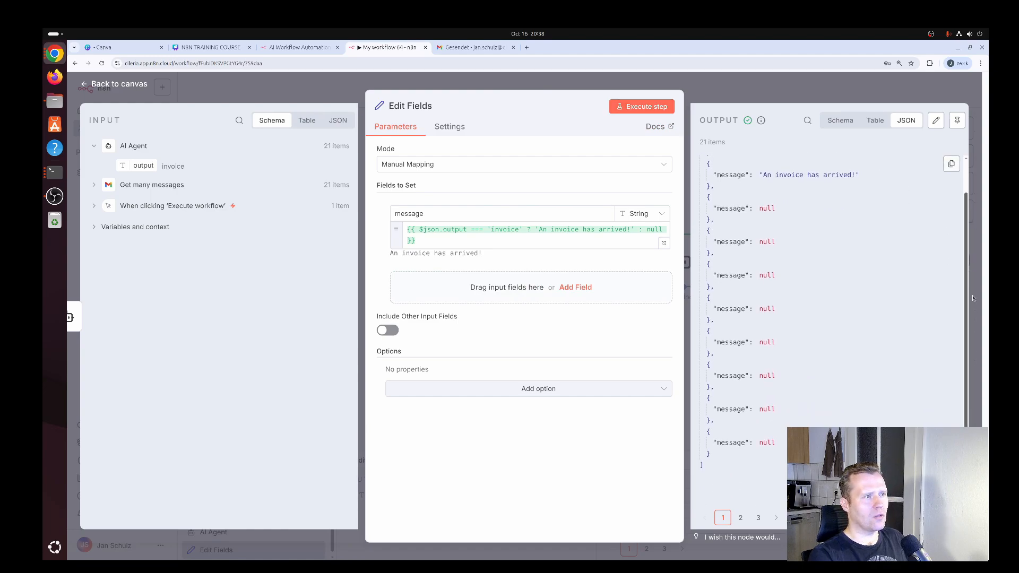
scroll(969, 269, "up", 1)
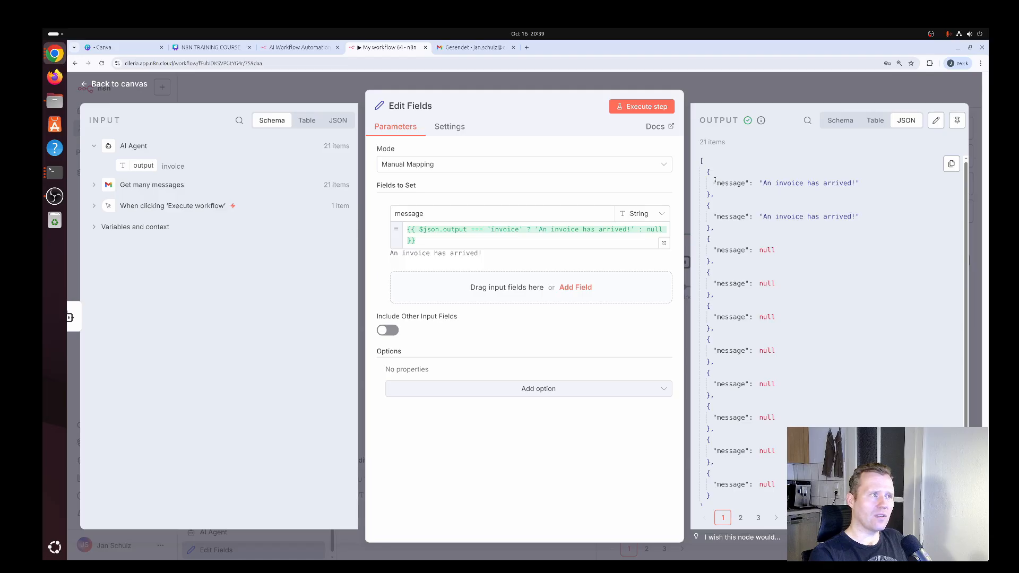
left_click_drag(713, 183, 860, 183)
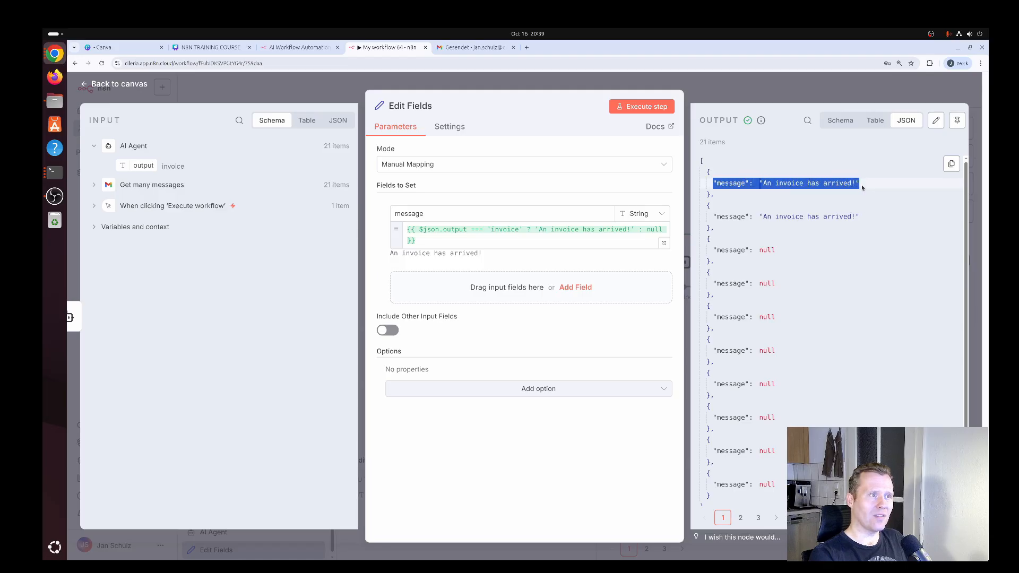
left_click(865, 206)
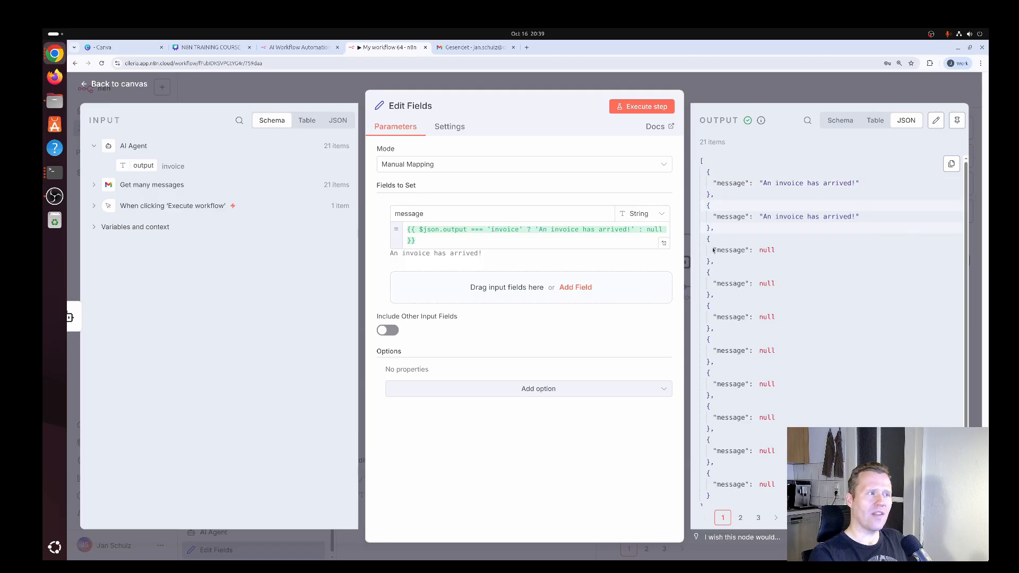
left_click_drag(713, 249, 779, 251)
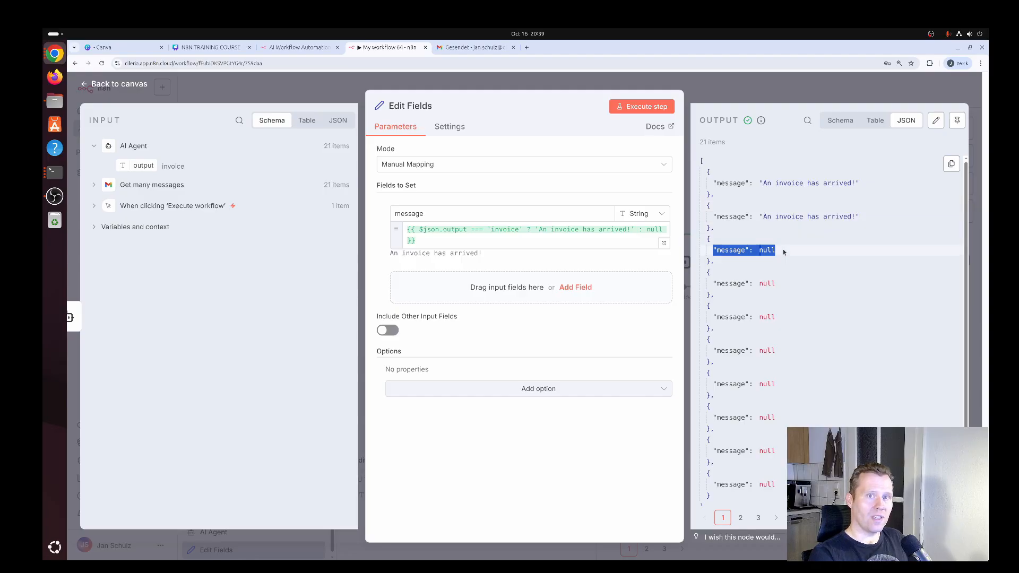
left_click(782, 251)
left_click_drag(713, 250, 779, 254)
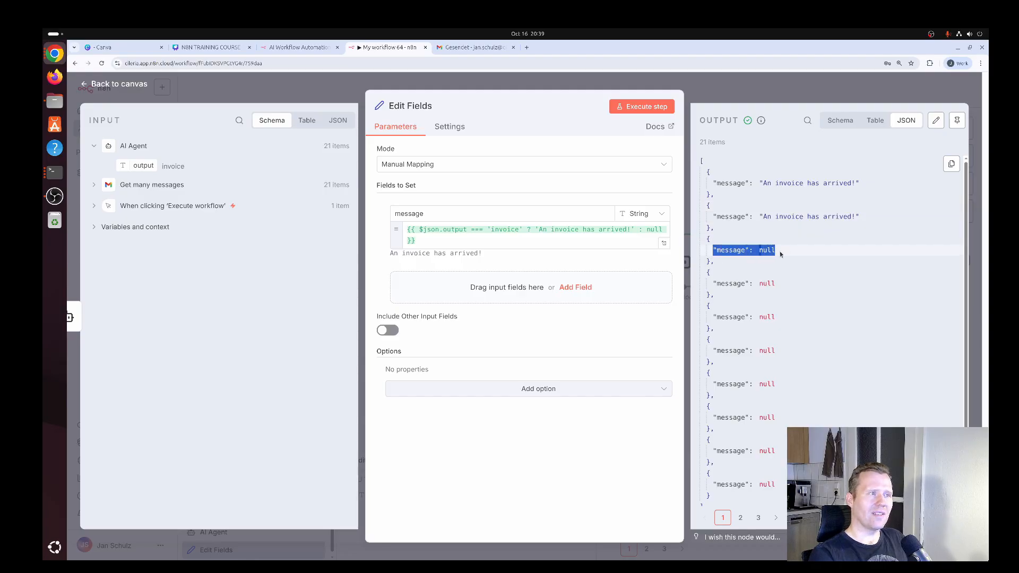